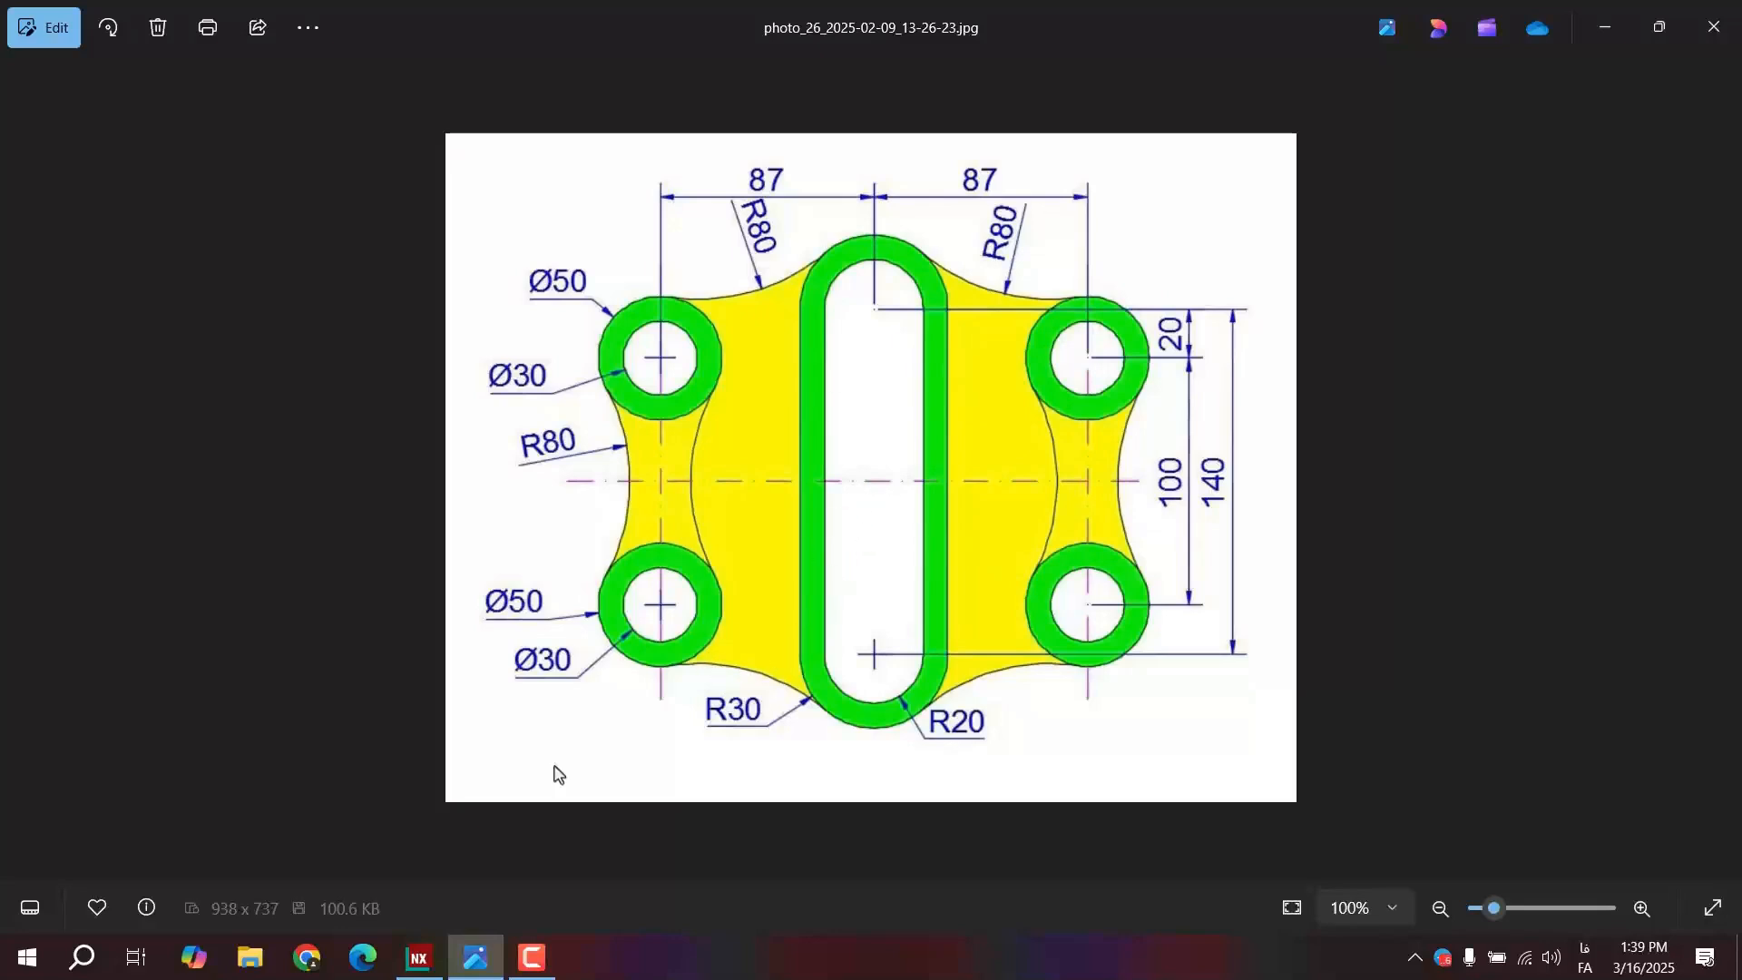
- Switch to NX and create a new Model part in millimetres named model1.prt
click(427, 955)
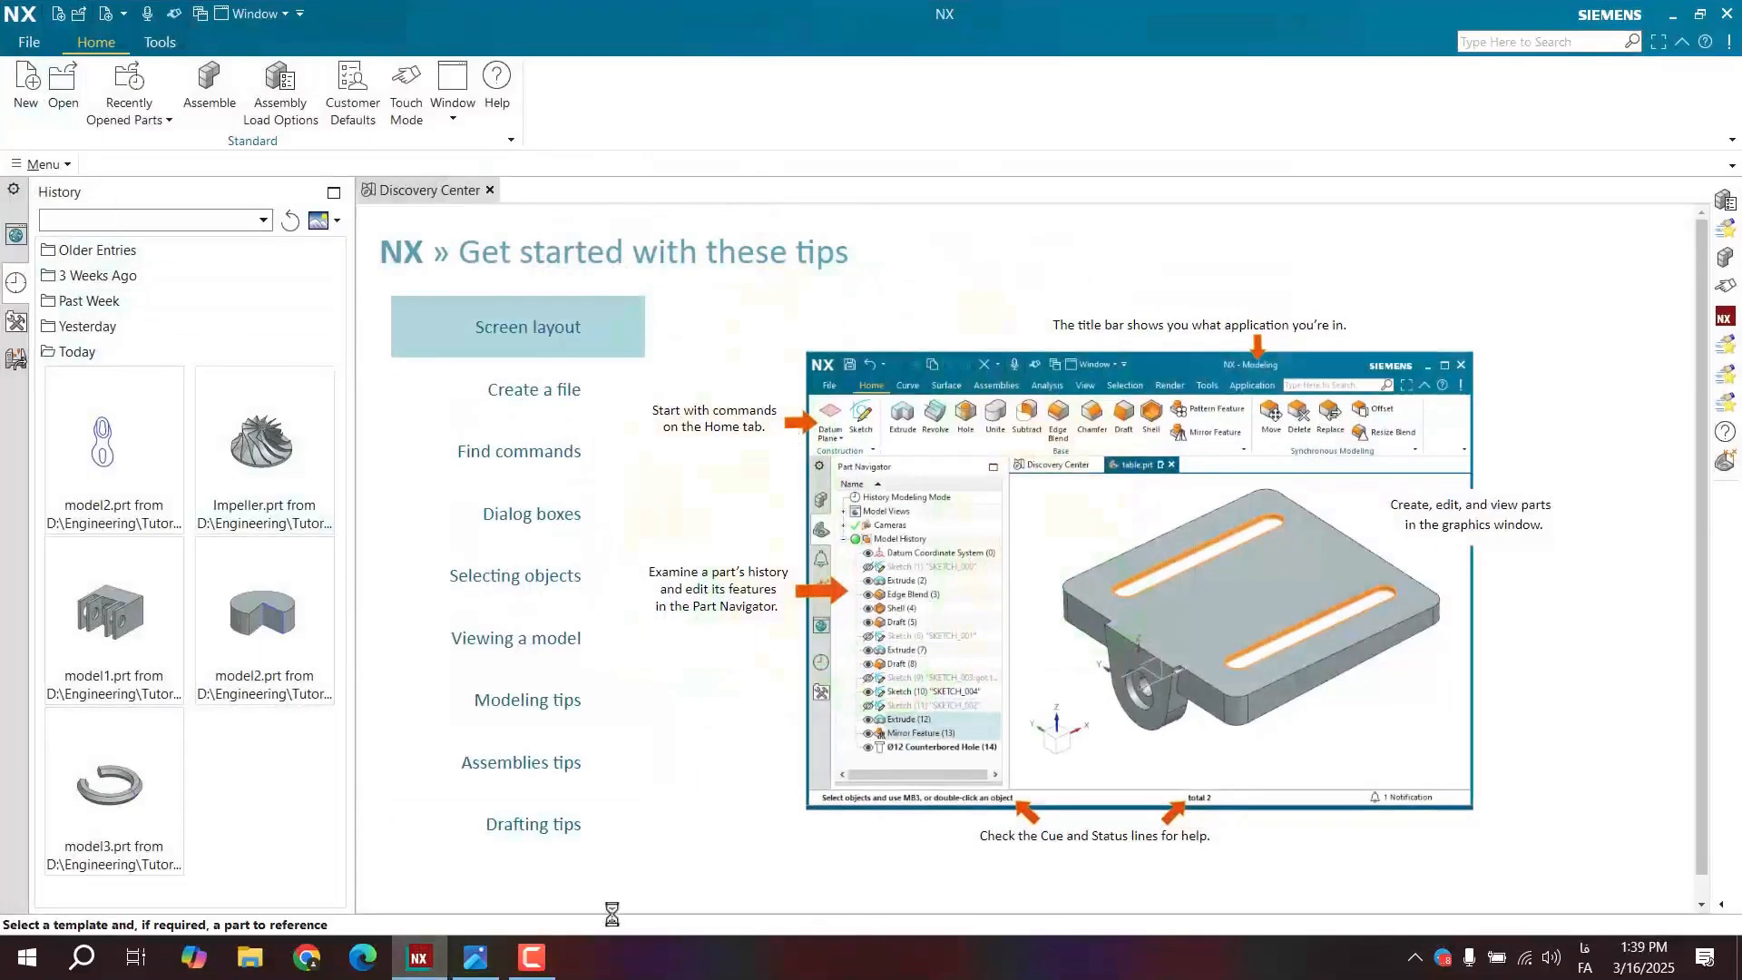
click(471, 964)
click(476, 963)
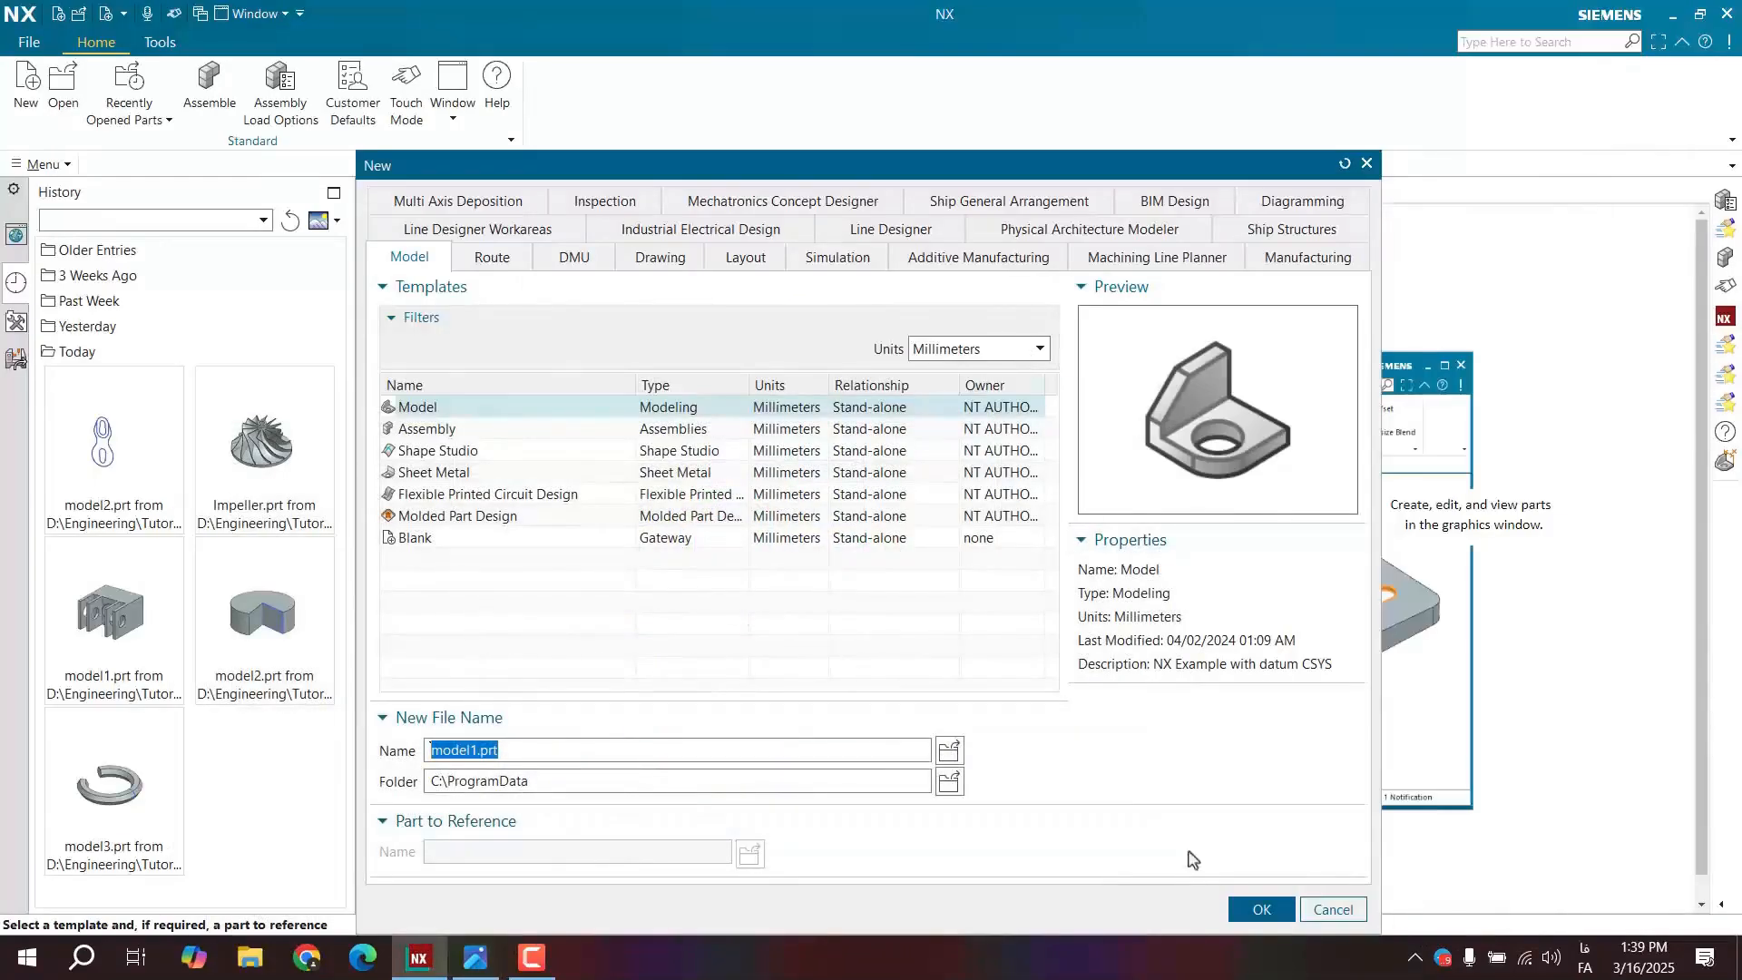
click(1261, 909)
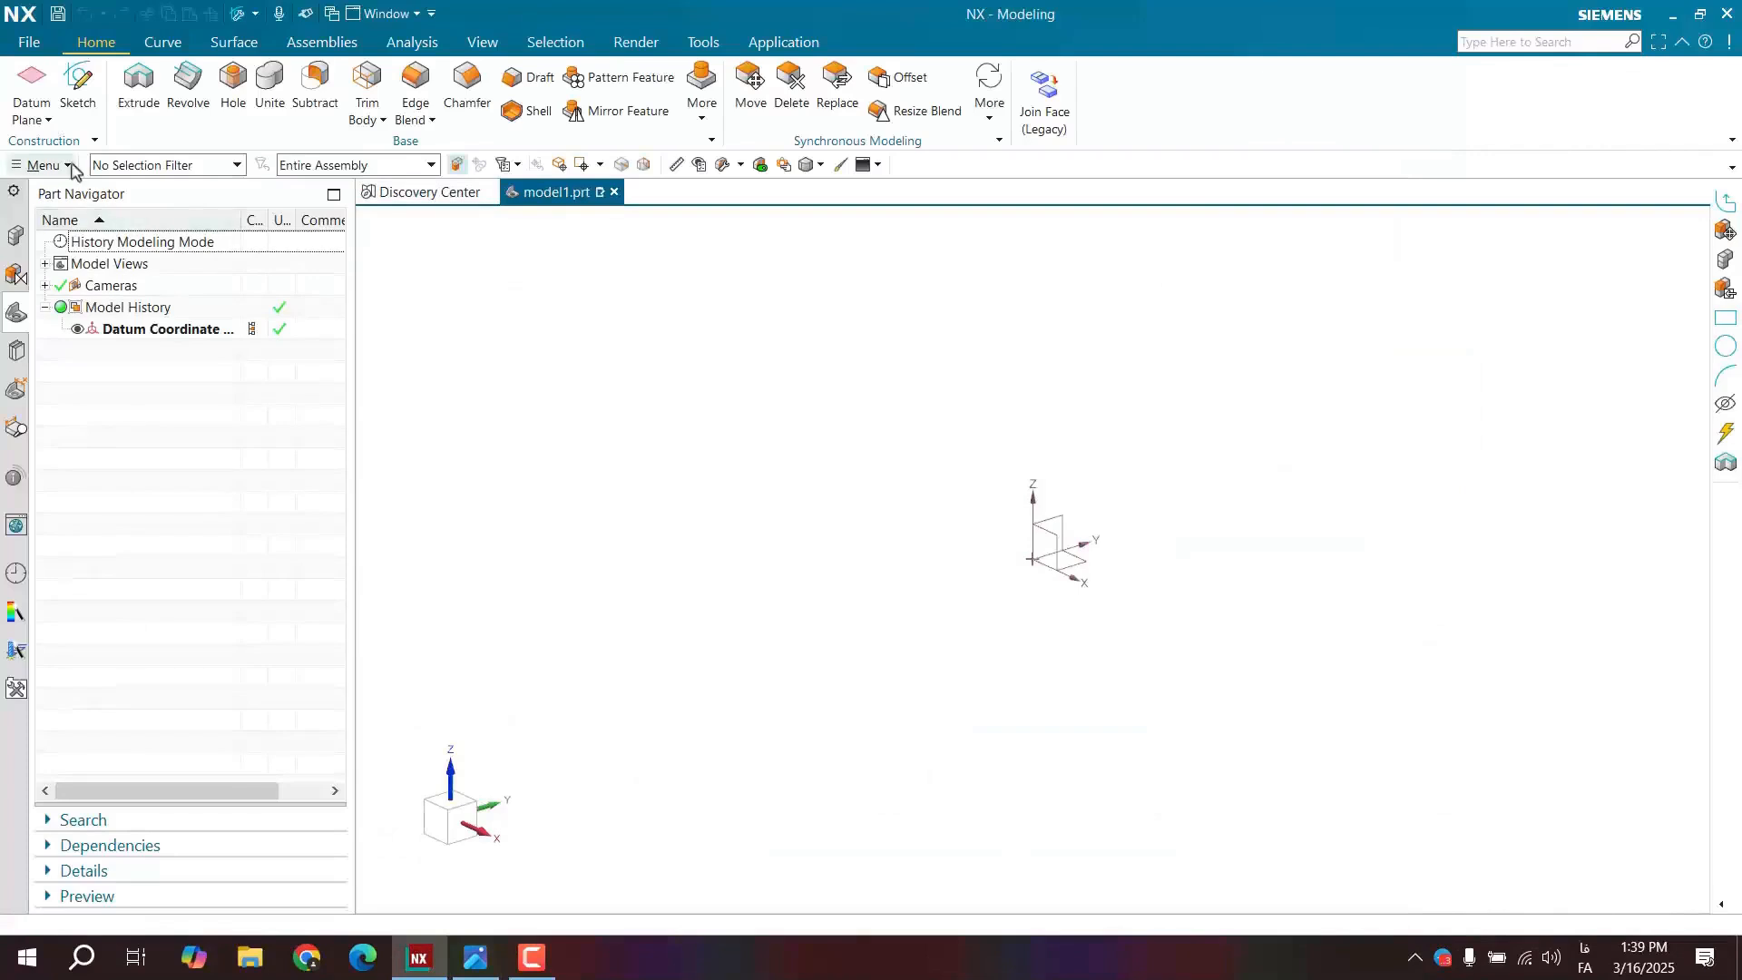
- Create a sketch on the Front principal plane
click(72, 91)
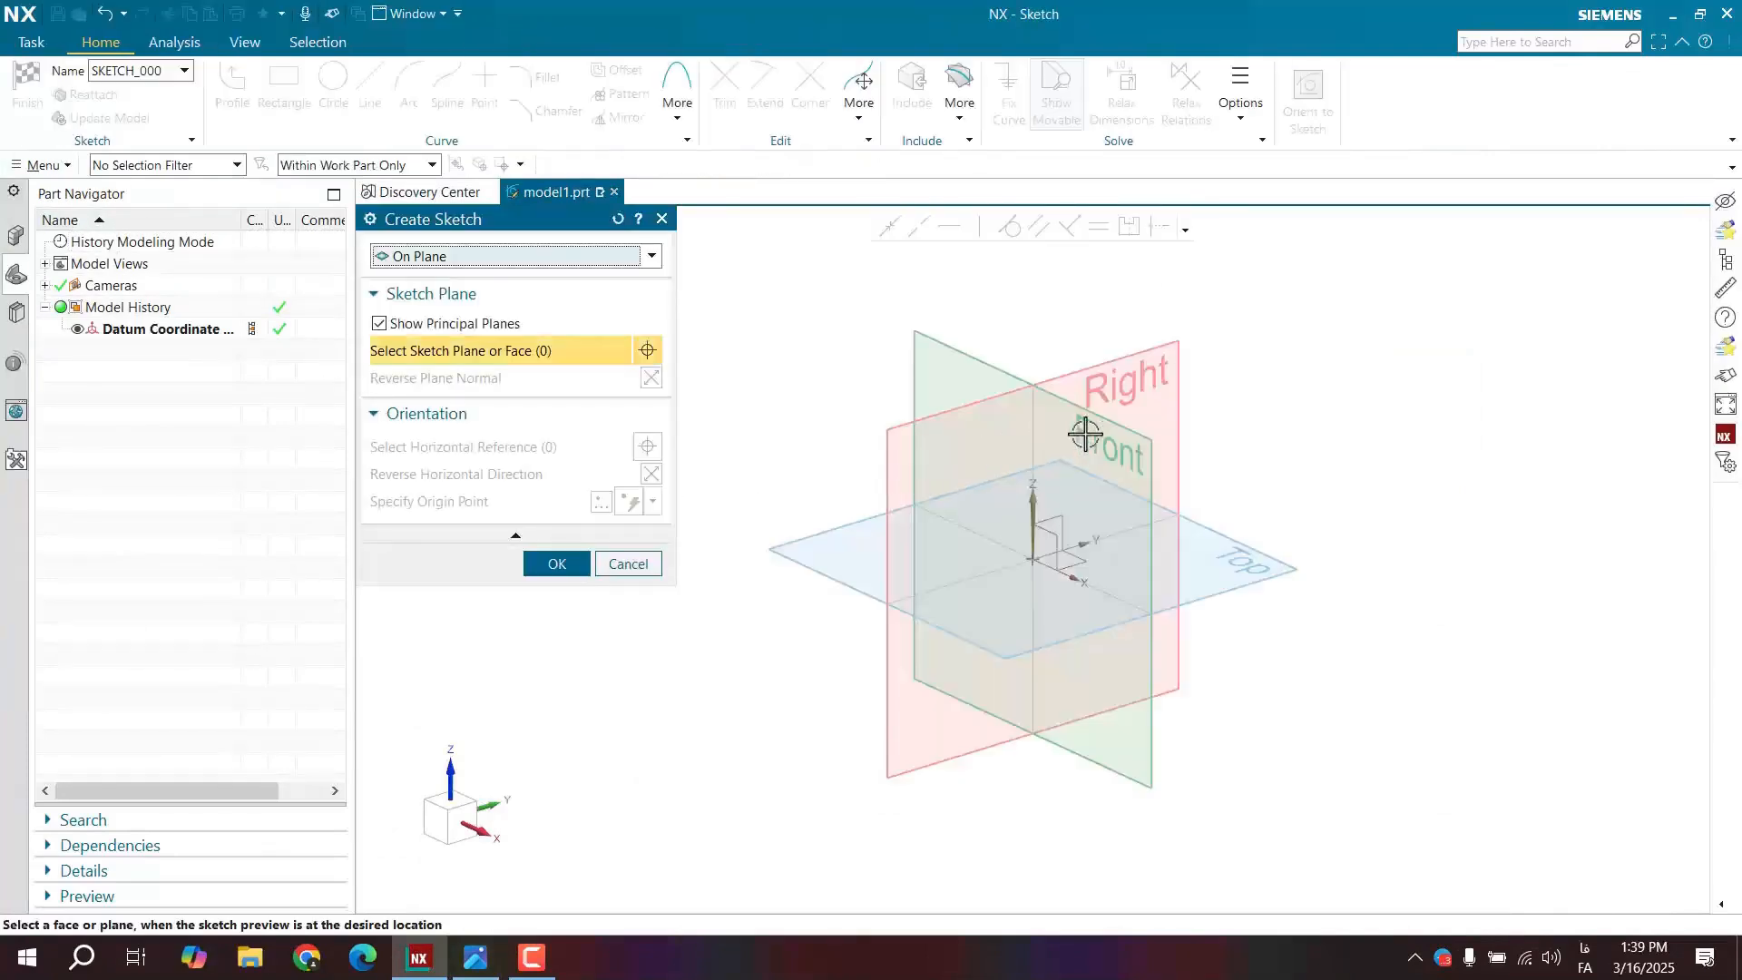
click(556, 563)
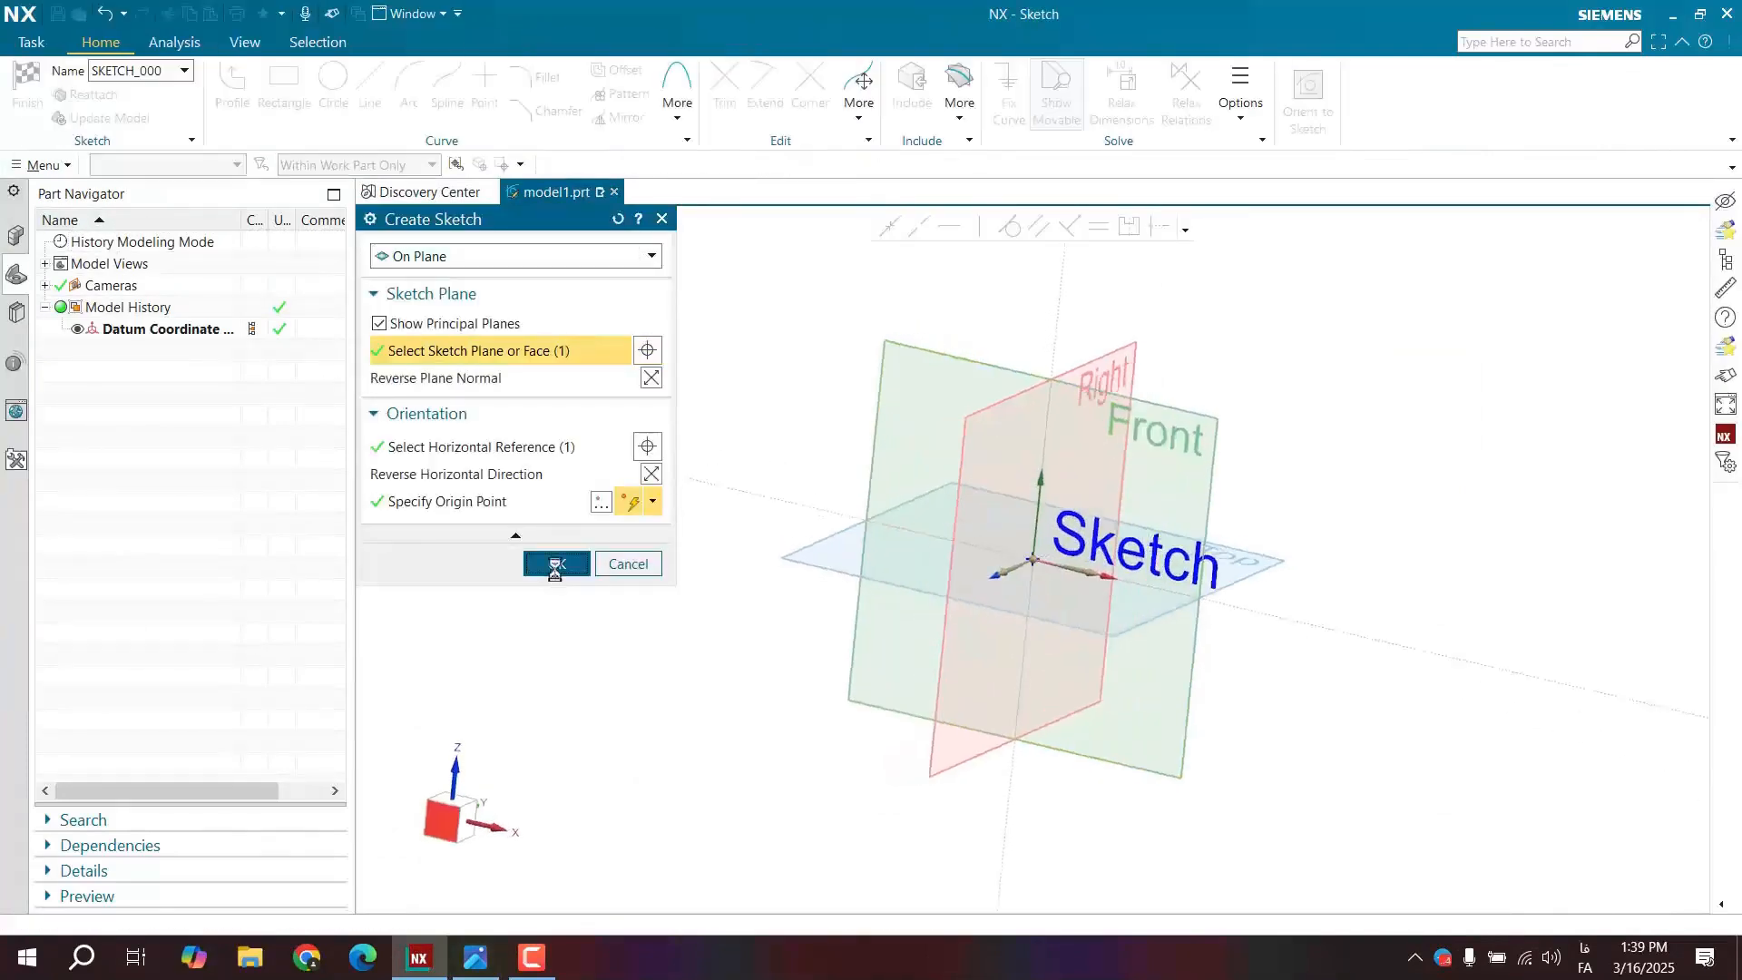
shift+middle_drag(817, 408, 684, 509)
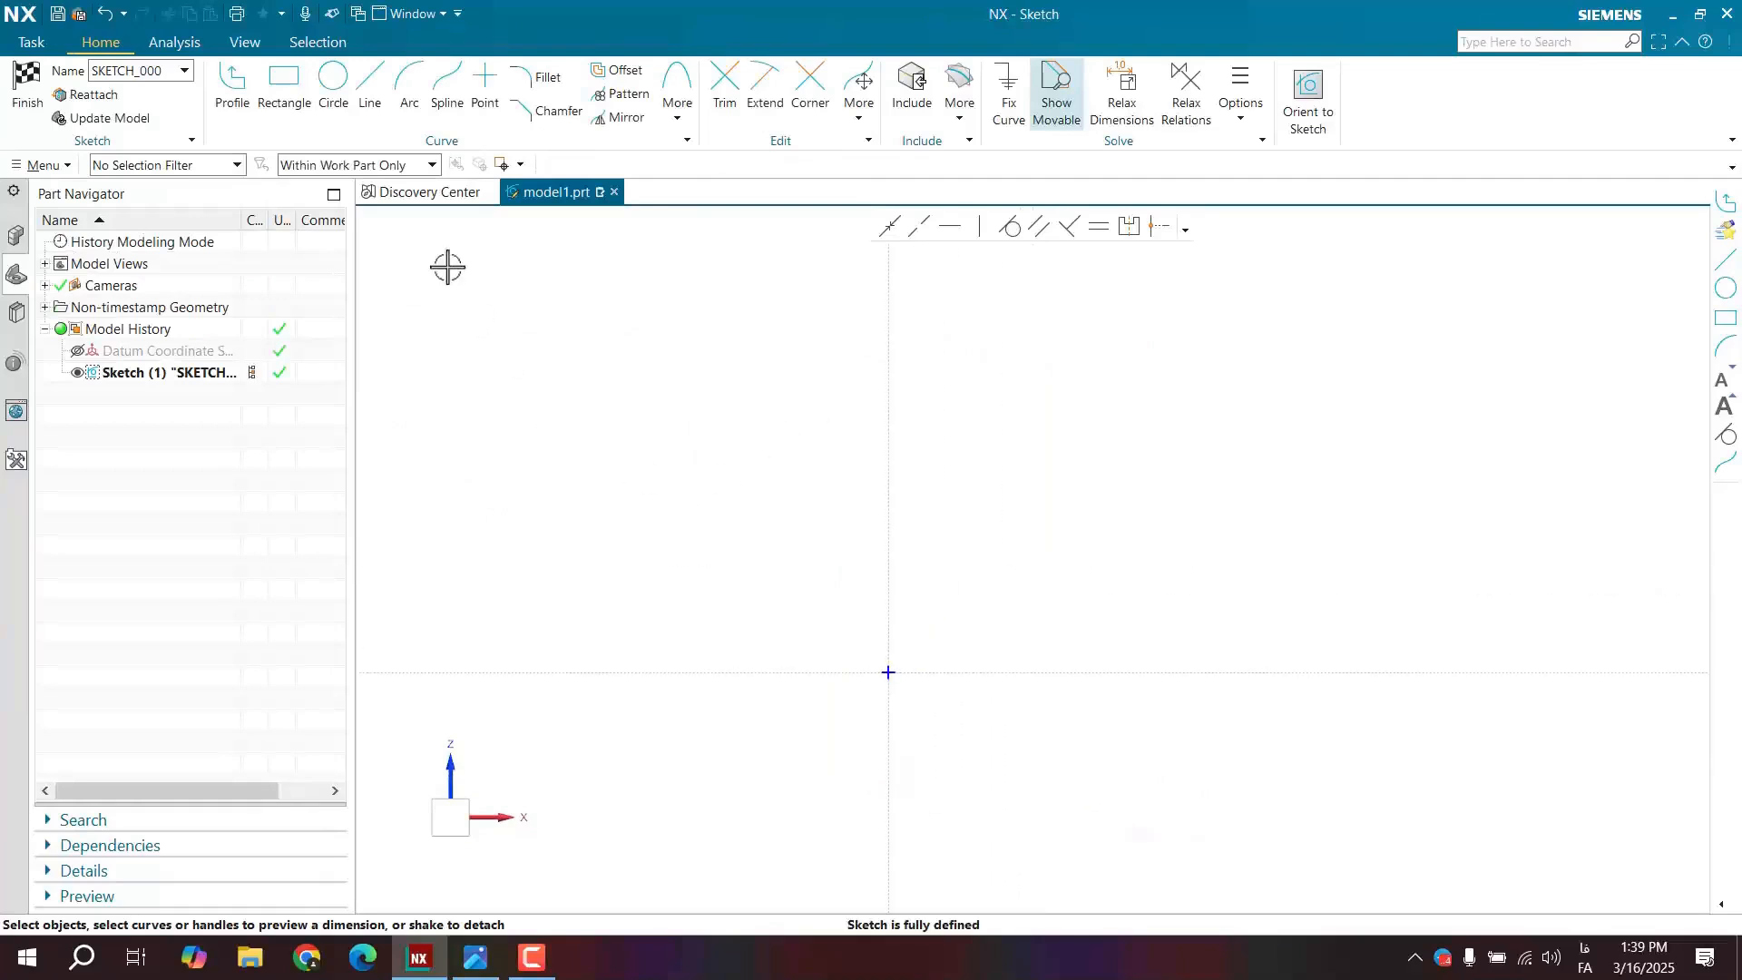
- Check the reference drawing, and sketch a quarter arc of about 114 mm radius centred on the vertical axis above the origin
click(474, 960)
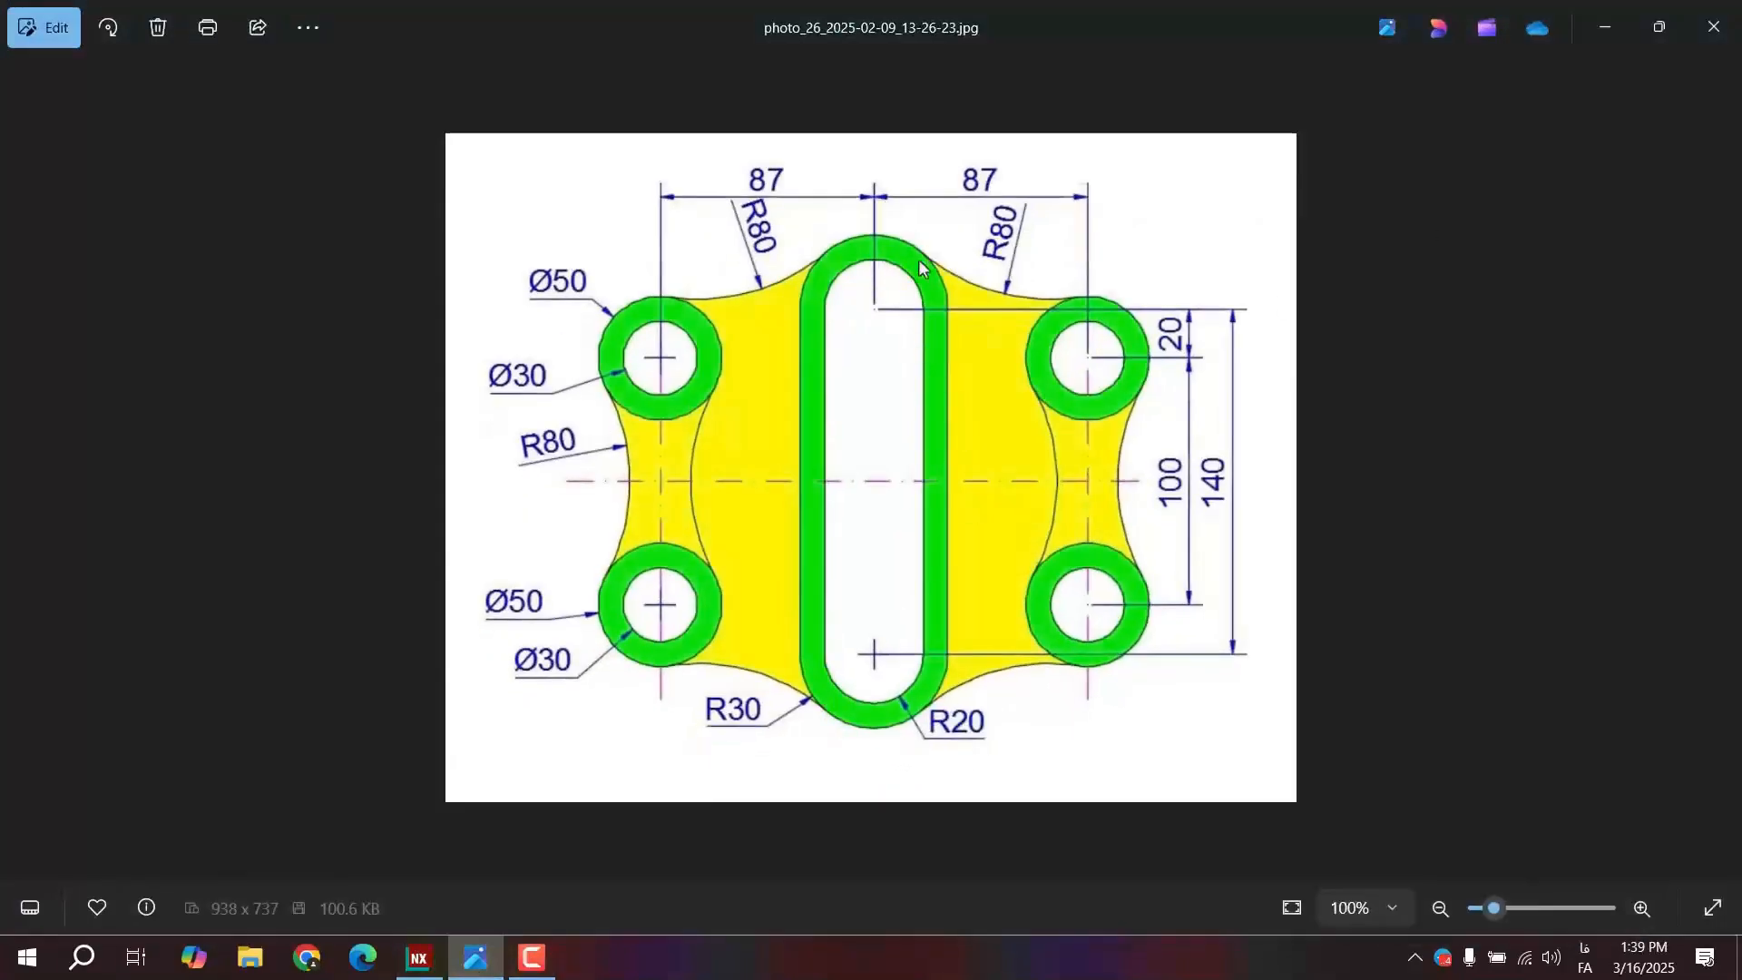
click(1604, 25)
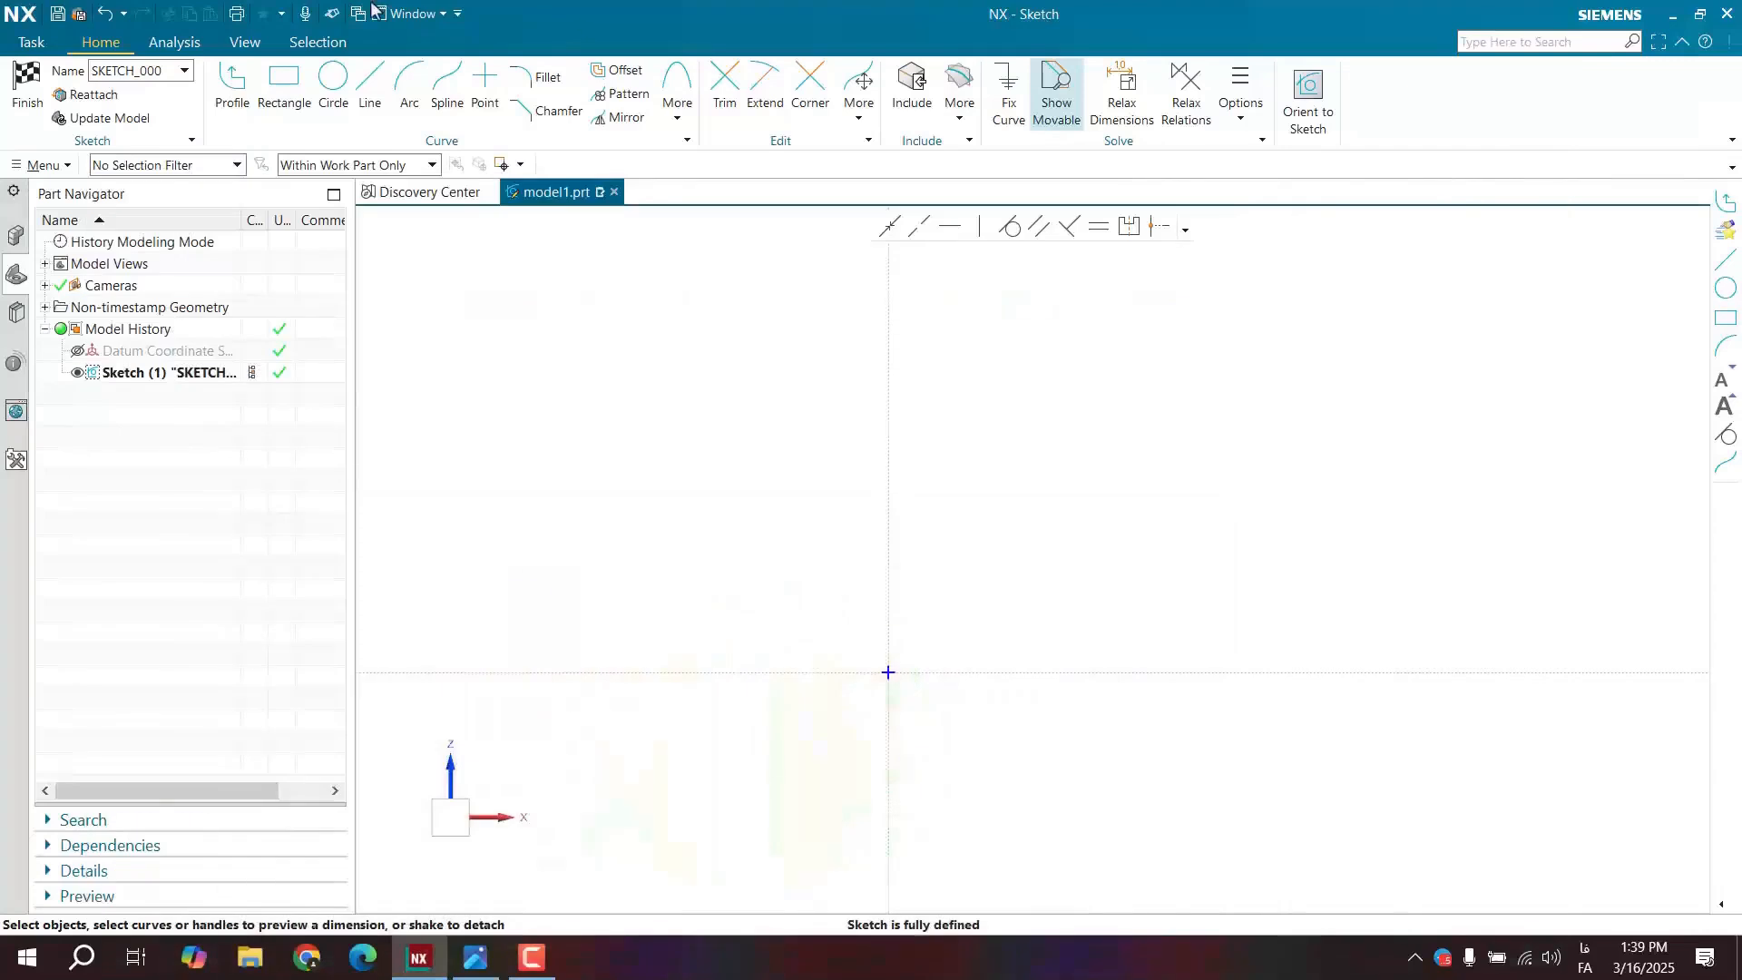
click(409, 91)
click(411, 273)
click(888, 381)
click(894, 290)
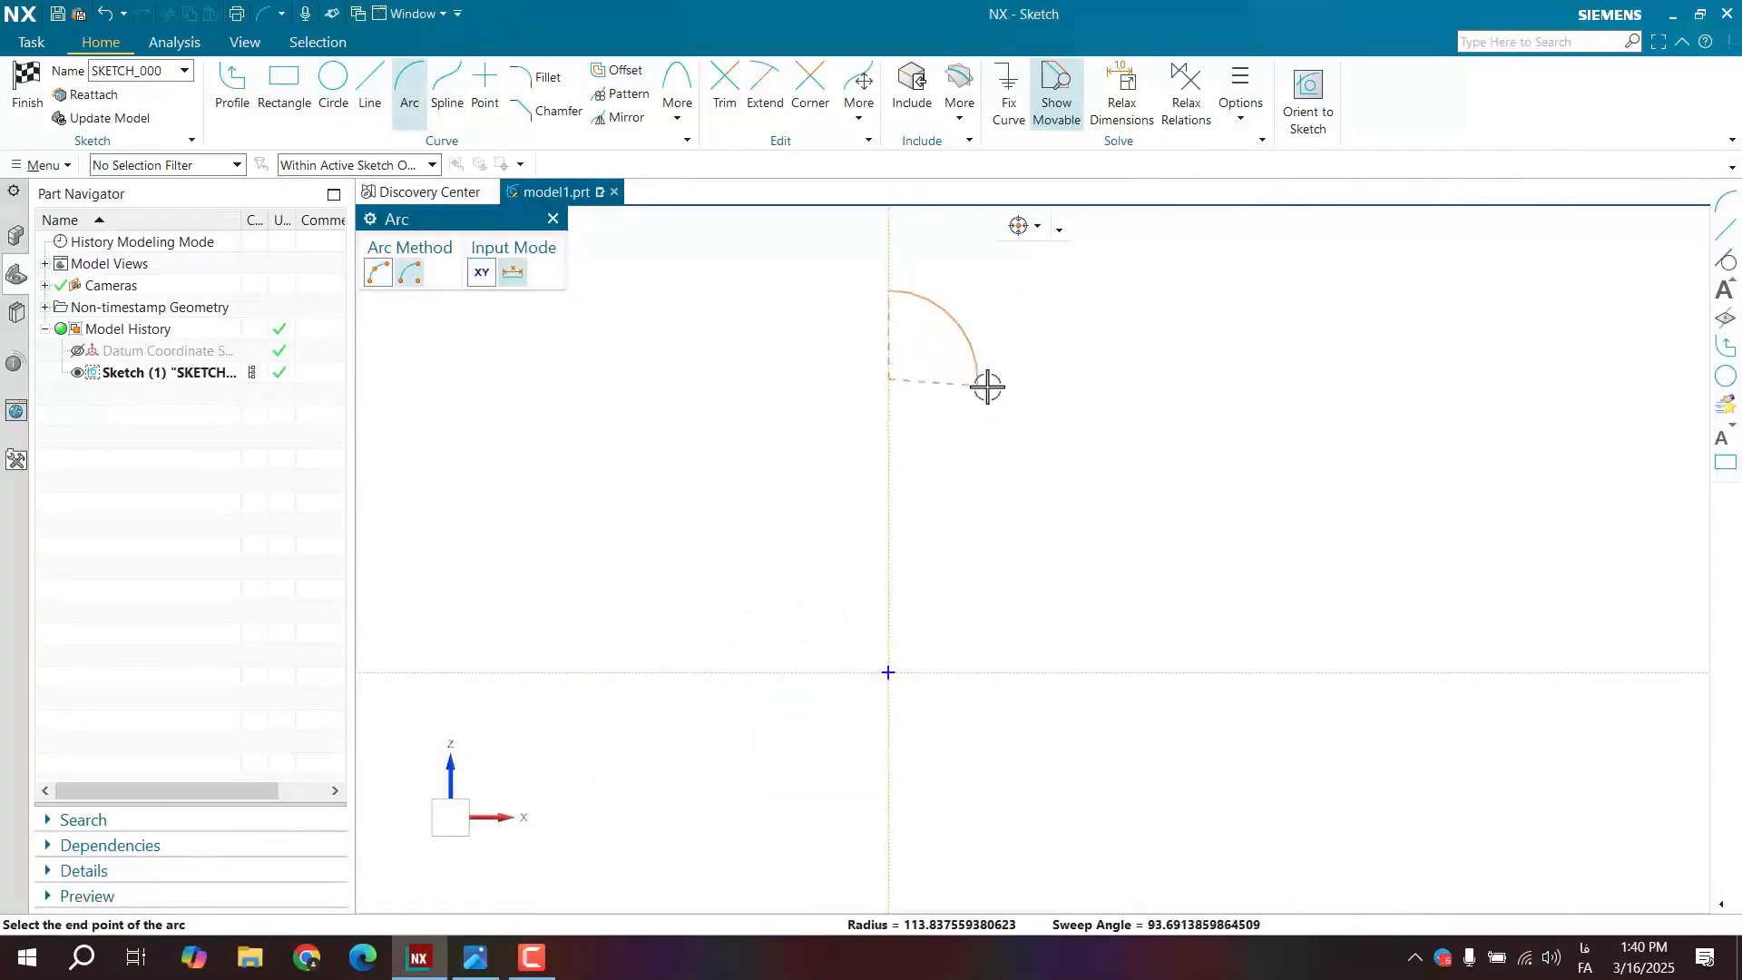
click(979, 375)
key(Escape)
- Draw a line about 380 mm long from the arc's outer end down to the horizontal axis and constrain it vertical
click(370, 90)
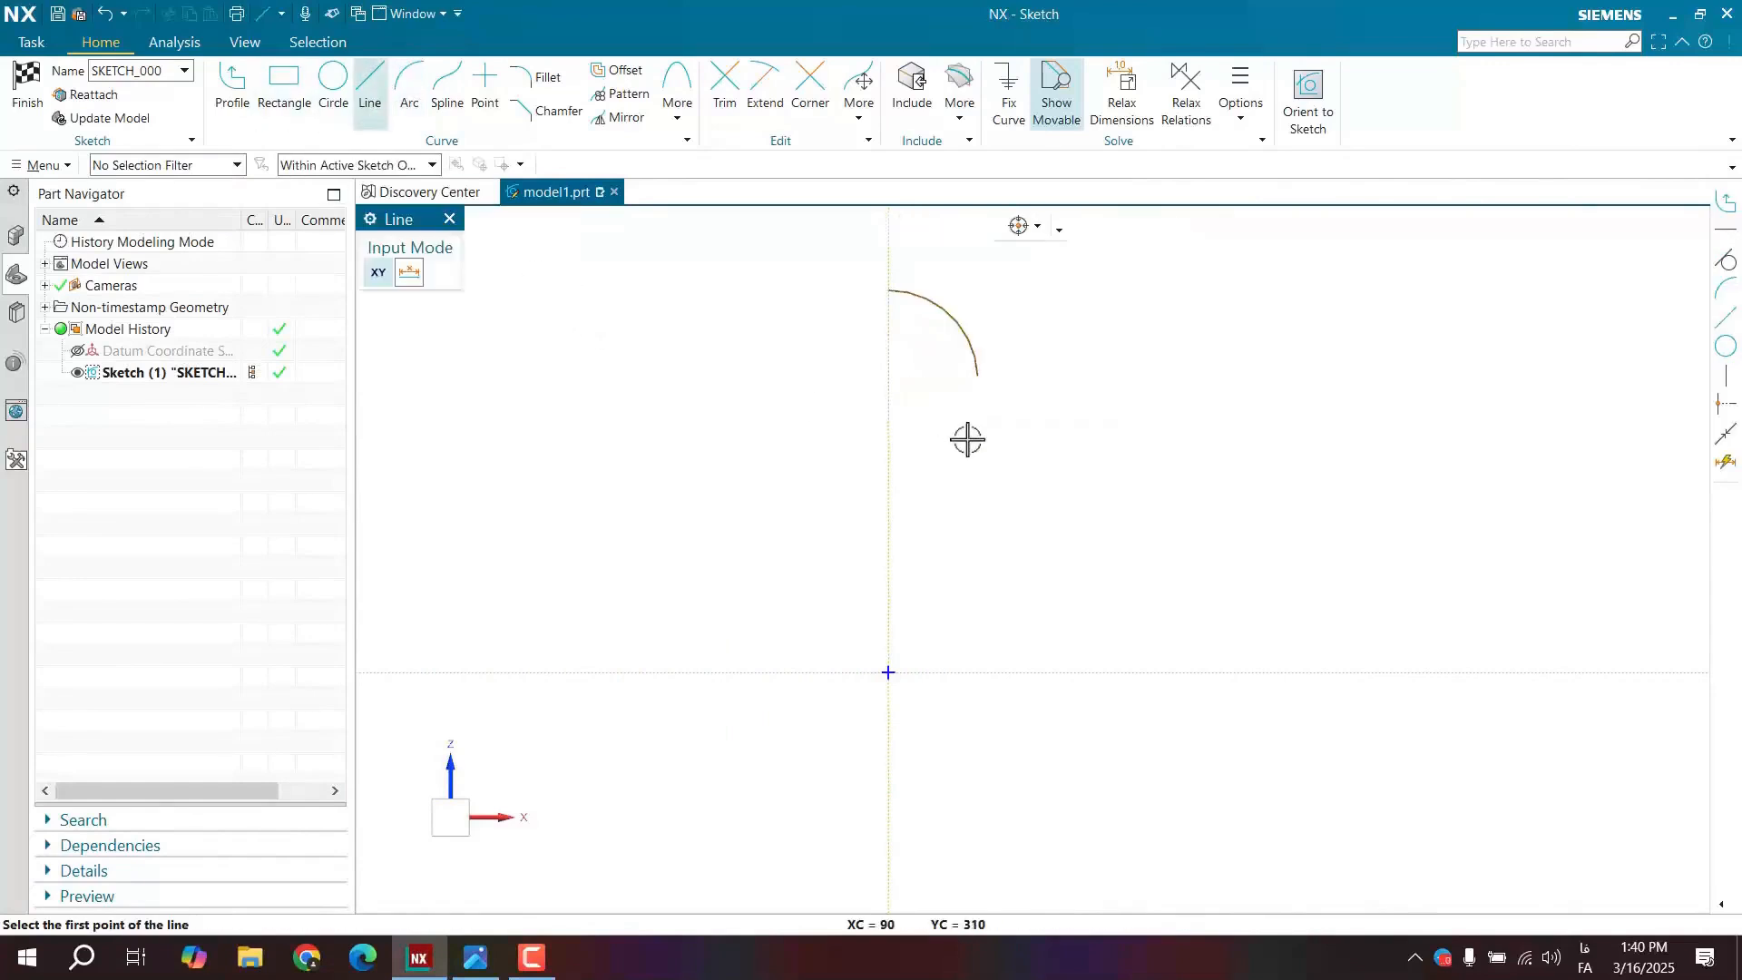
click(978, 375)
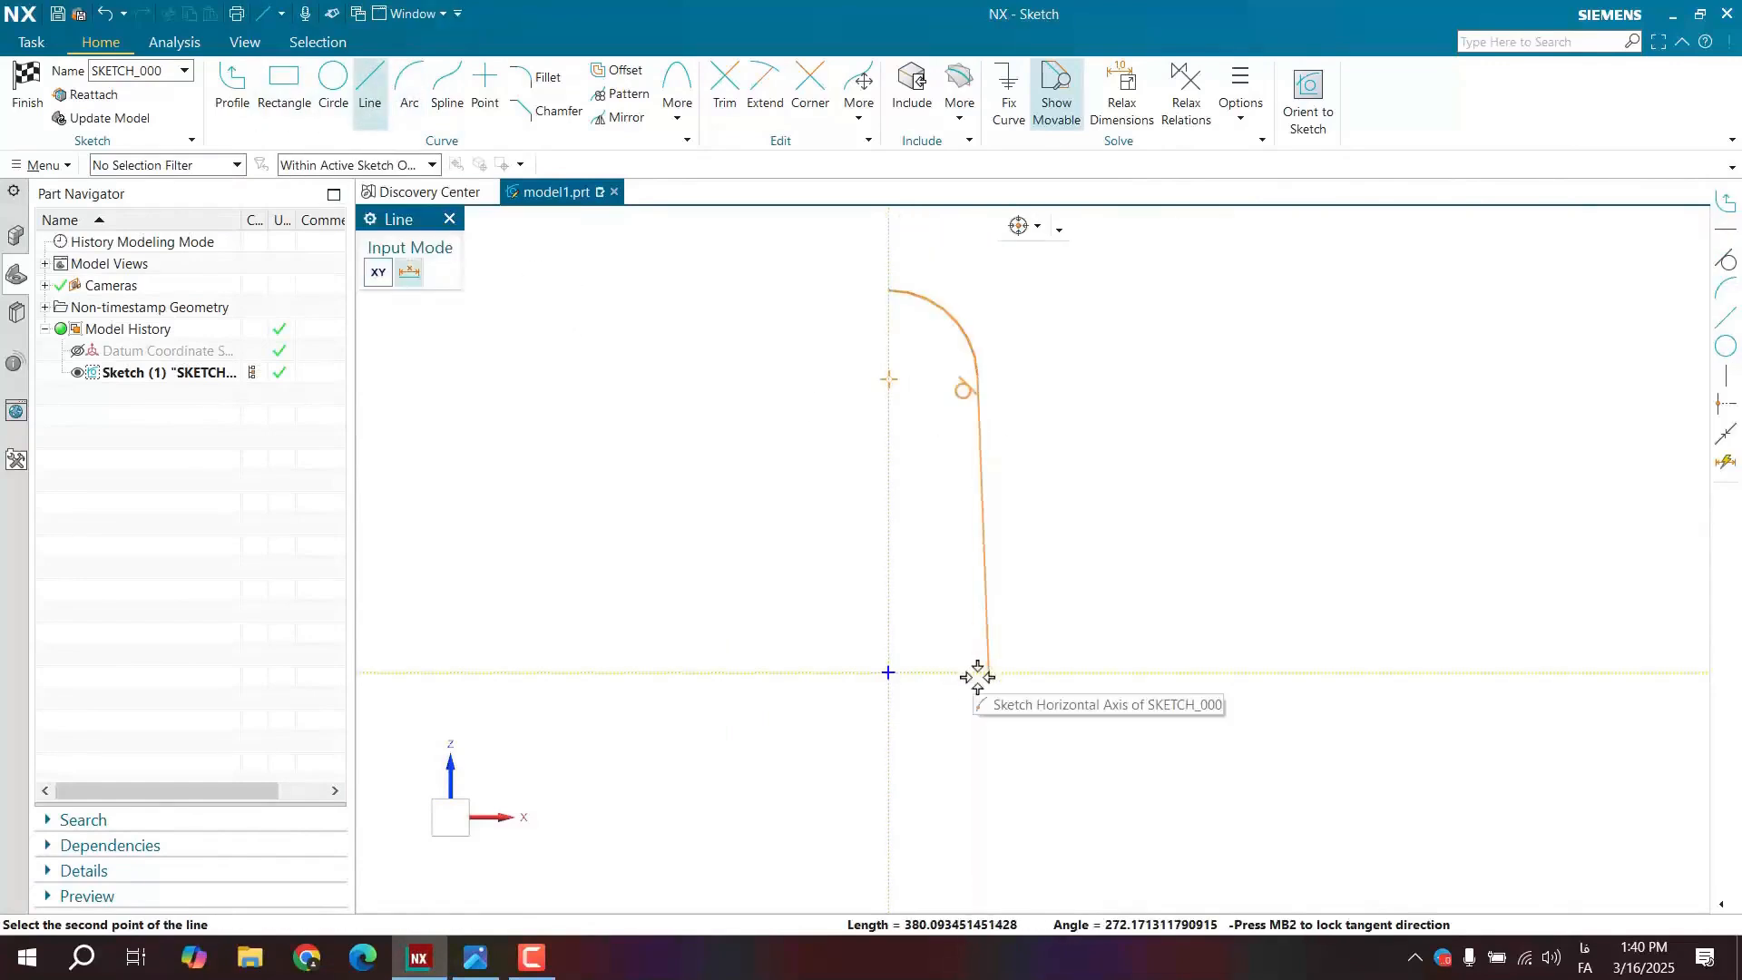
click(974, 671)
key(Escape)
right_click(981, 571)
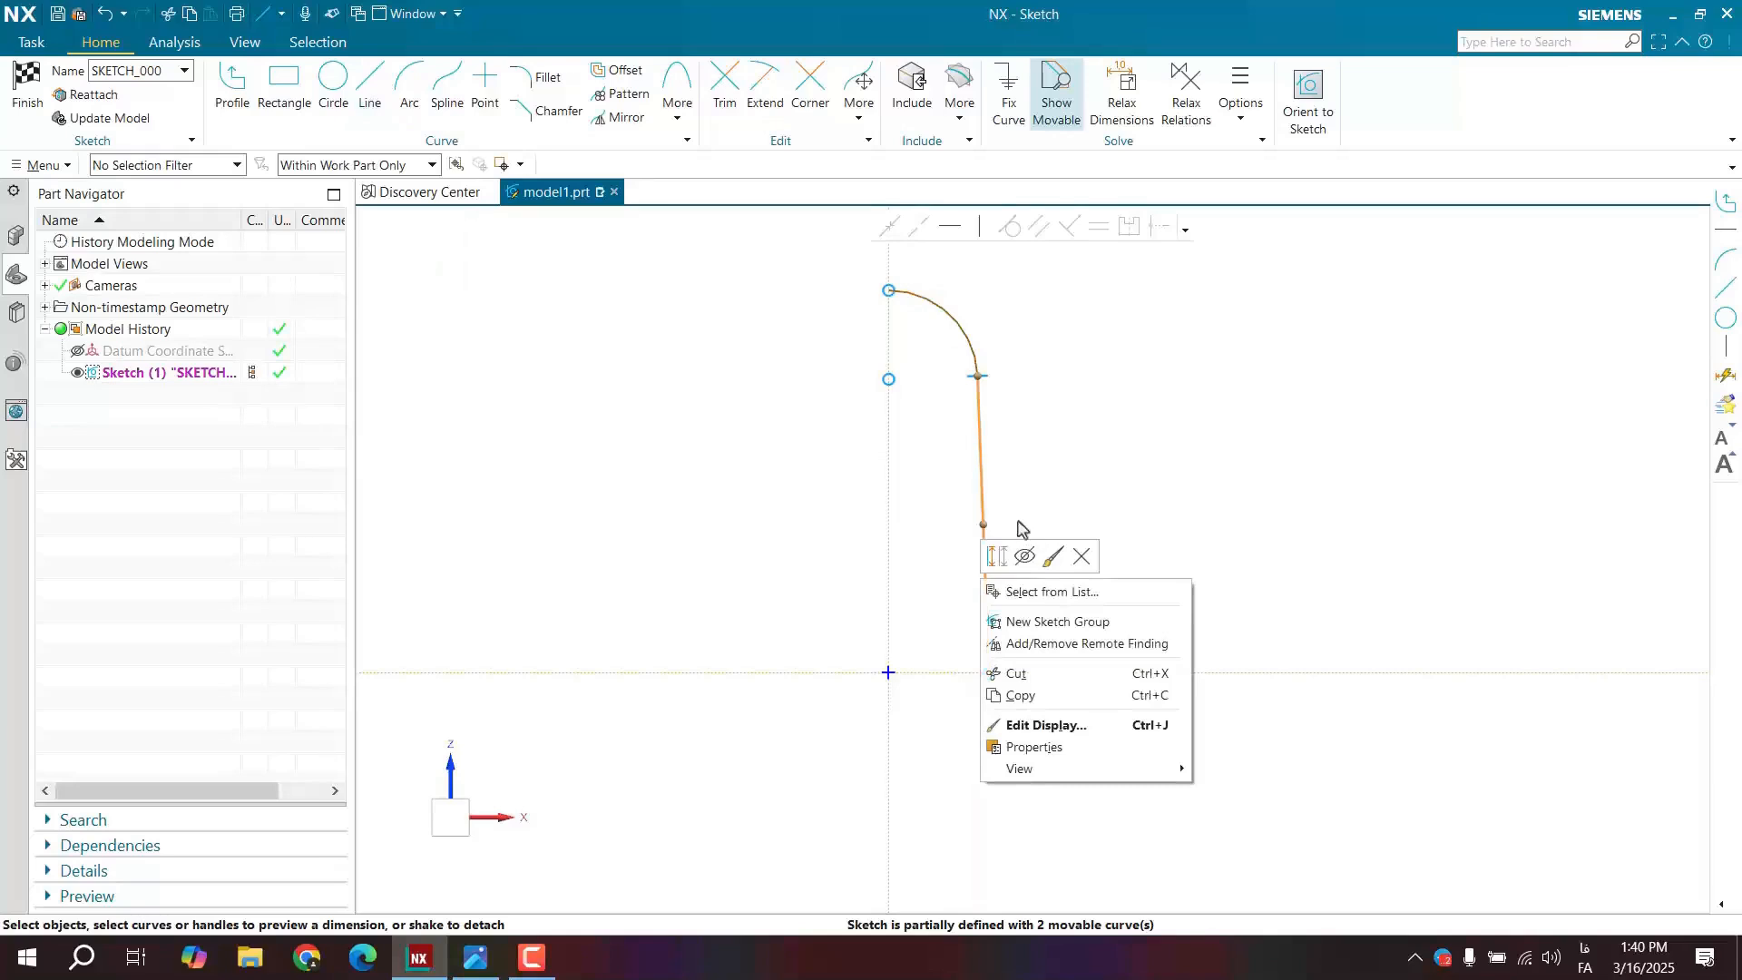
click(1023, 470)
click(984, 447)
click(978, 231)
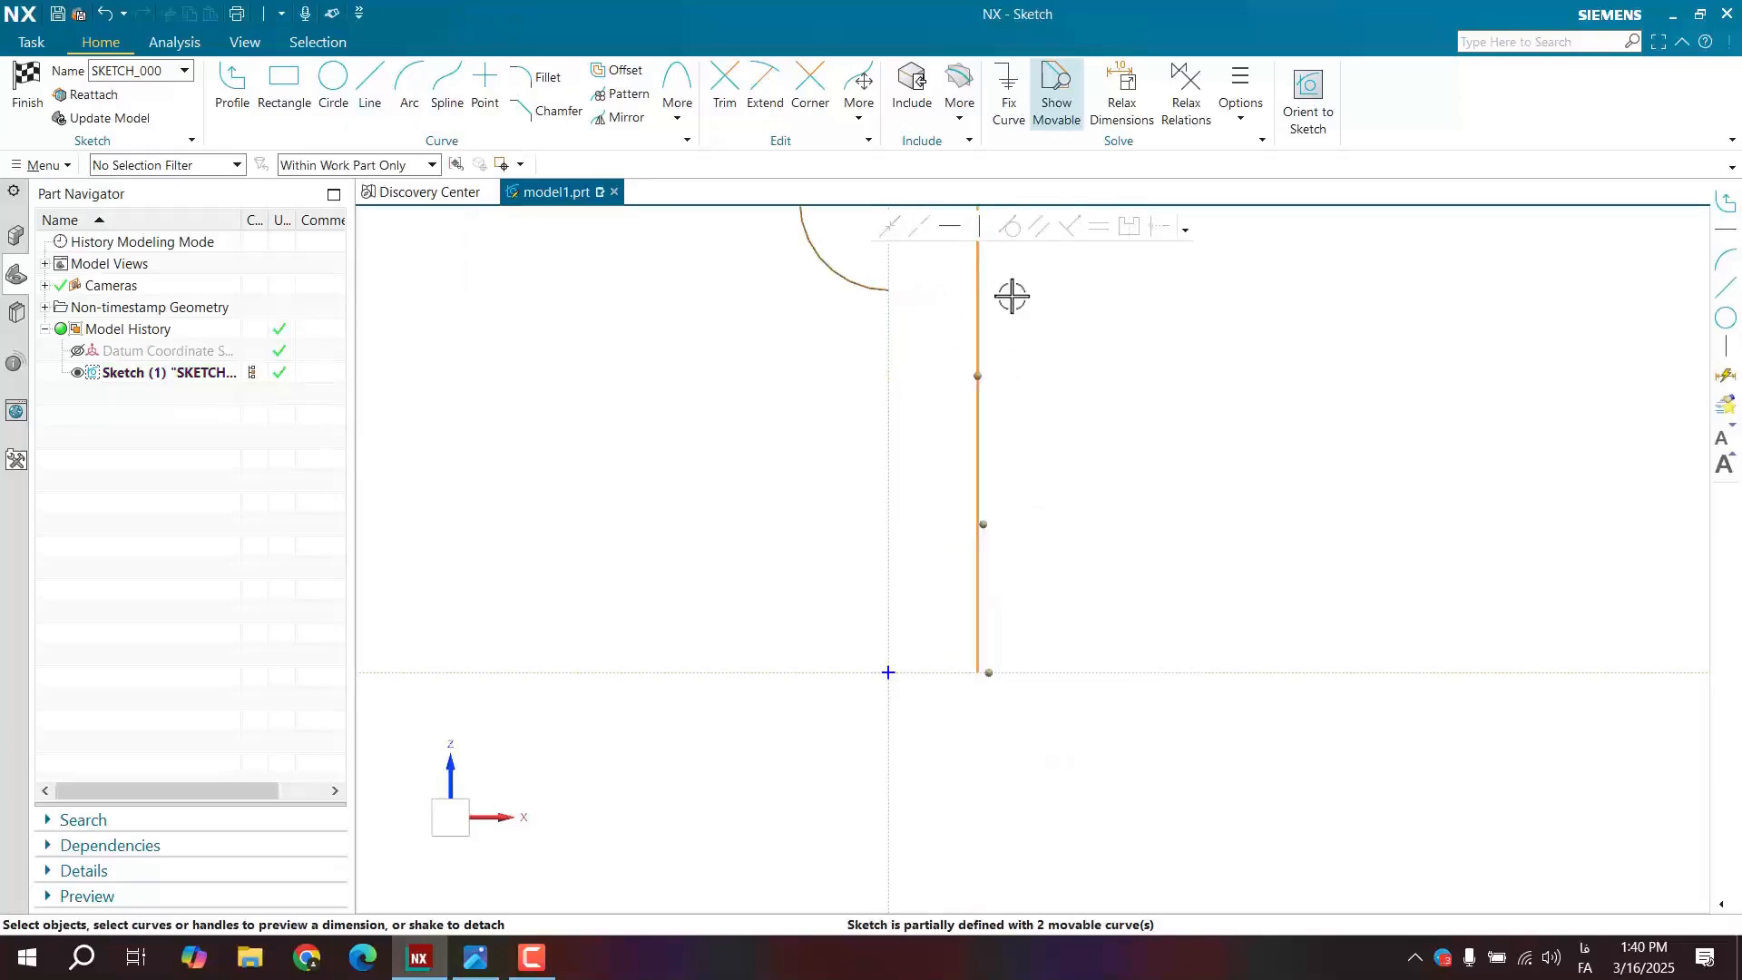
- Drag the flipped arc's centre and delete the arc, keeping only the vertical line
mouse_move(887, 382)
mouse_down()
mouse_move(856, 428)
mouse_move(817, 397)
mouse_move(895, 450)
mouse_move(893, 416)
mouse_up()
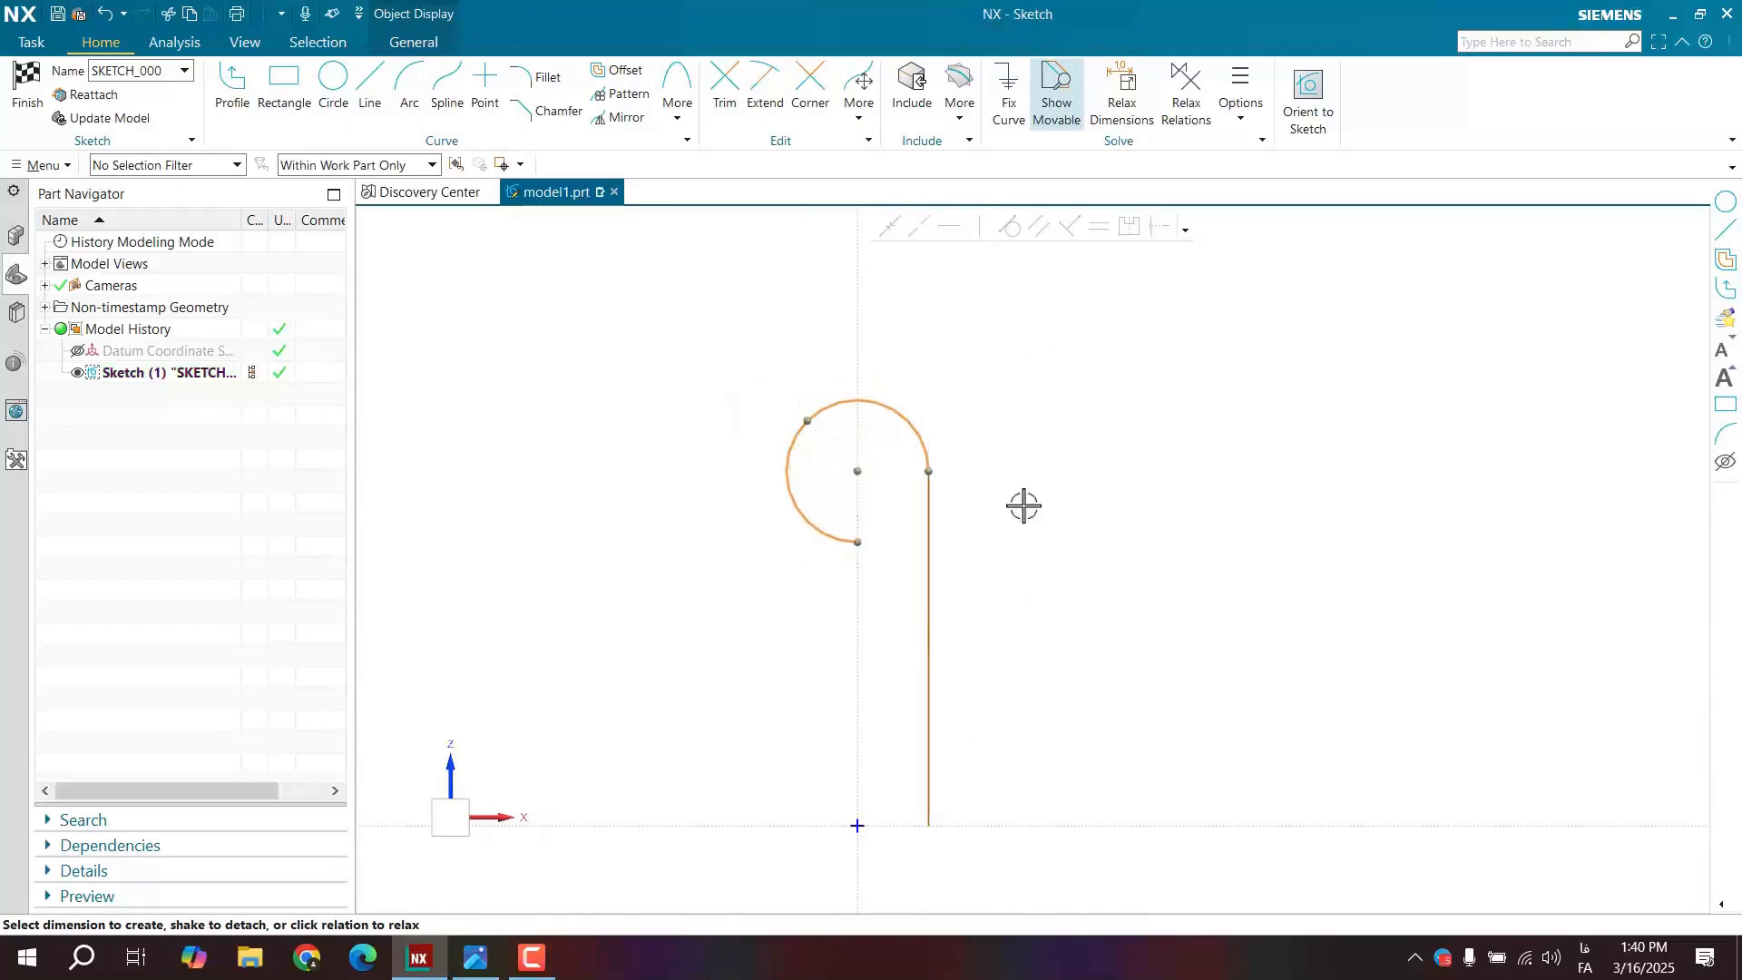
right_click(910, 424)
click(1008, 410)
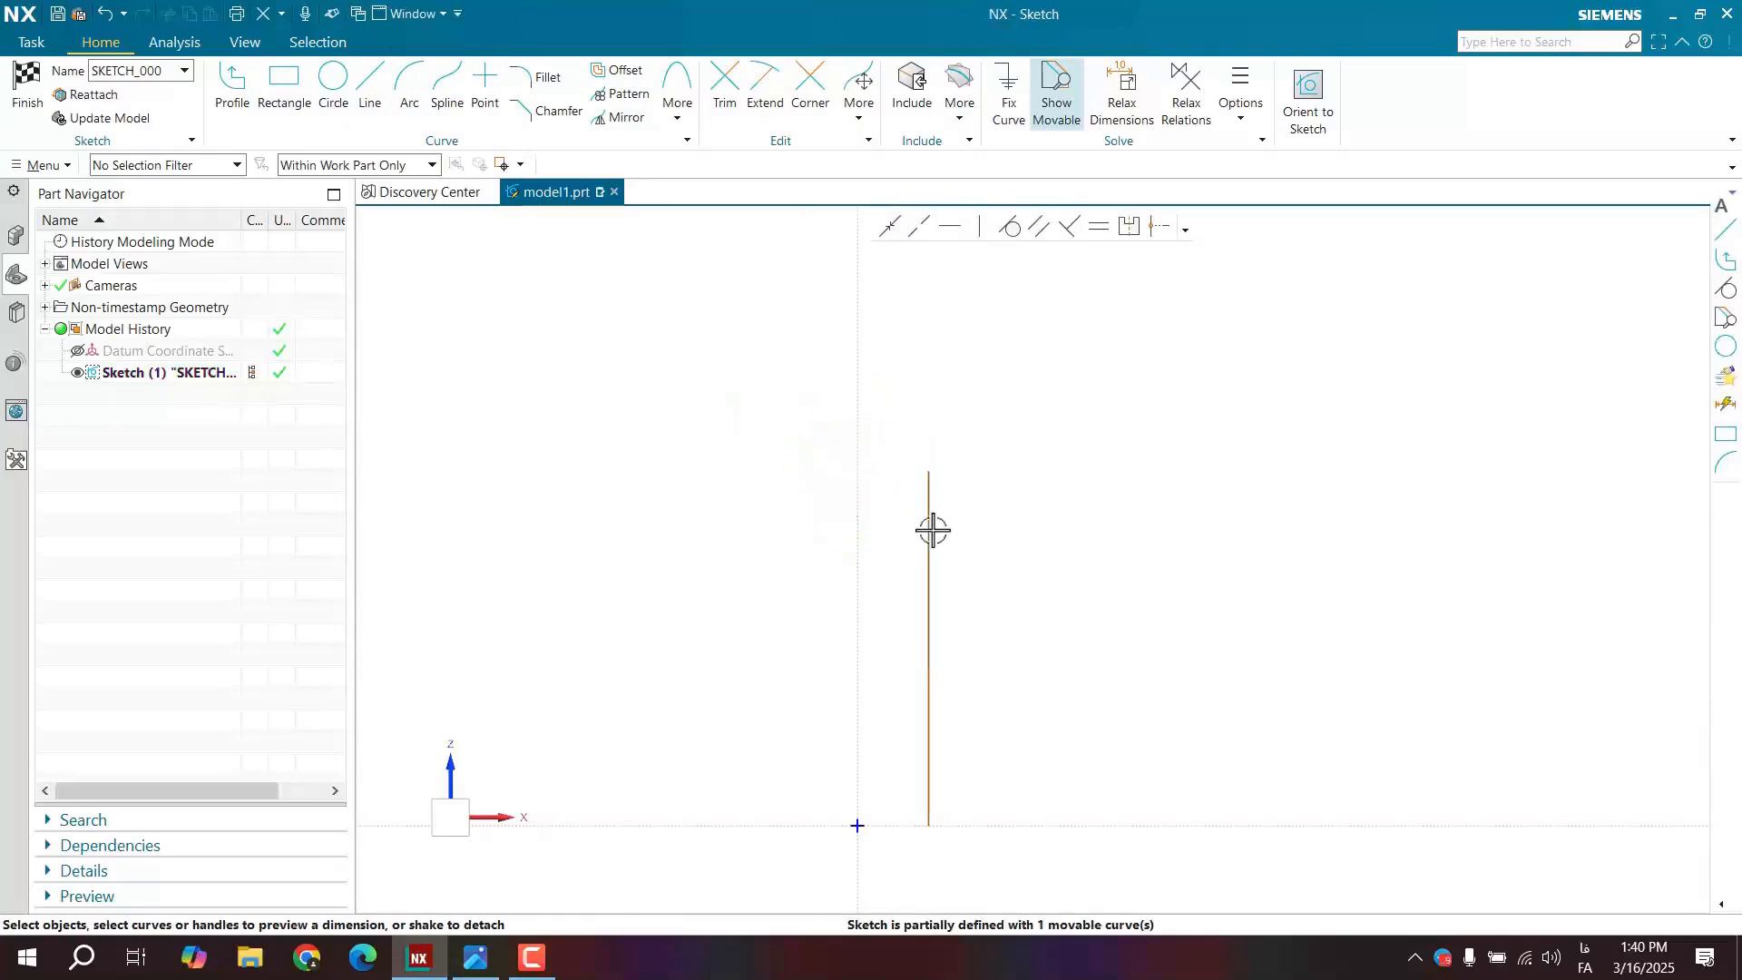
- Lower the vertical line's upper endpoint and draw a new arc from it to the vertical axis
drag(933, 475, 918, 619)
click(409, 86)
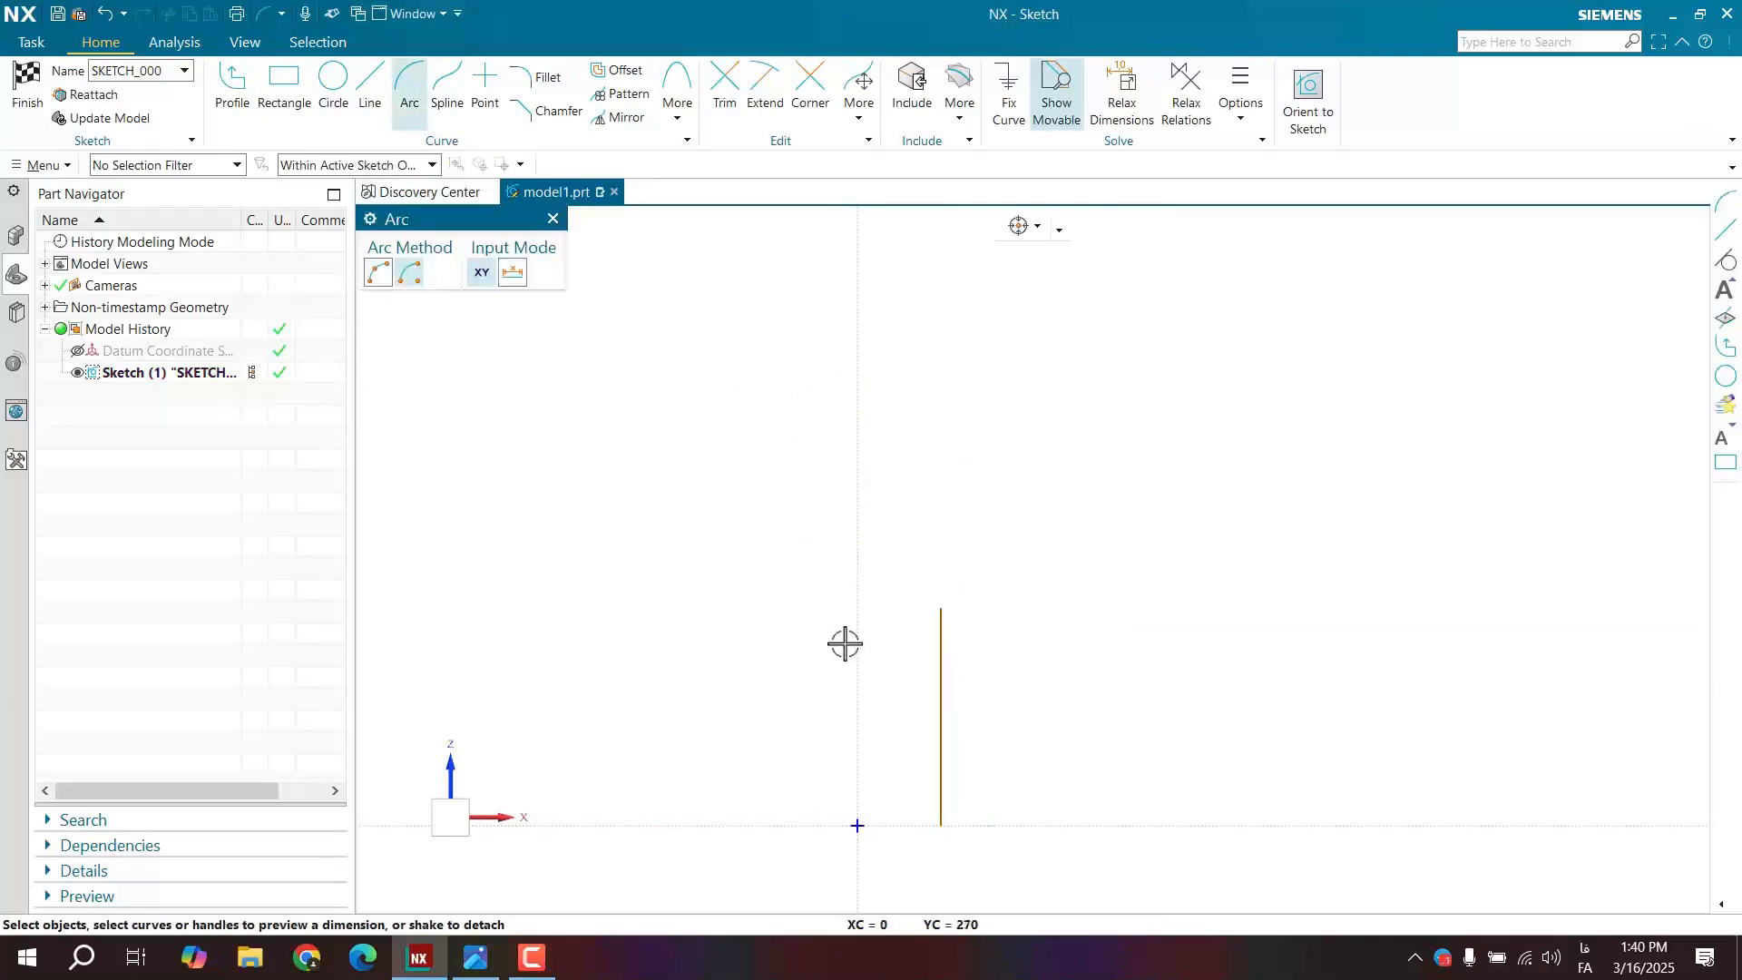
click(940, 607)
click(836, 552)
key(Escape)
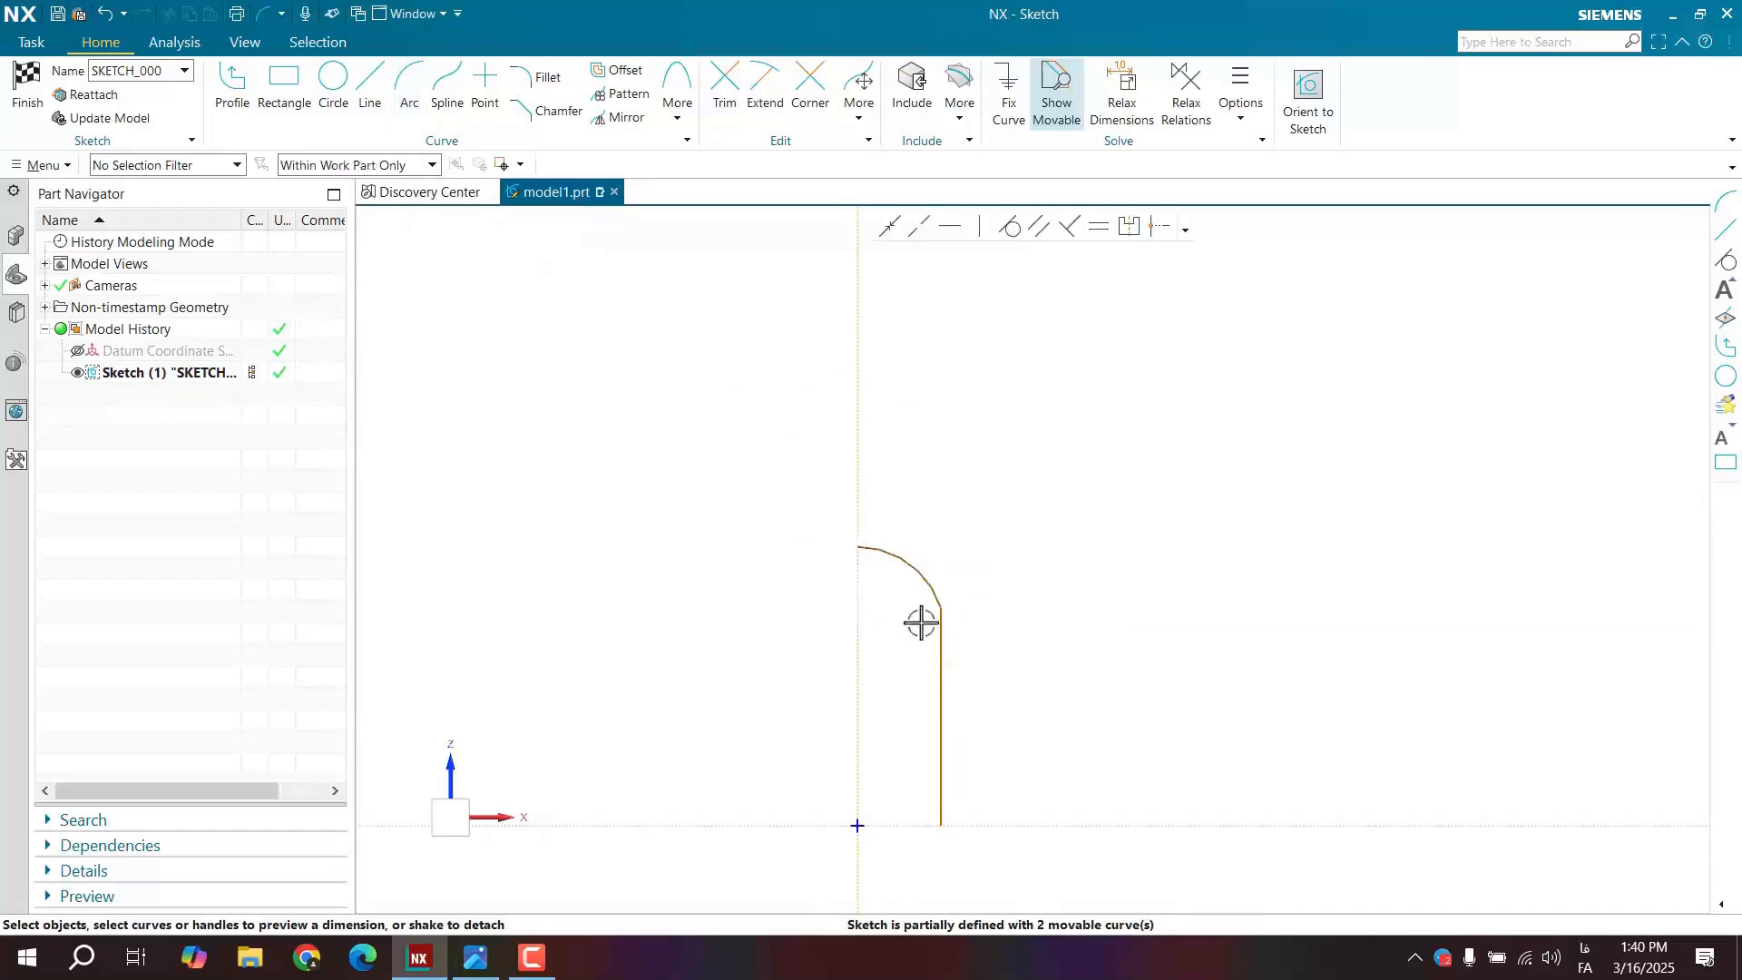
- Make the arc tangent to the vertical line
click(934, 594)
click(943, 635)
click(1011, 226)
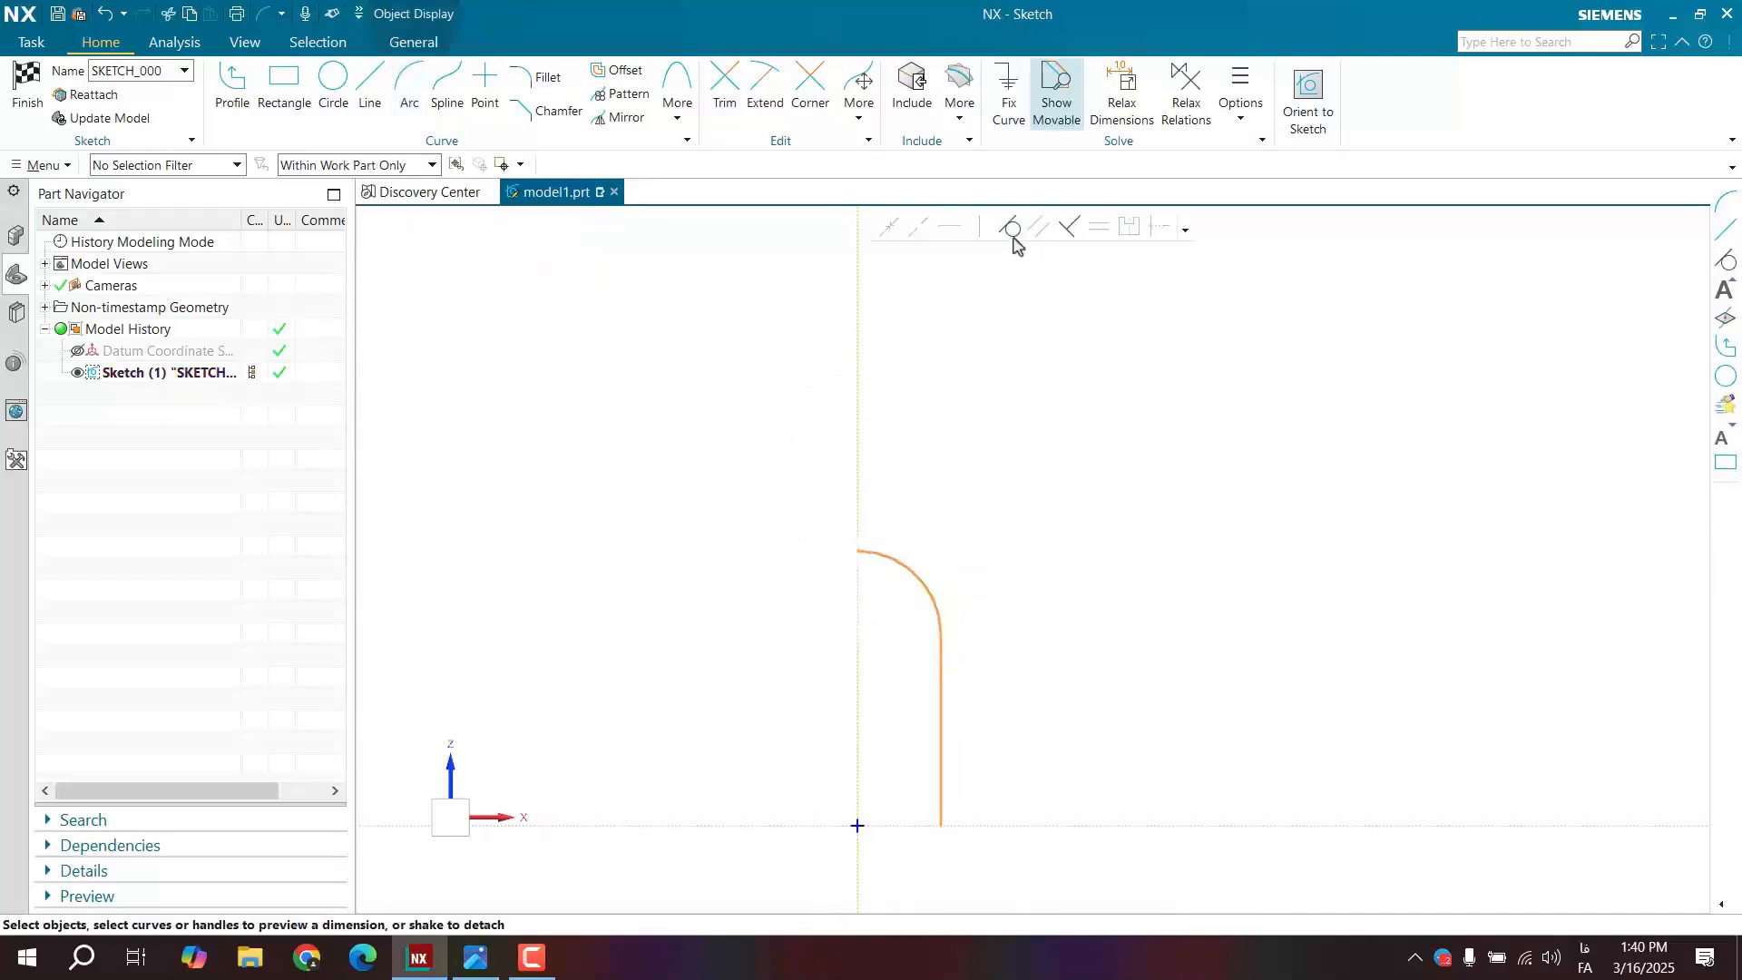
click(673, 531)
shift+middle_drag(1120, 672, 1113, 509)
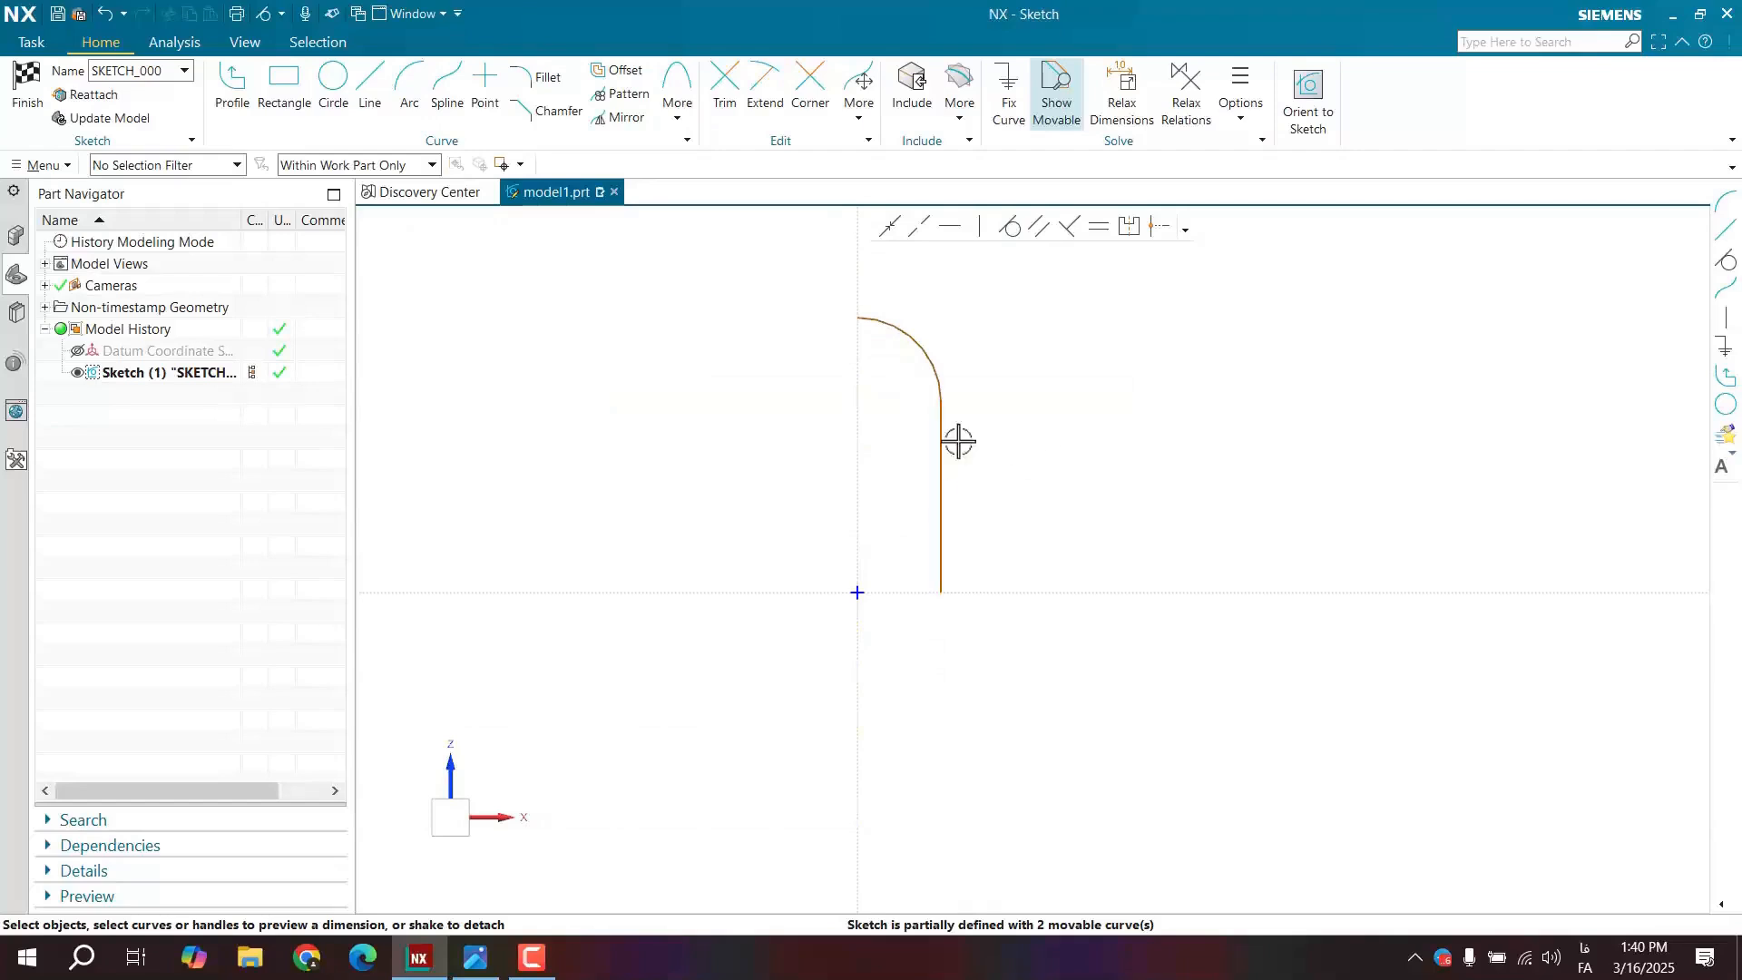
- Check the slot radius in the reference drawing and dimension the arc with a 20 mm radius
click(476, 957)
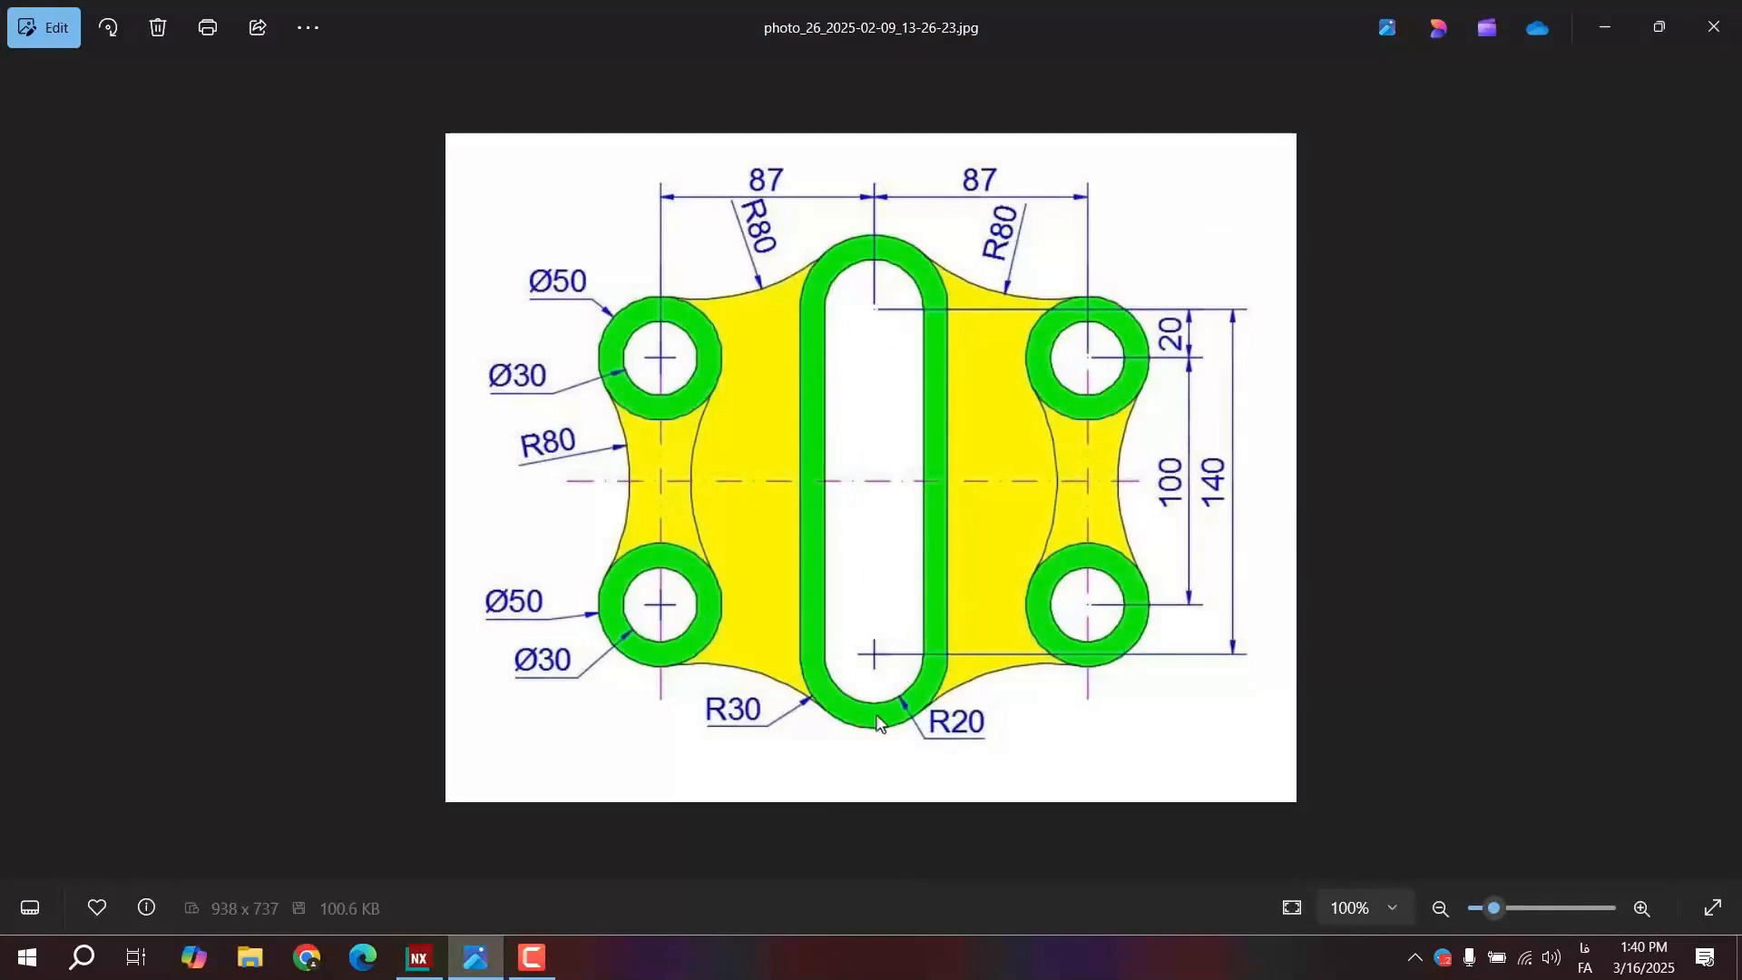
click(1604, 27)
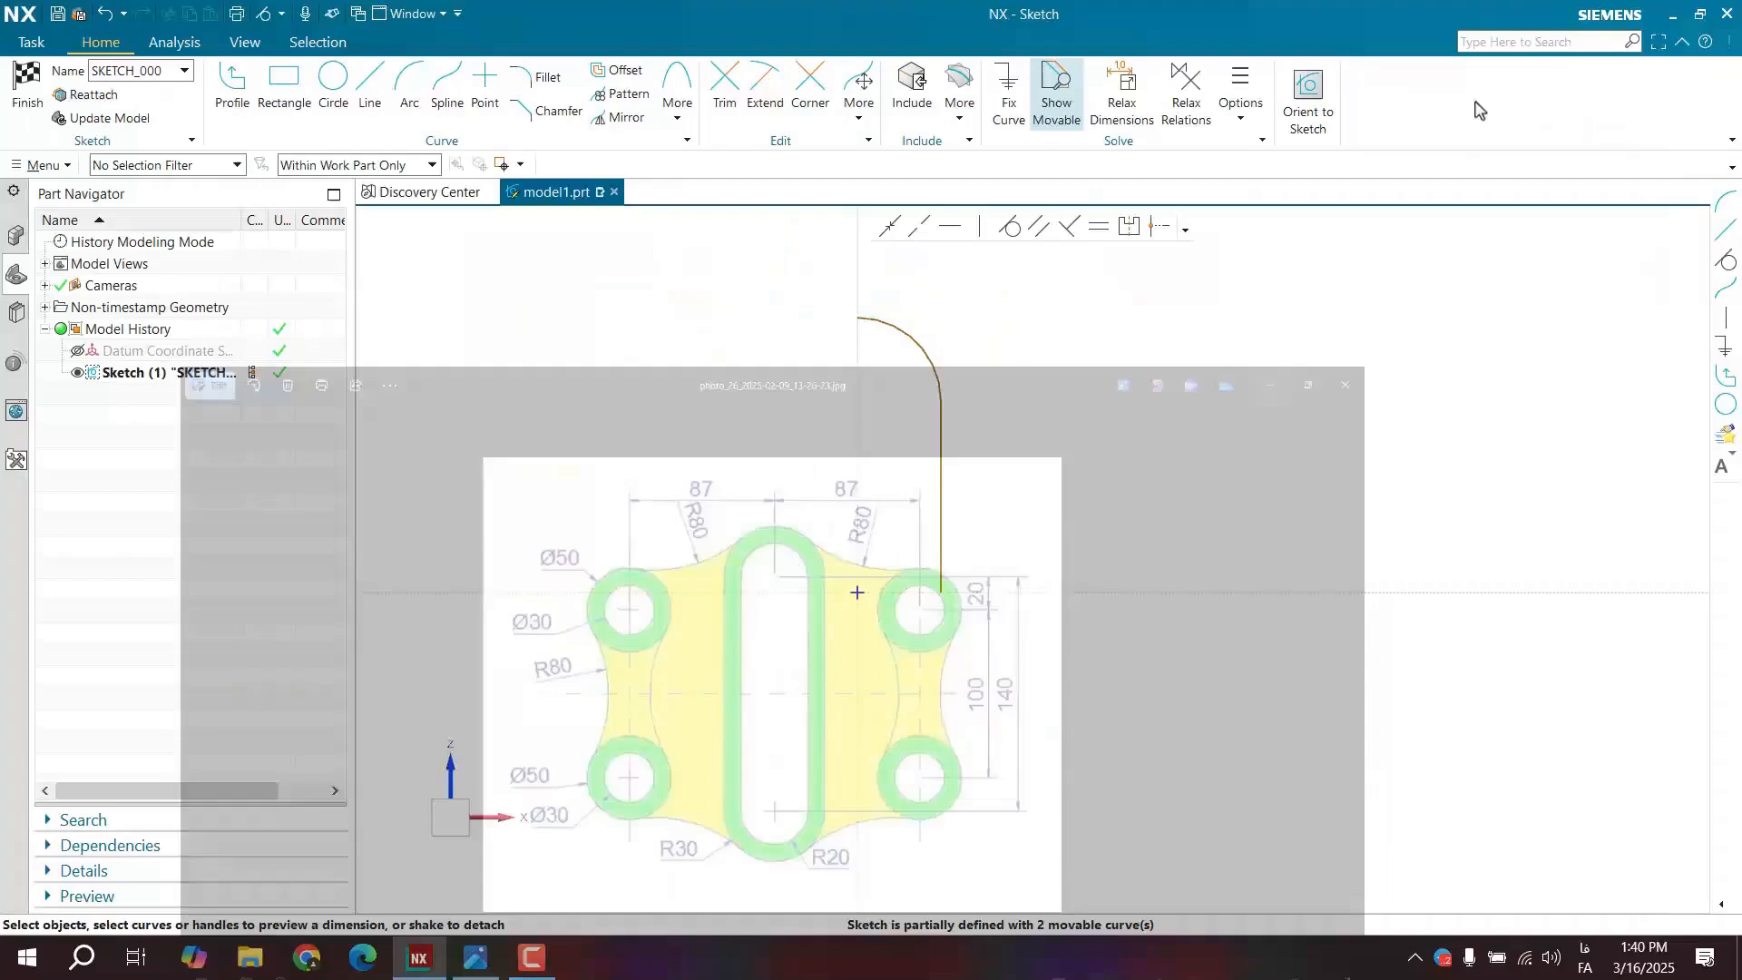
click(934, 310)
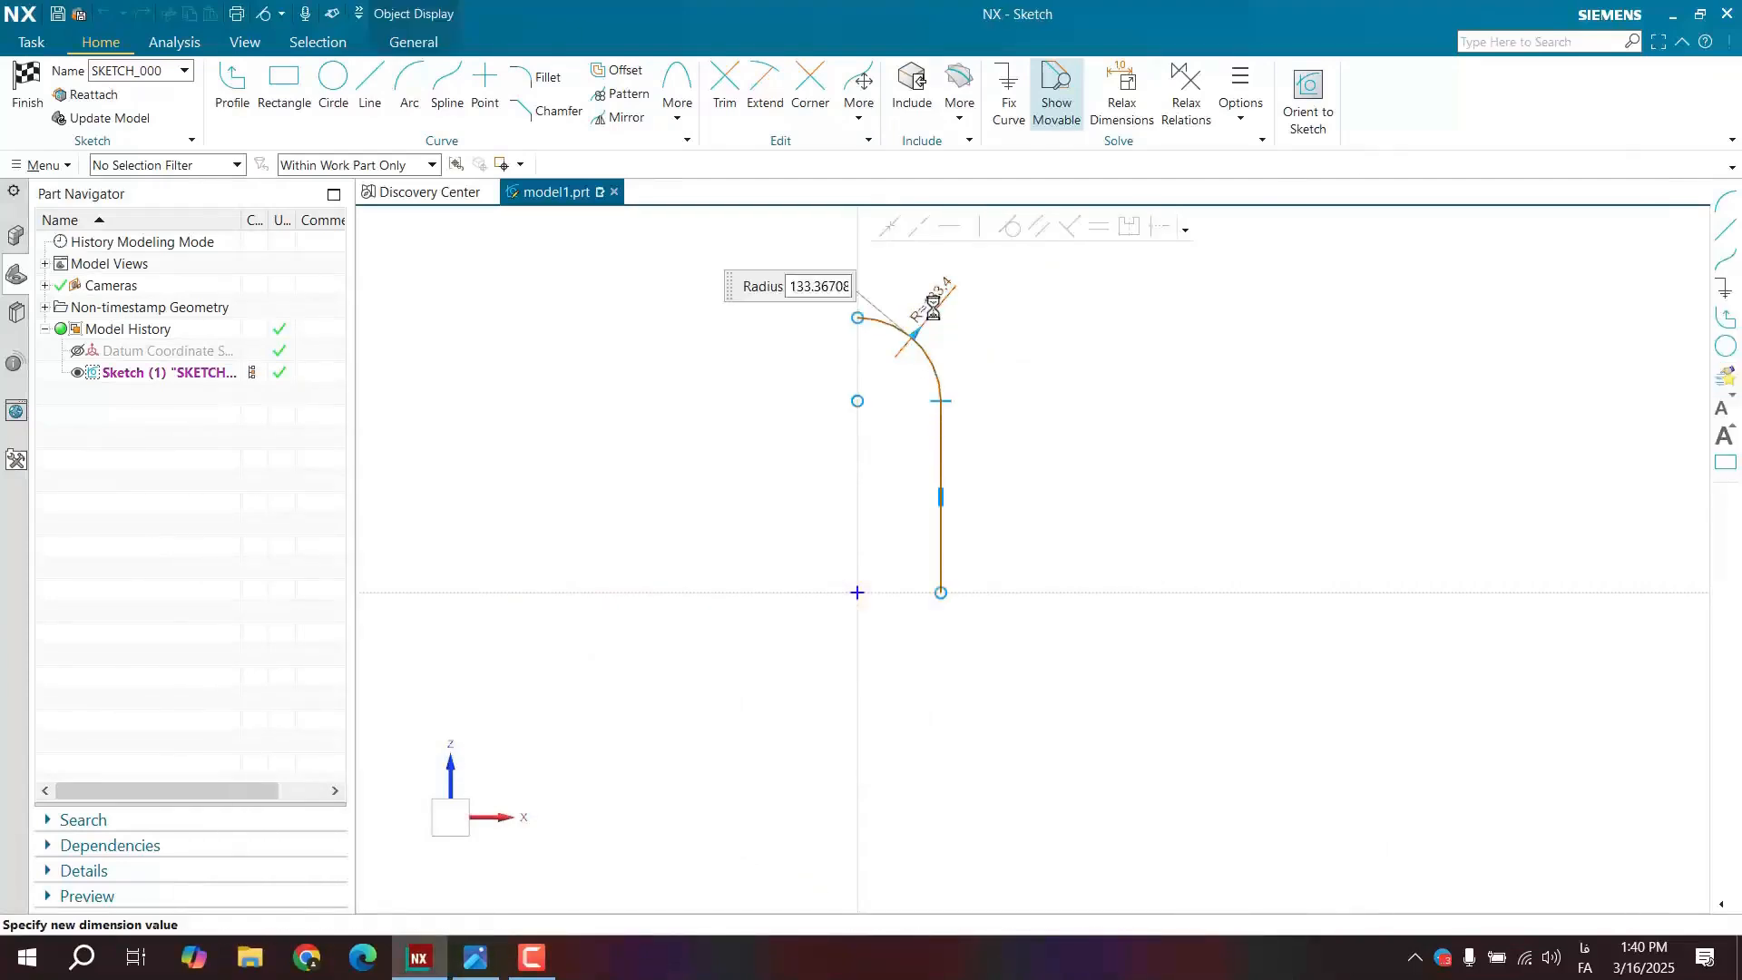
text(20)
key(Return)
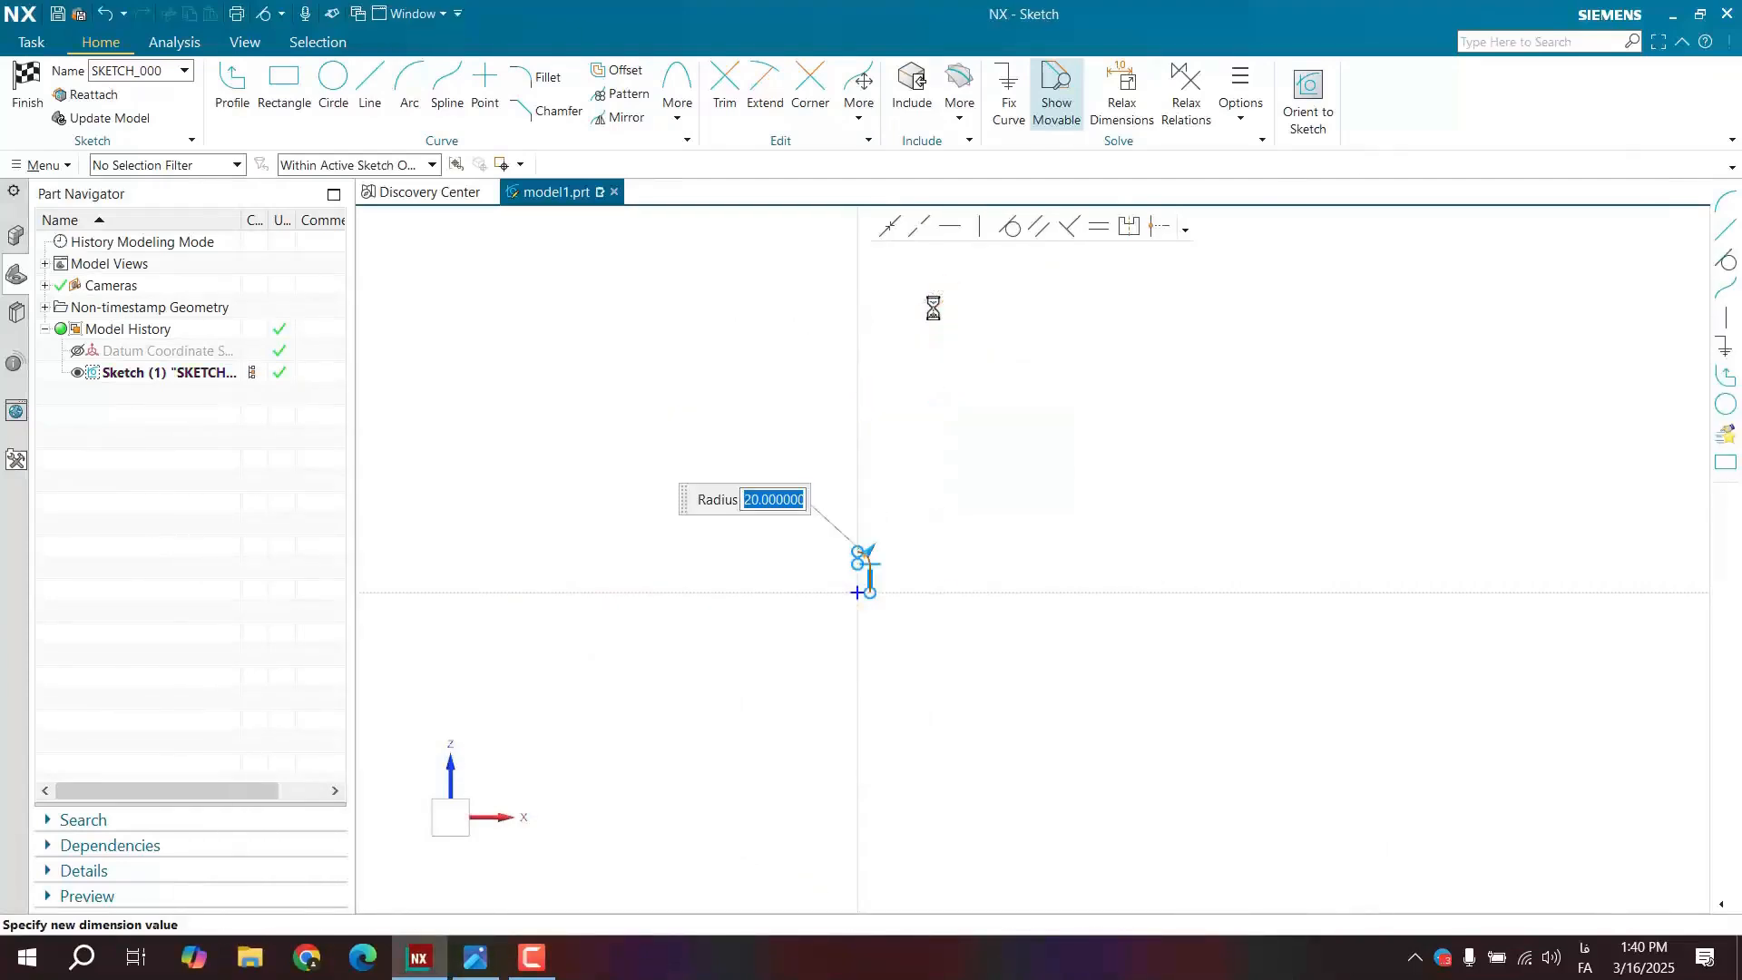
scroll(886, 598, up, 5)
mouse_move(887, 597)
shift+middle_down()
mouse_move(944, 486)
mouse_move(917, 563)
shift+middle_up()
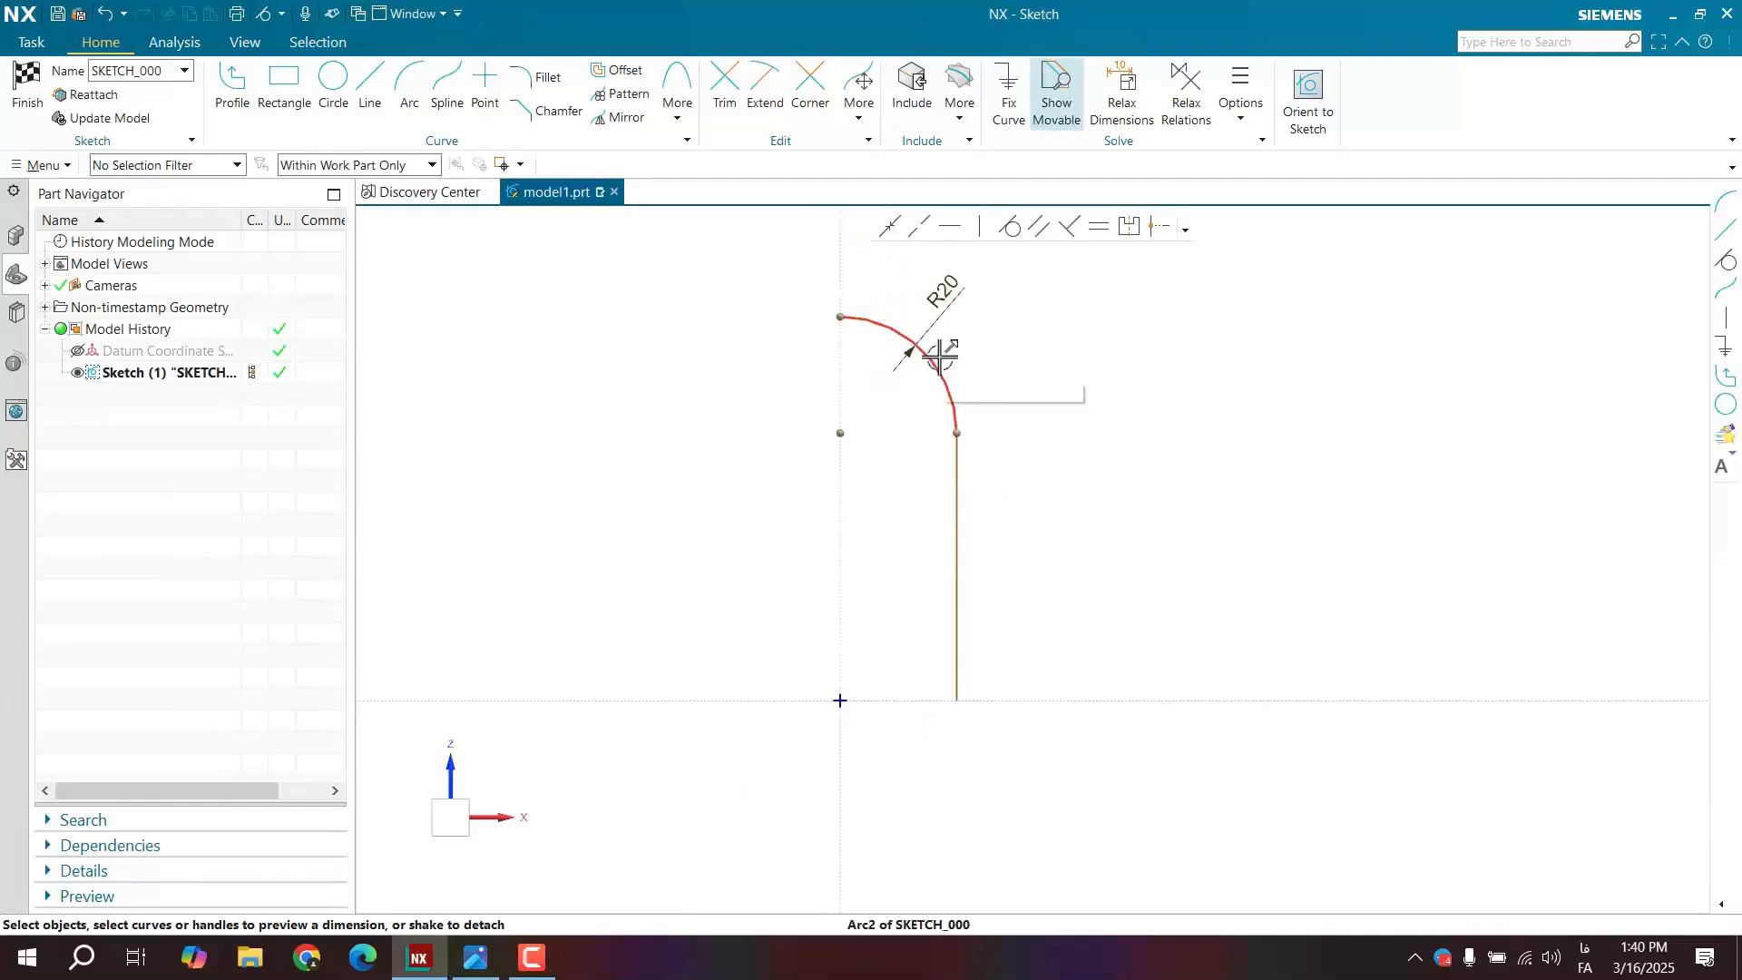
- Dimension the vertical distance from the arc's centre to the horizontal axis as 70 mm
click(842, 434)
click(1033, 702)
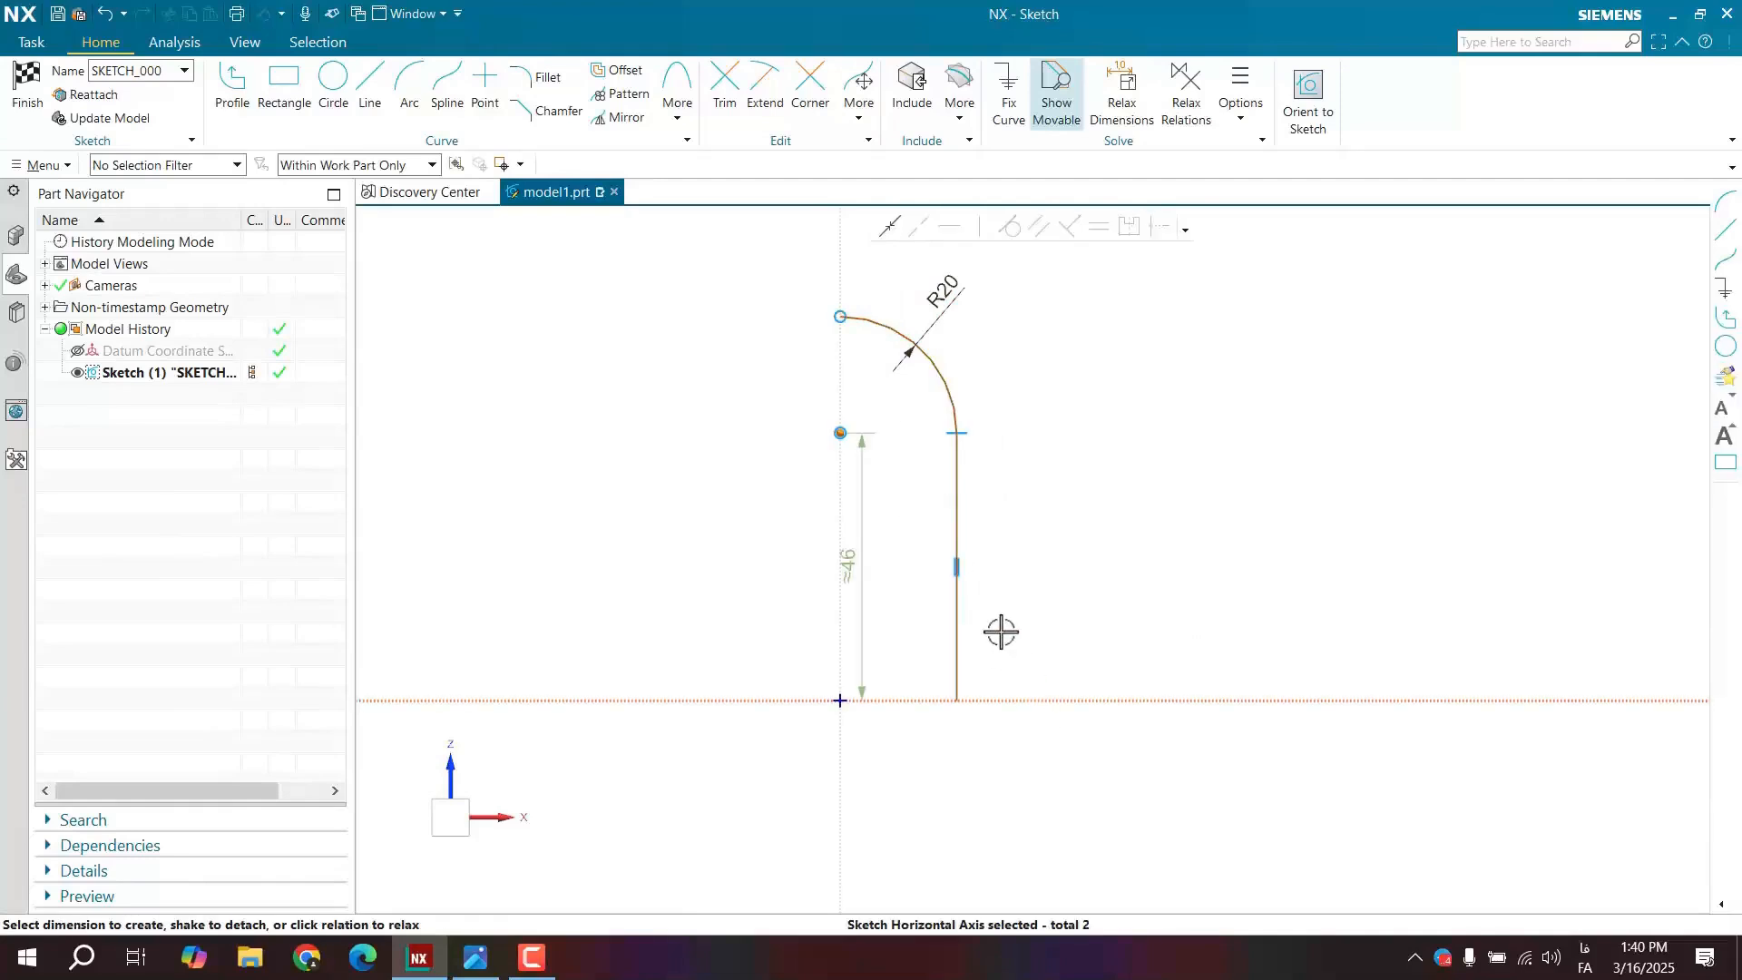
click(767, 562)
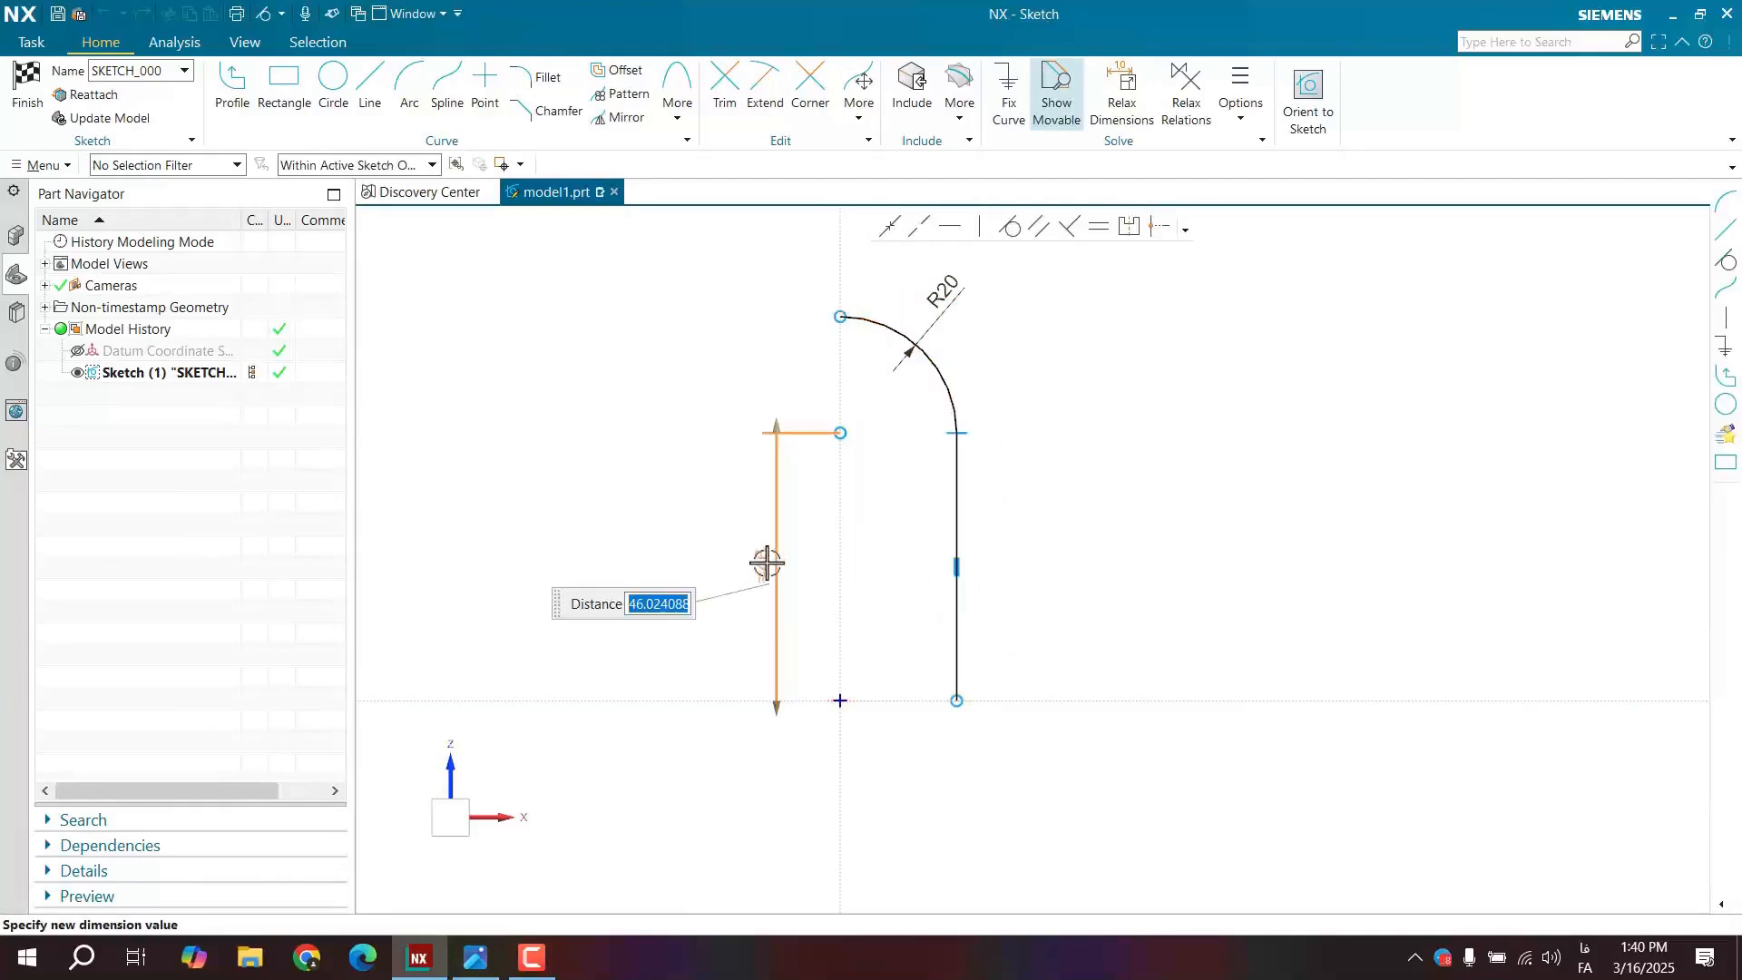
text(70)
key(Return)
scroll(904, 731, down, 4)
scroll(998, 650, up, 2)
shift+middle_drag(834, 861, 774, 828)
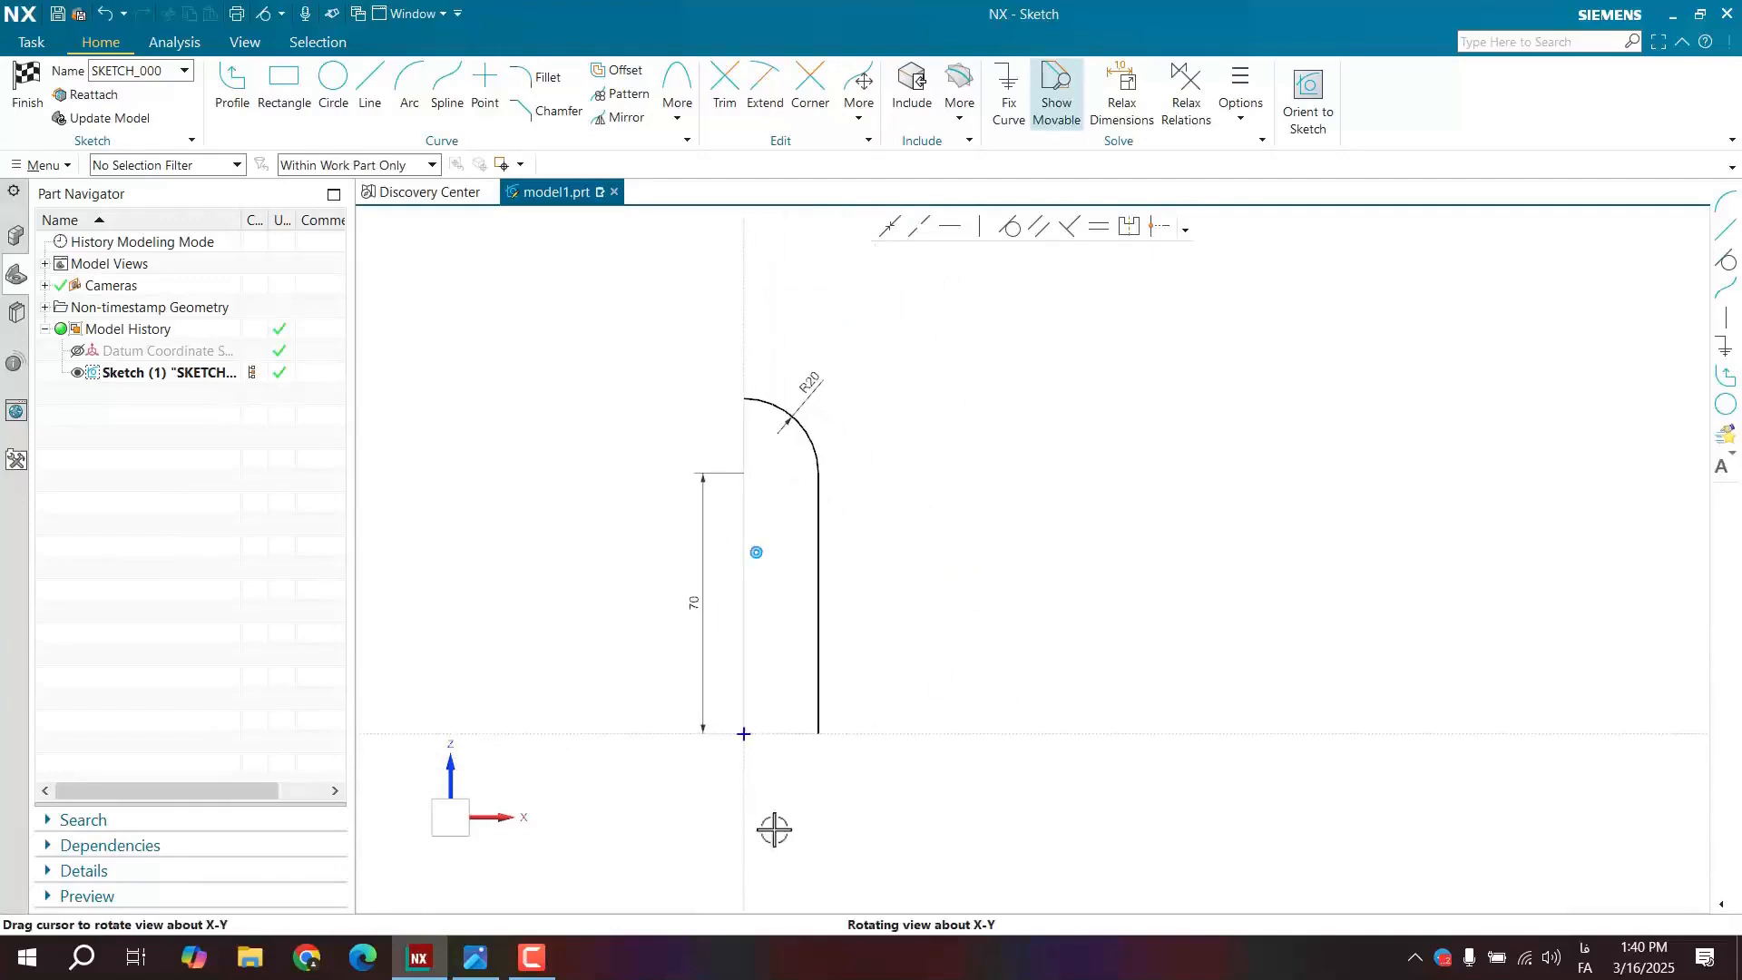
click(474, 959)
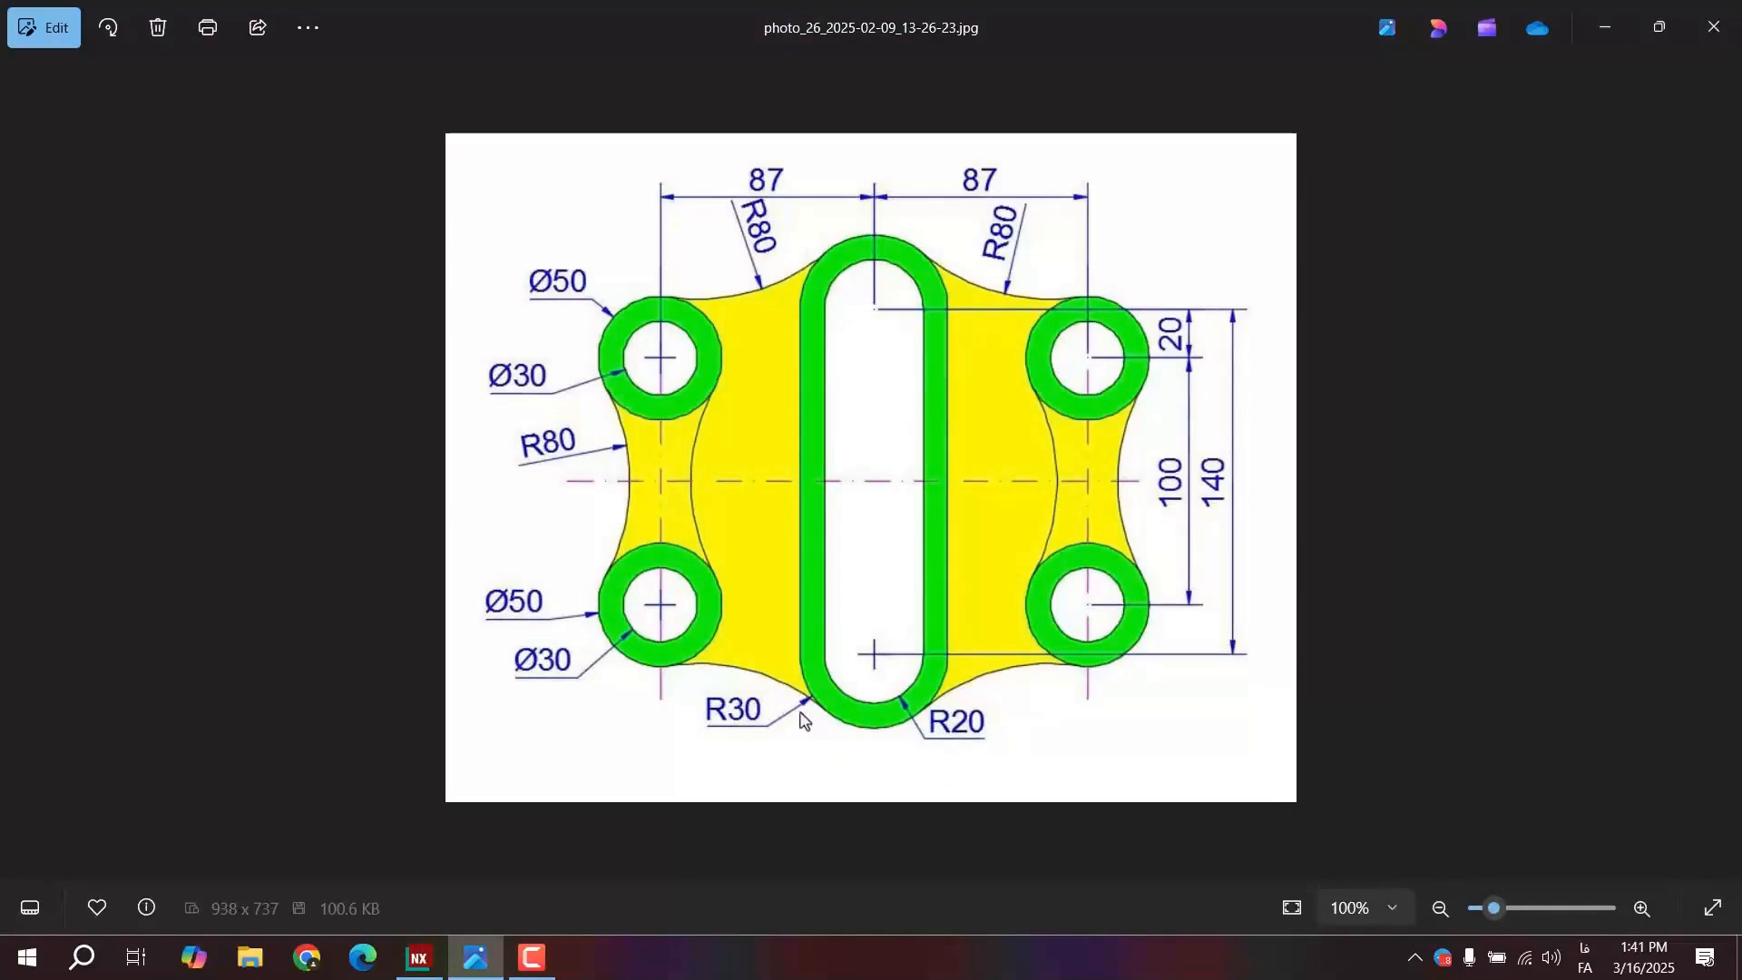
click(1607, 29)
click(616, 70)
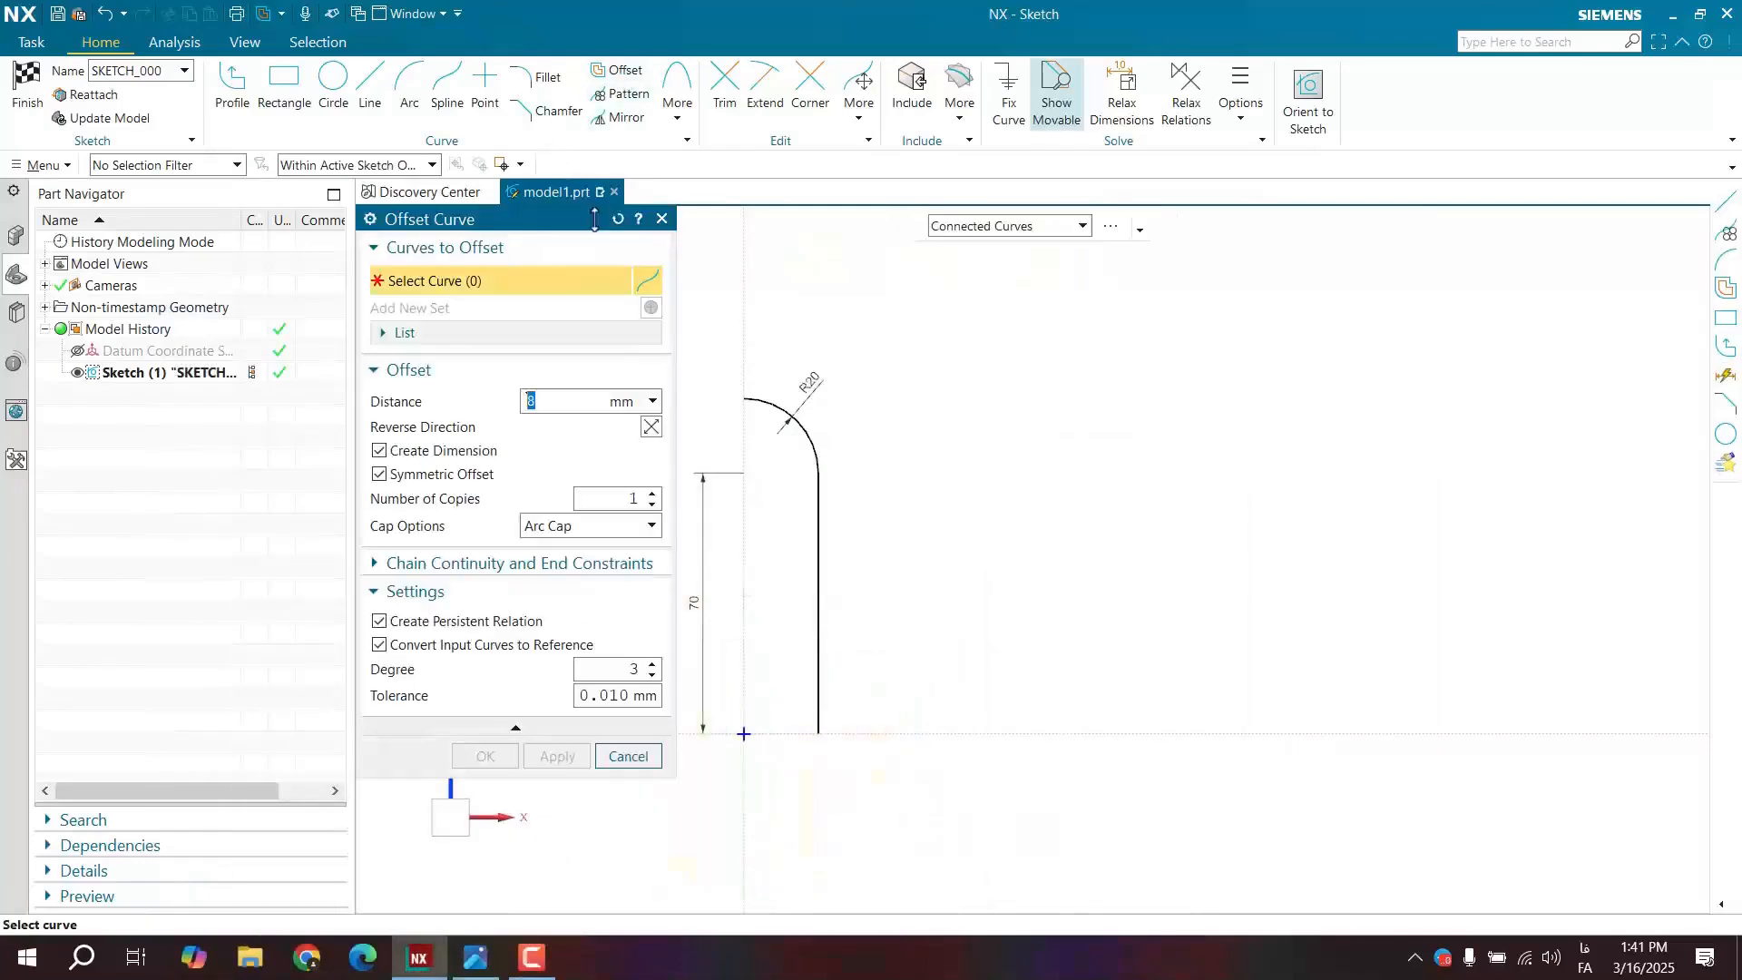
shift+middle_drag(898, 434, 958, 463)
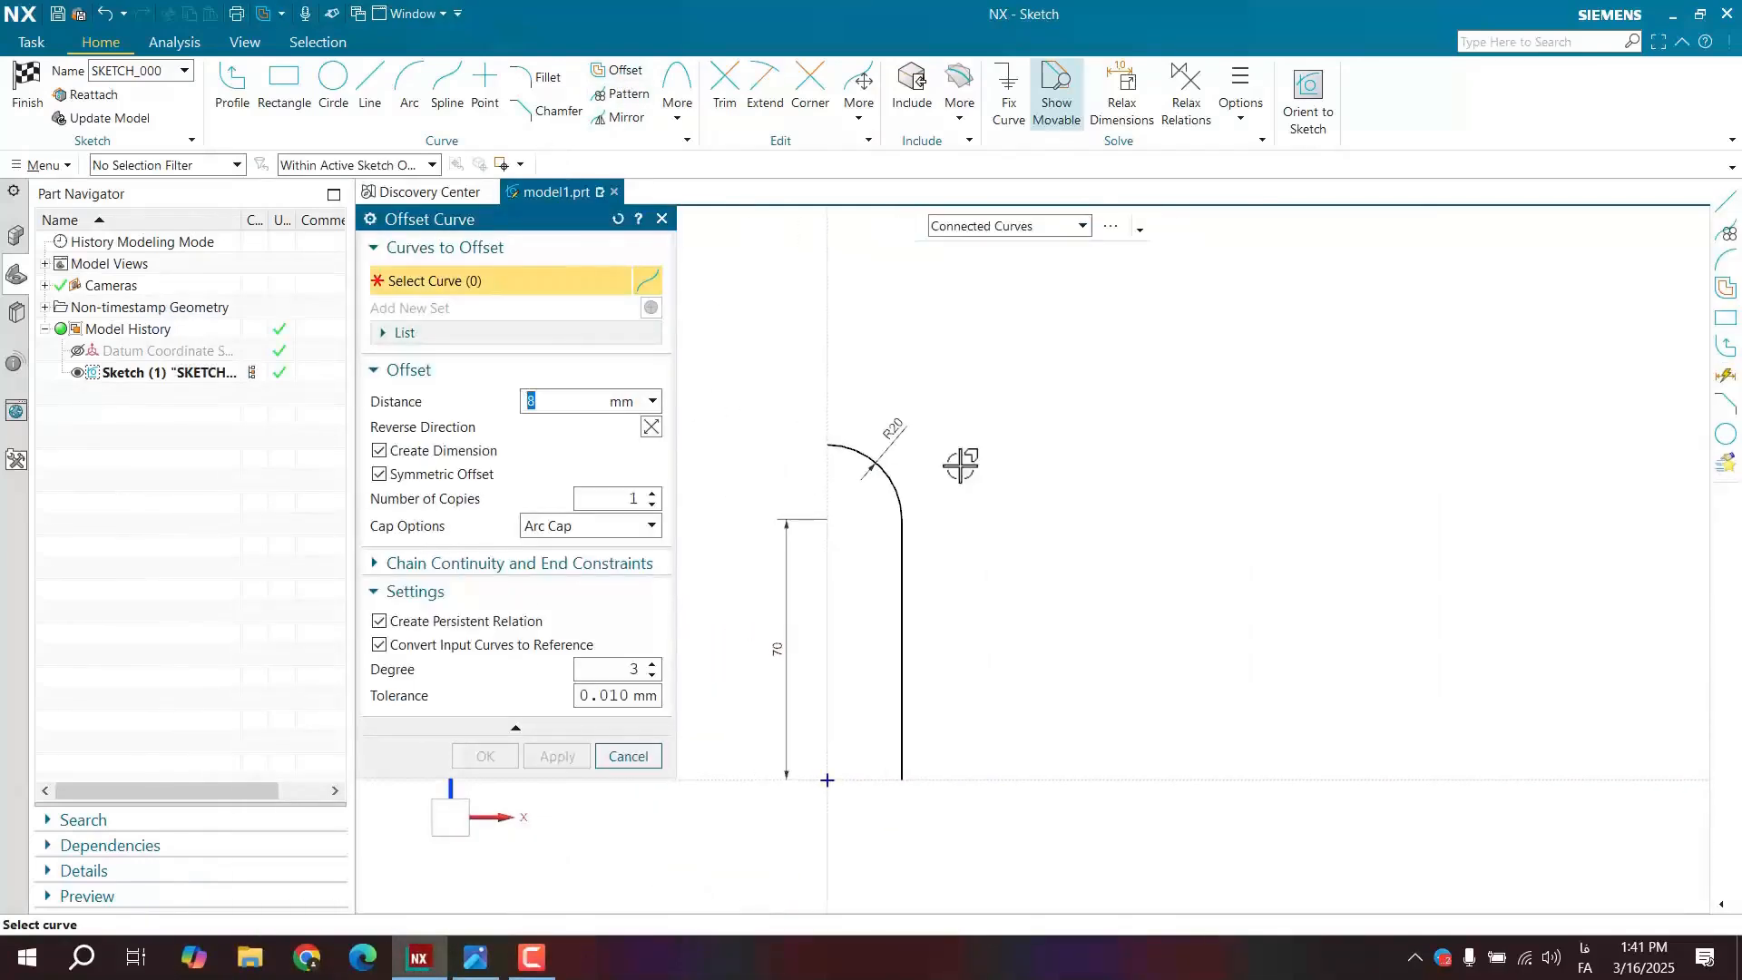
click(895, 484)
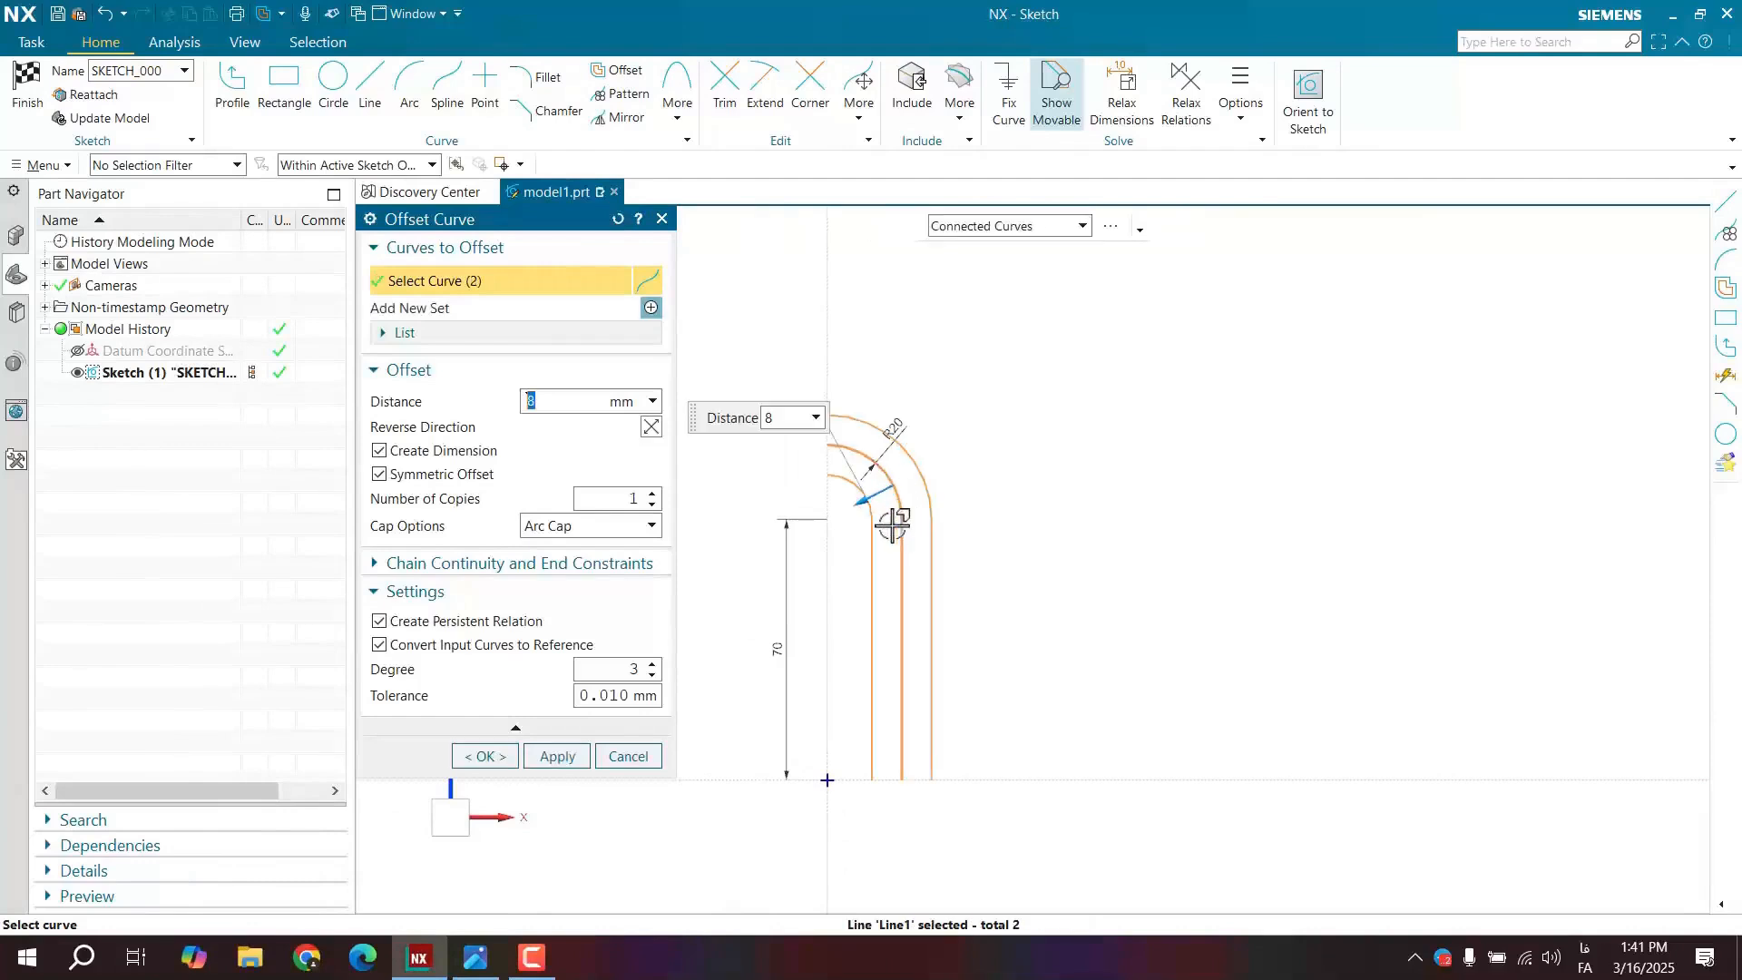
click(626, 761)
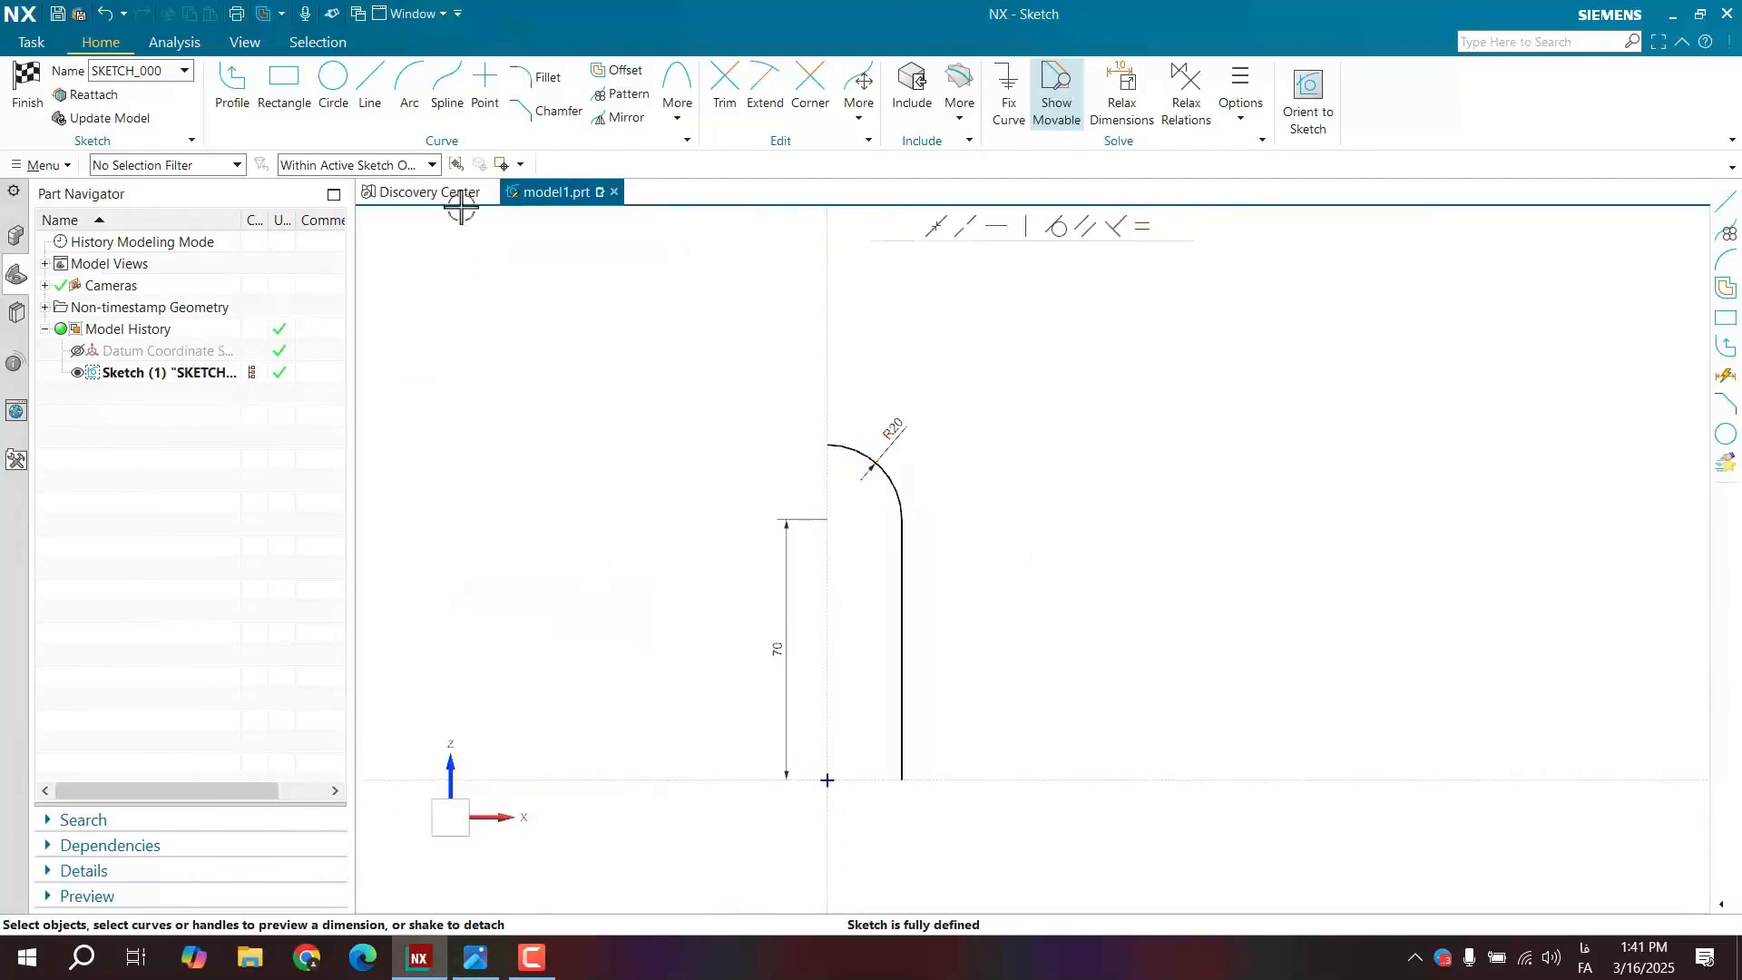
- Offset the slot's connected arc and line 10 mm outward without converting the input curves to reference
click(632, 73)
click(432, 478)
click(478, 621)
click(446, 599)
click(462, 653)
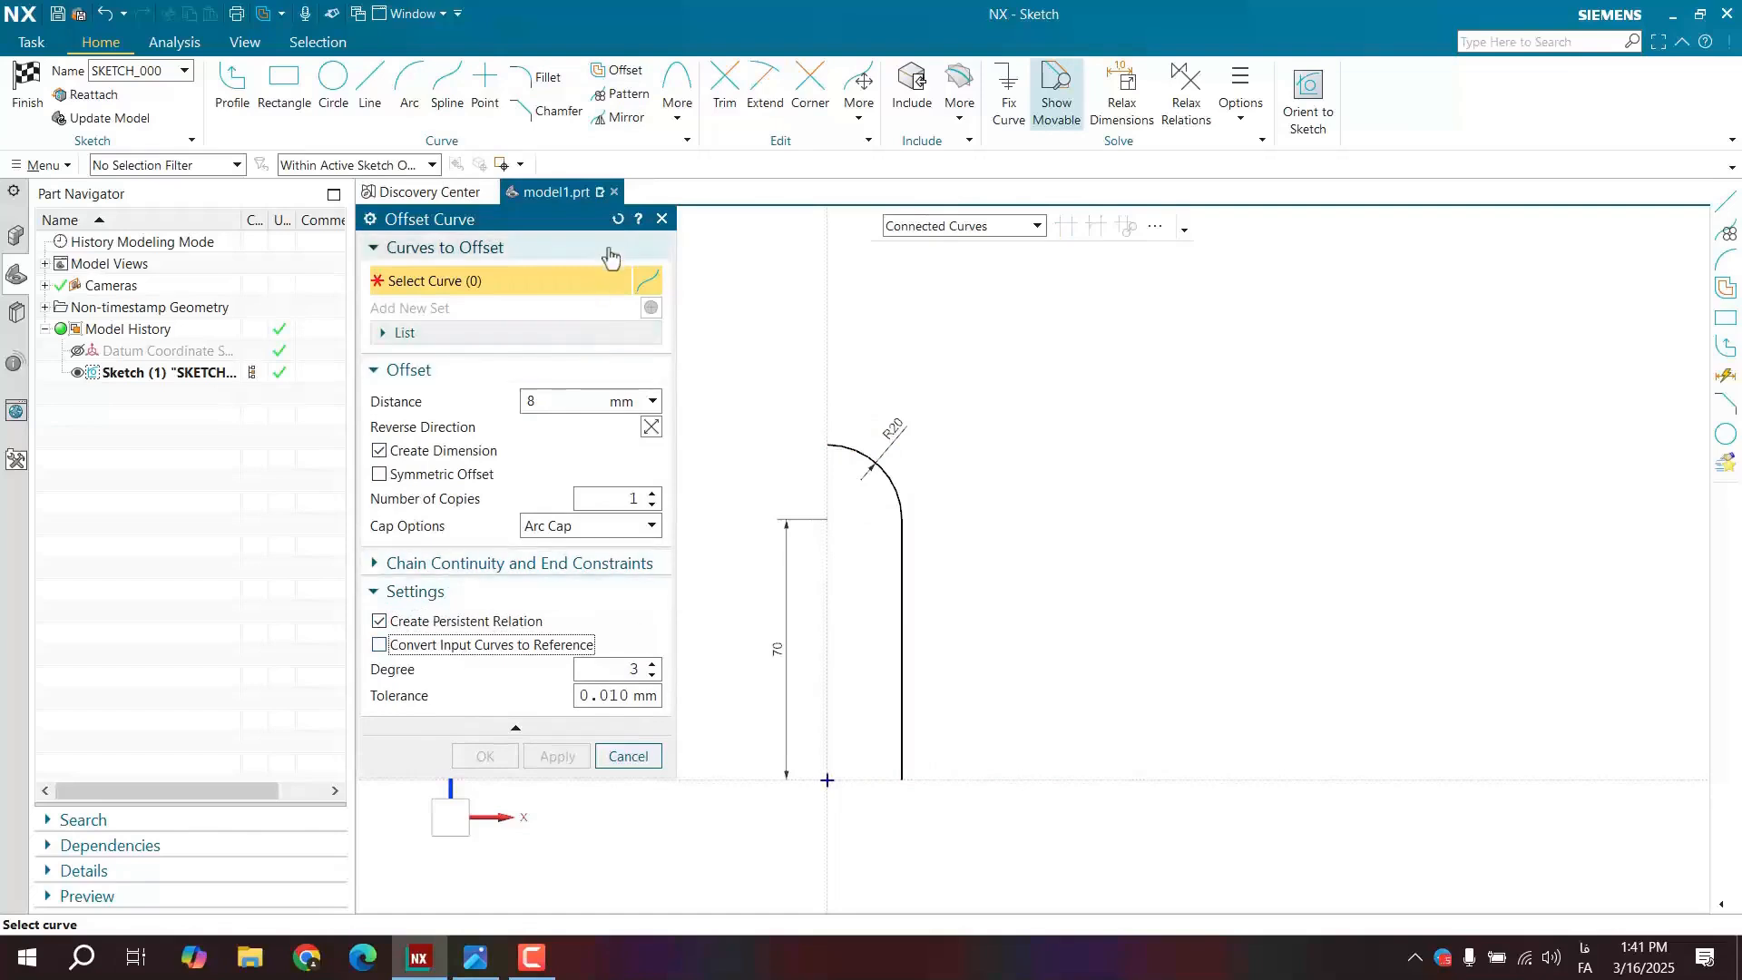
click(894, 499)
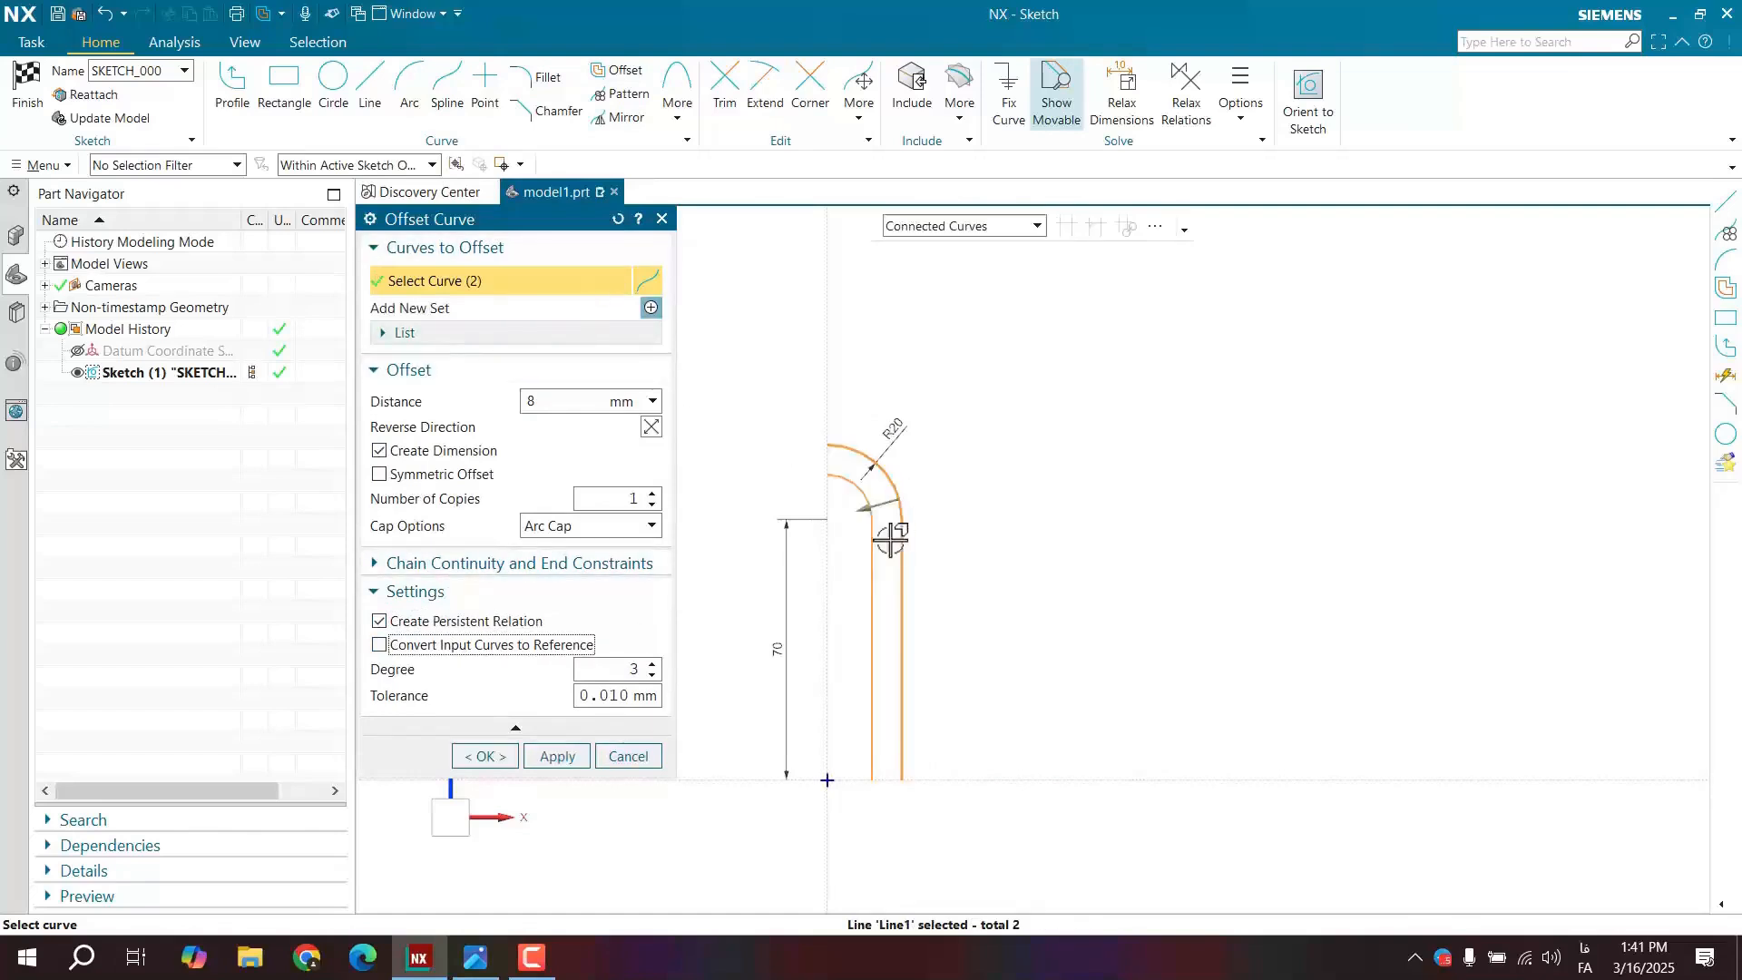
drag(902, 511, 944, 498)
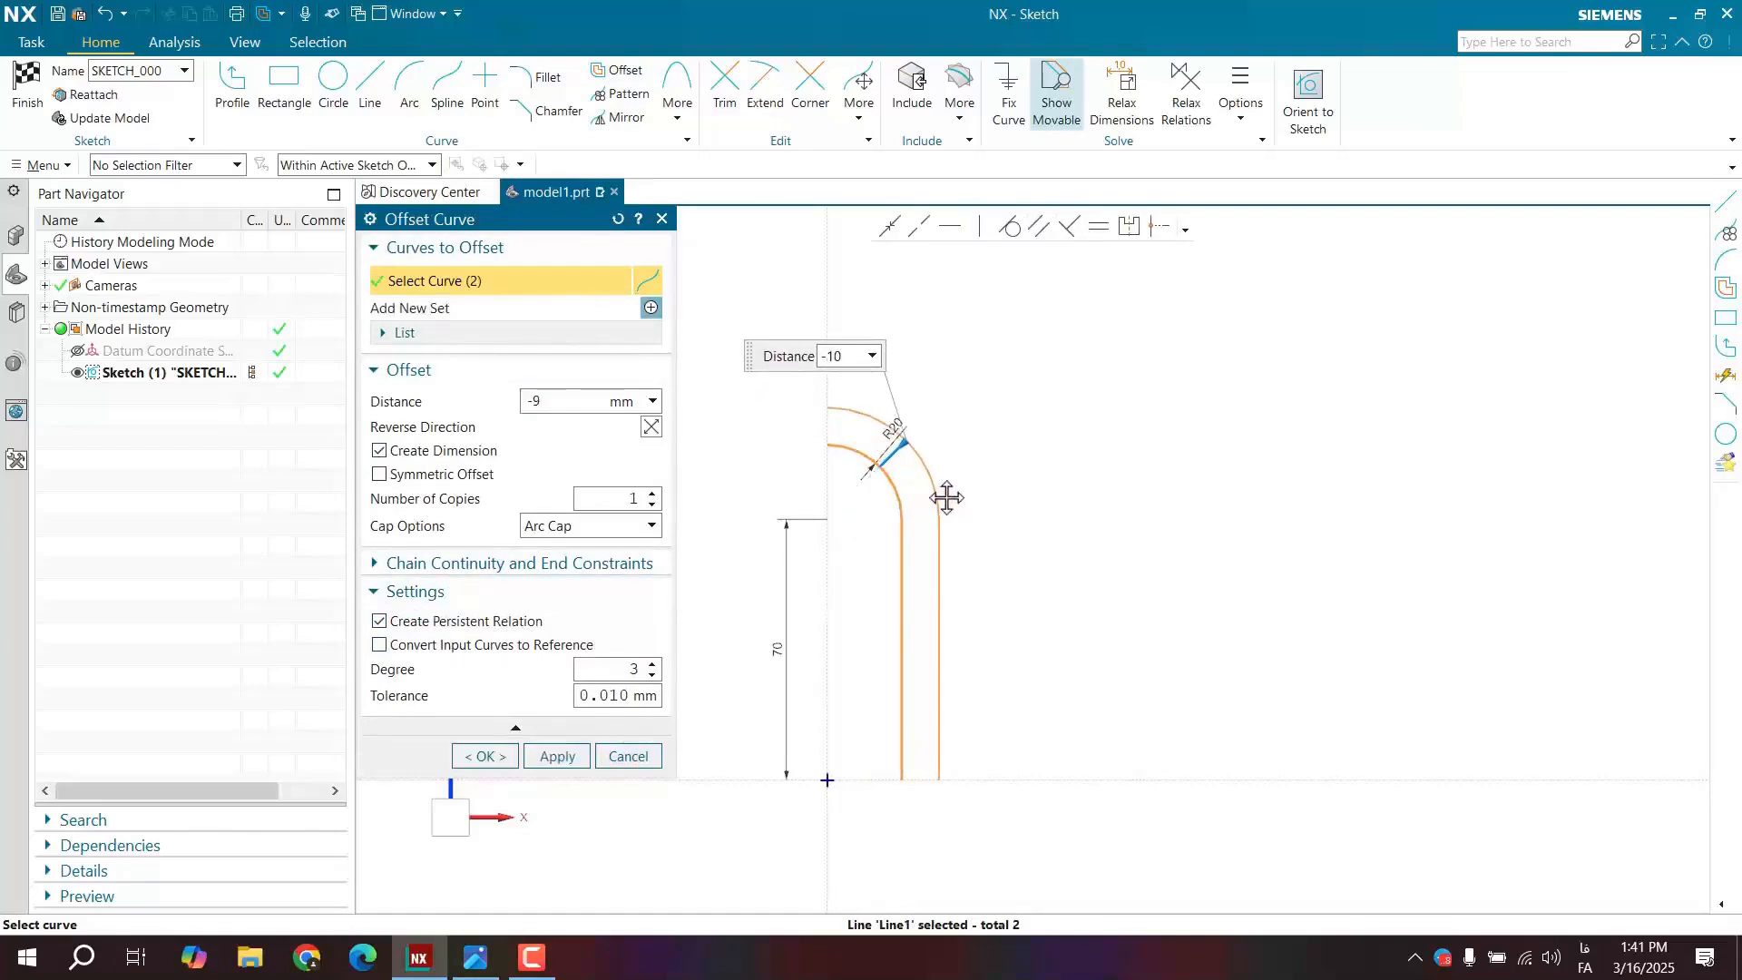
click(476, 757)
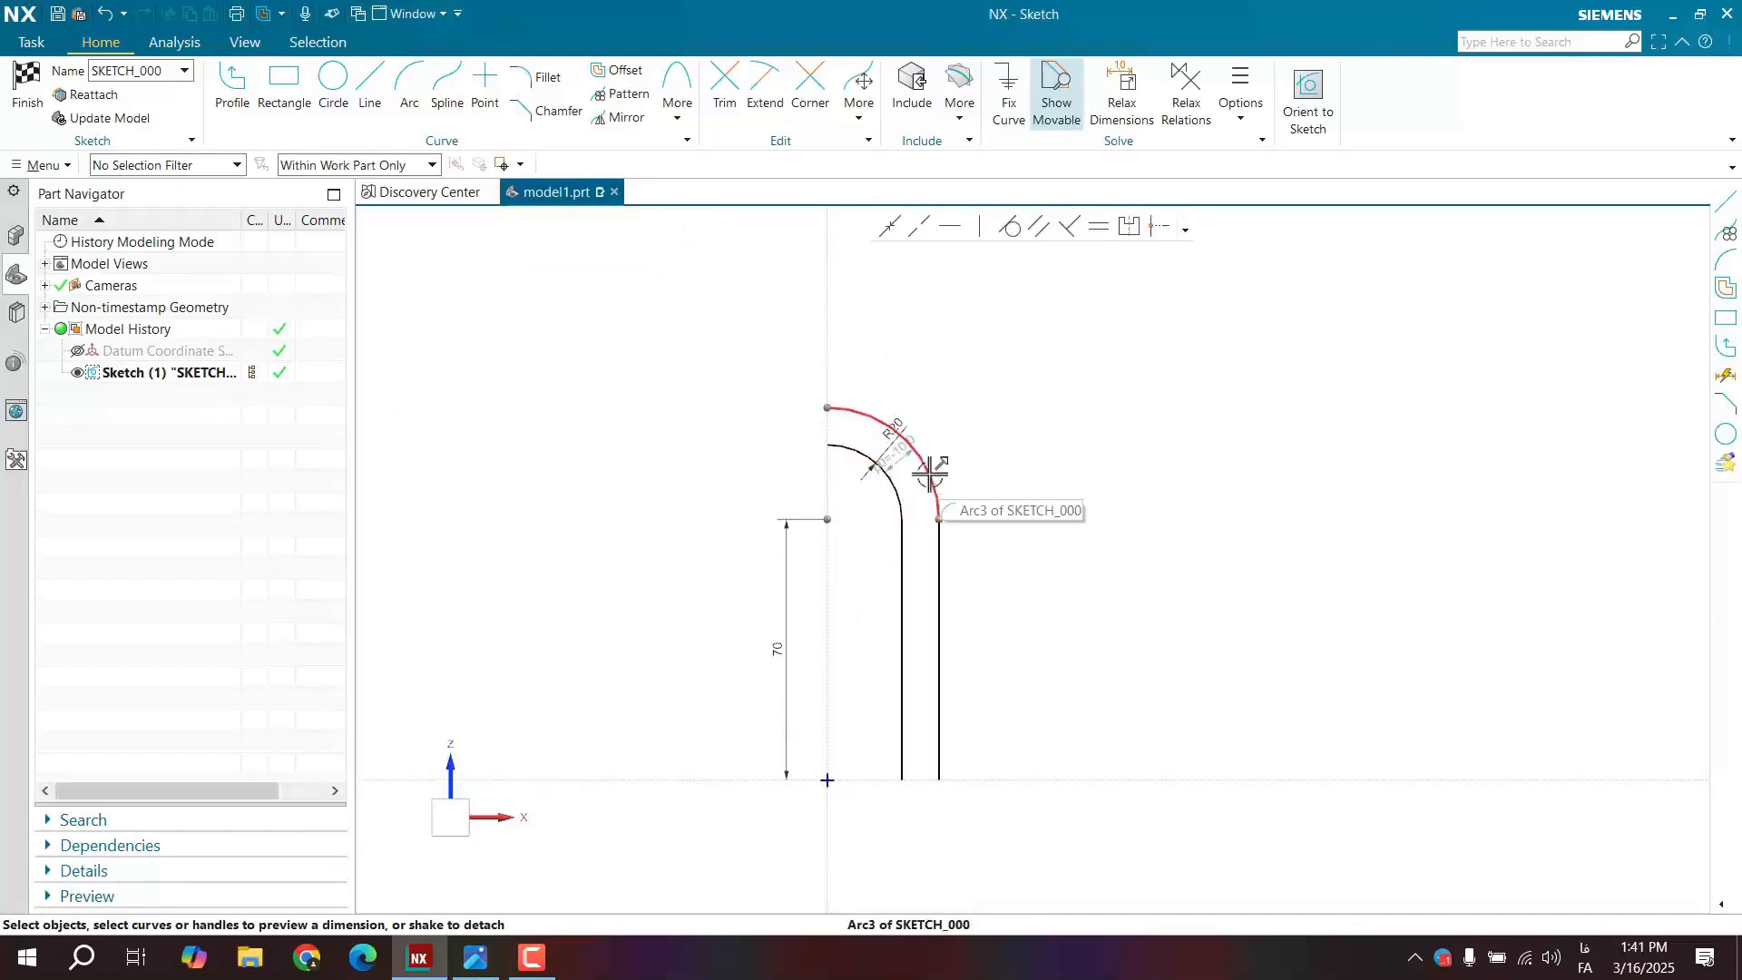
- Inspect the radius of the offset outer arc
scroll(856, 485, up, 4)
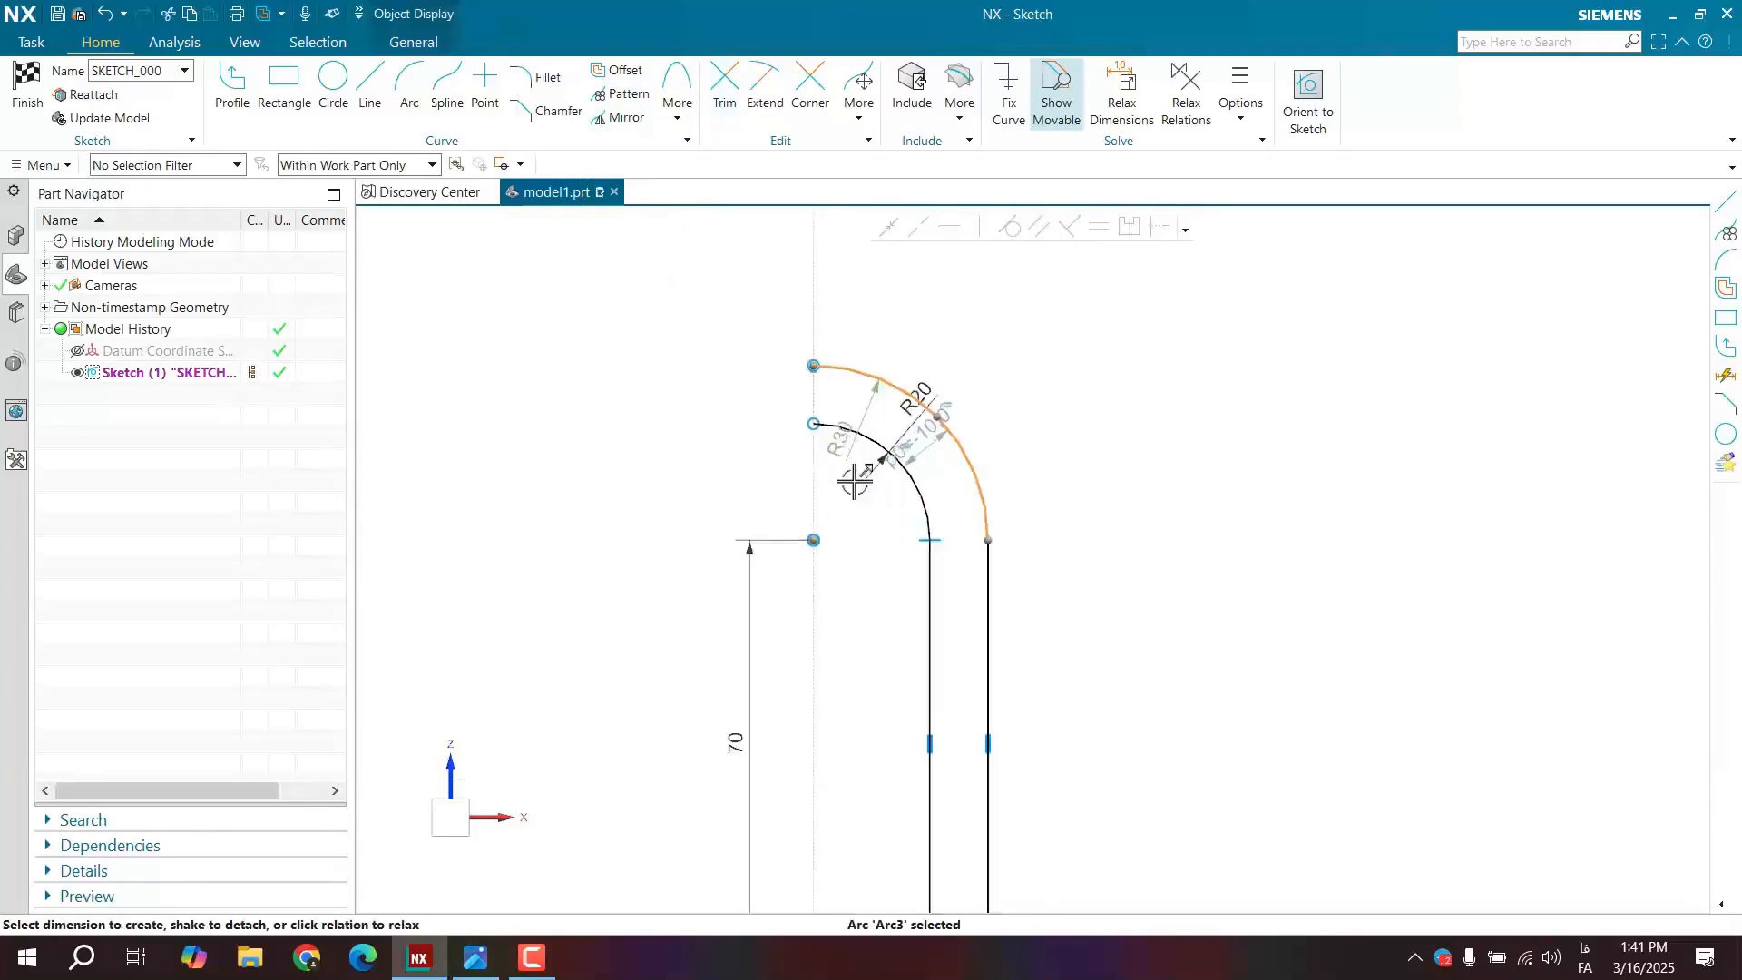
scroll(1138, 415, down, 2)
right_click(999, 339)
click(1100, 317)
scroll(1058, 407, down, 3)
scroll(1217, 553, up, 1)
shift+middle_drag(1148, 507, 1050, 602)
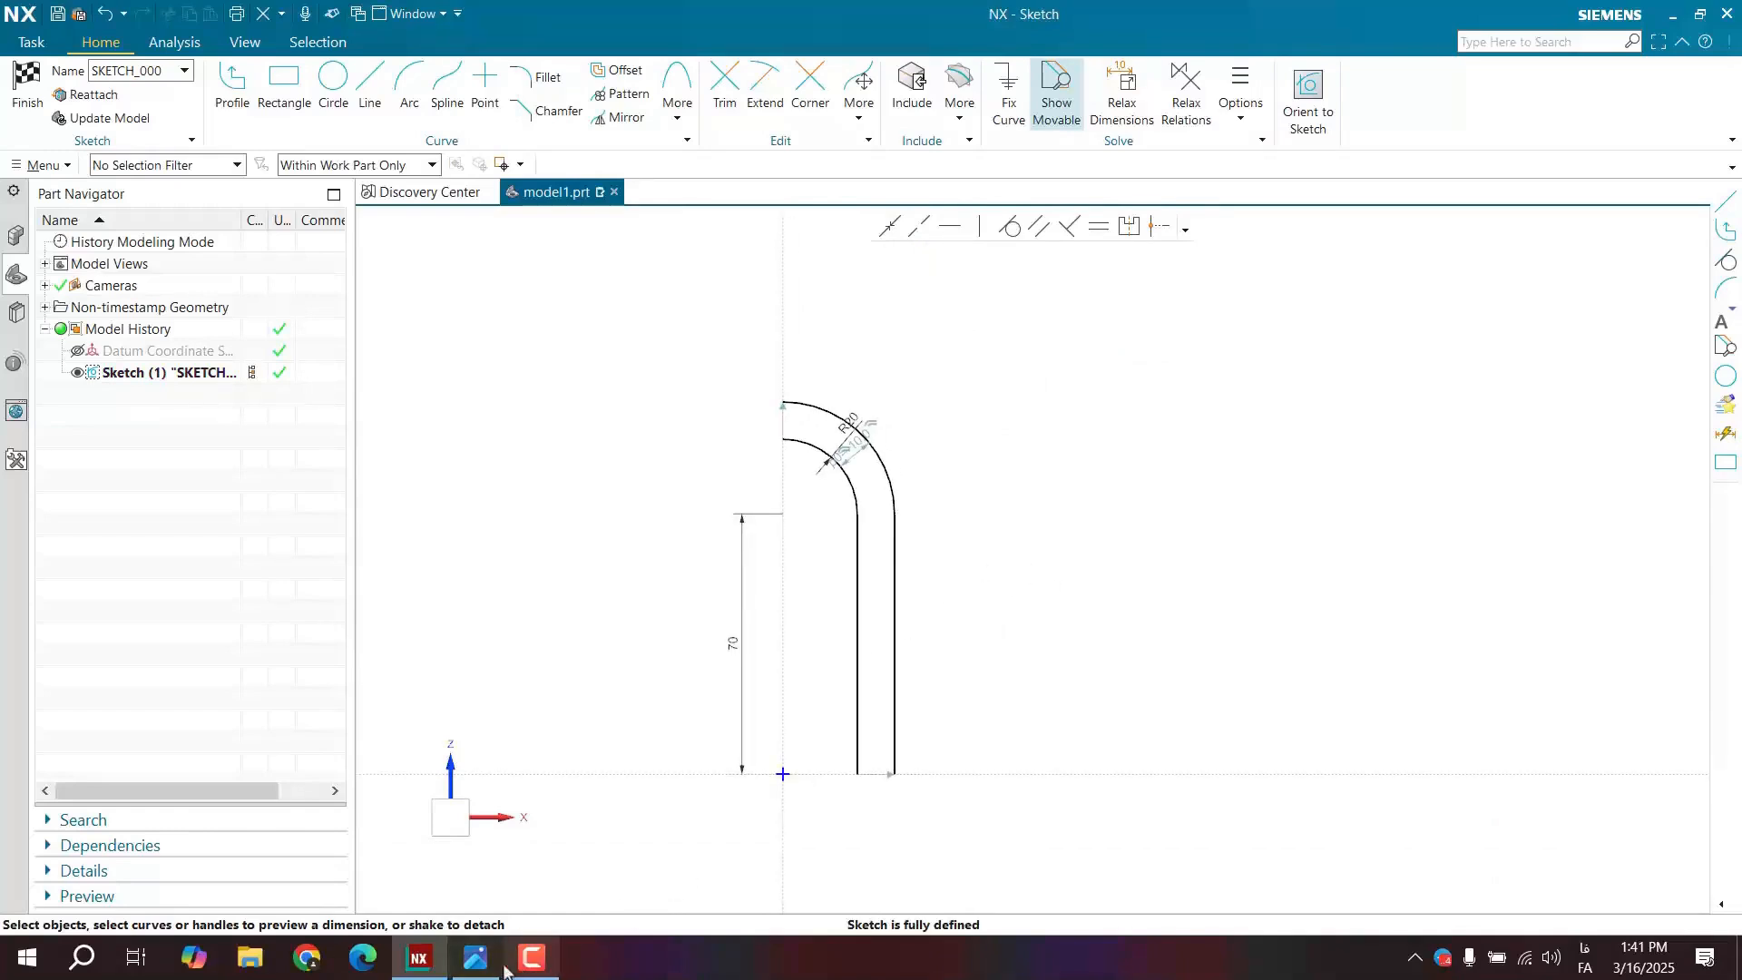
- Check the hole positions in the reference drawing and draw a circle to the right of the slot
click(475, 957)
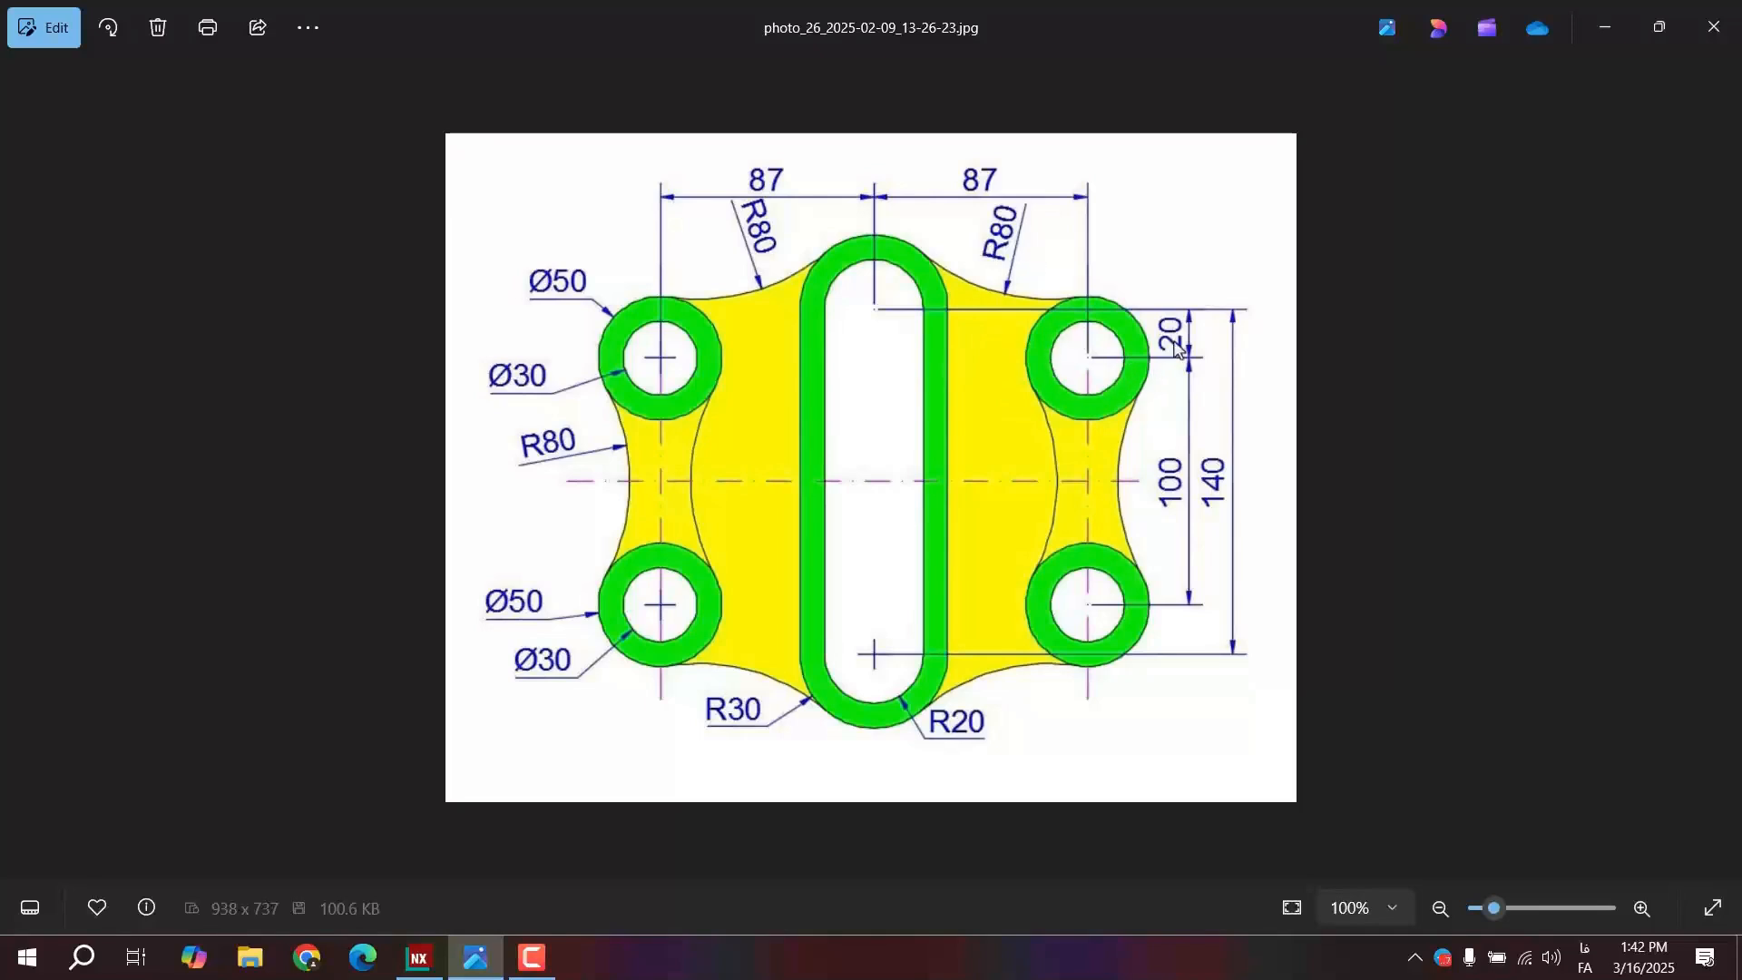
click(1605, 27)
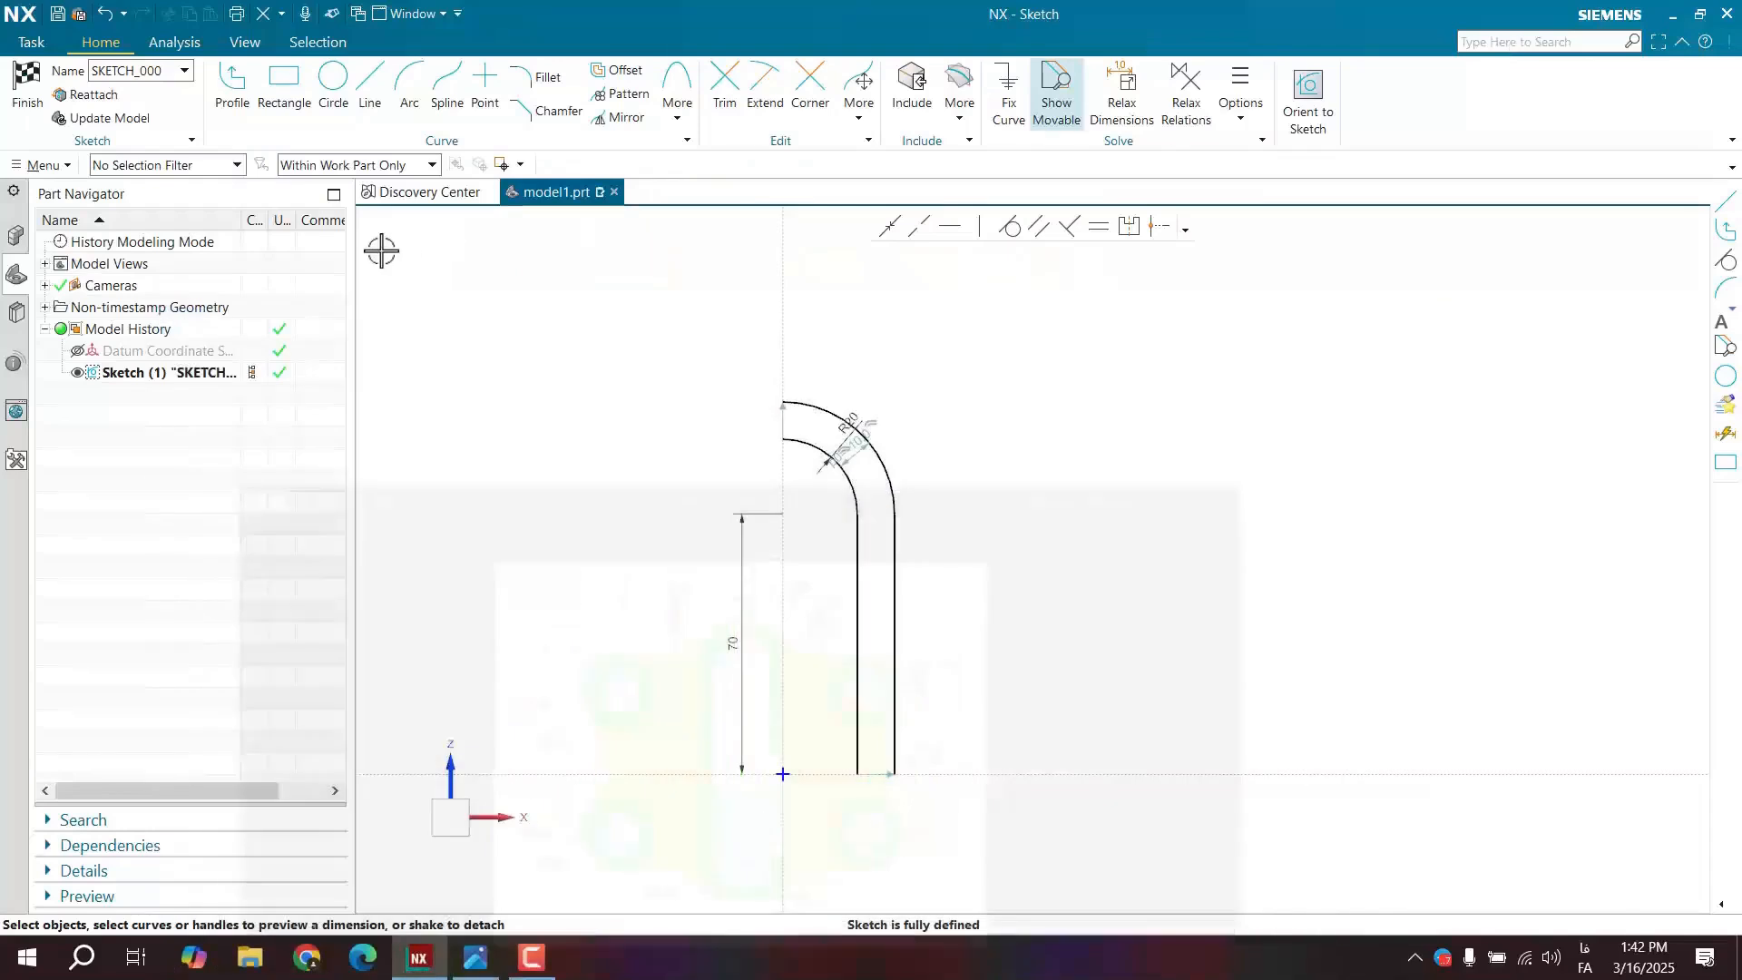
click(333, 84)
click(1141, 547)
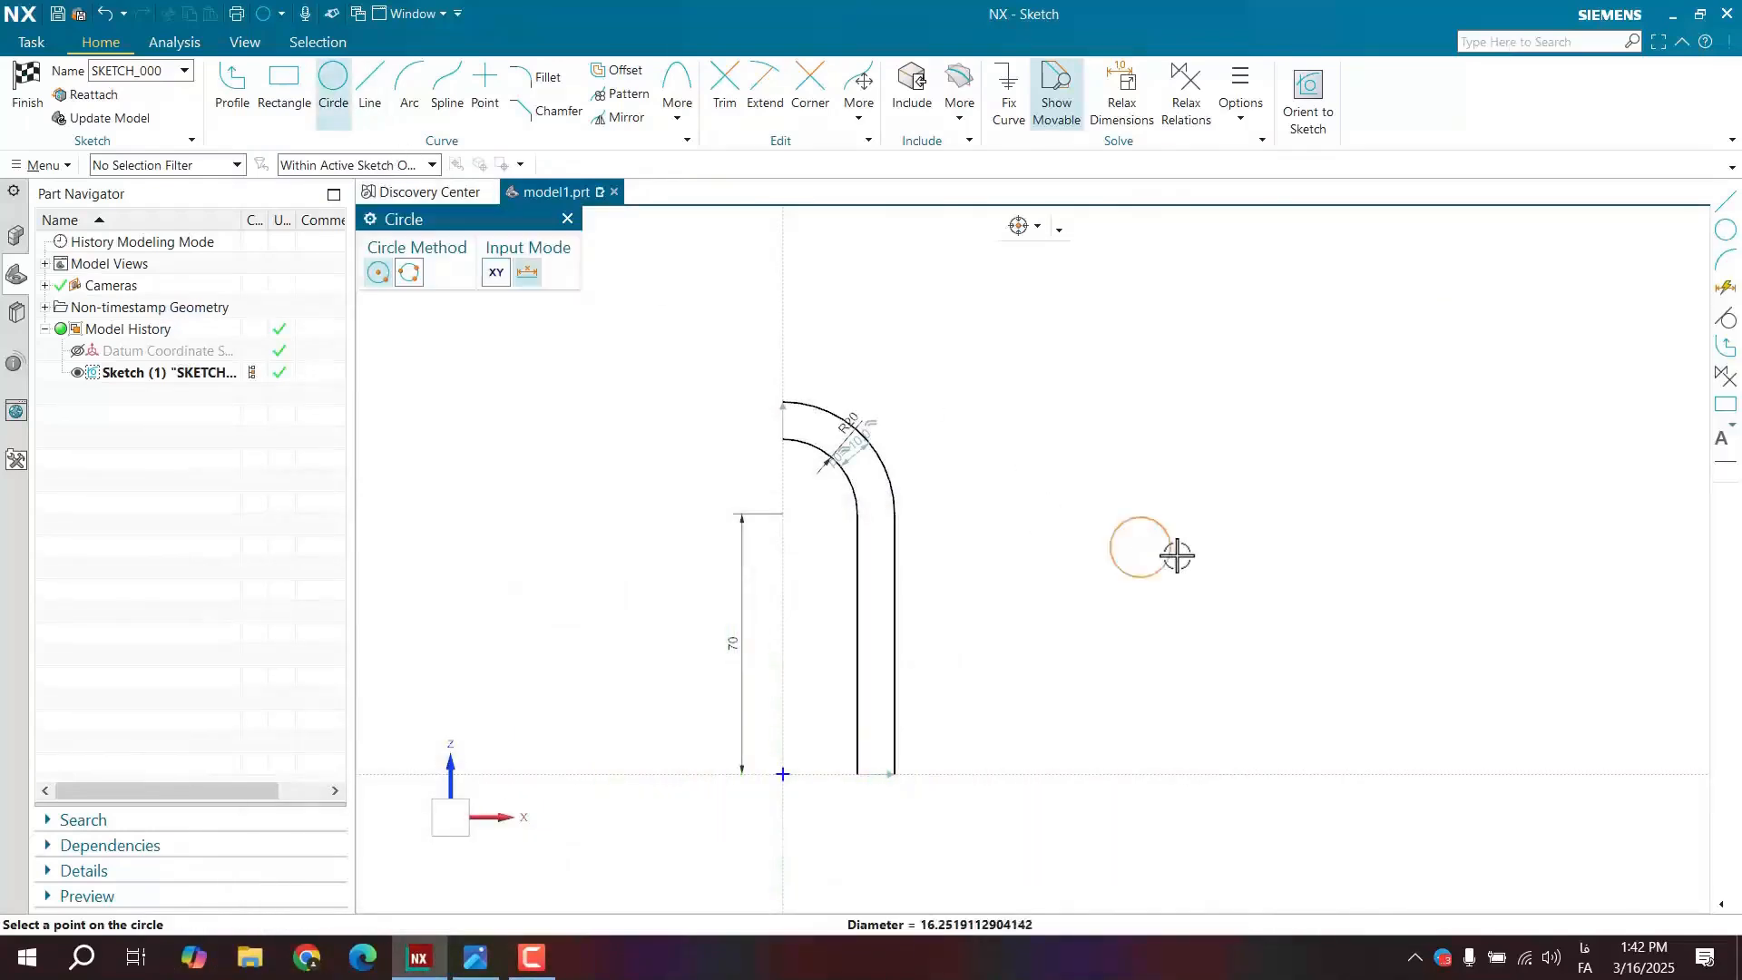
click(1204, 548)
key(Escape)
- Dimension the vertical distance between the circle's centre and the slot arc's centre as 20 mm
click(1141, 547)
click(783, 513)
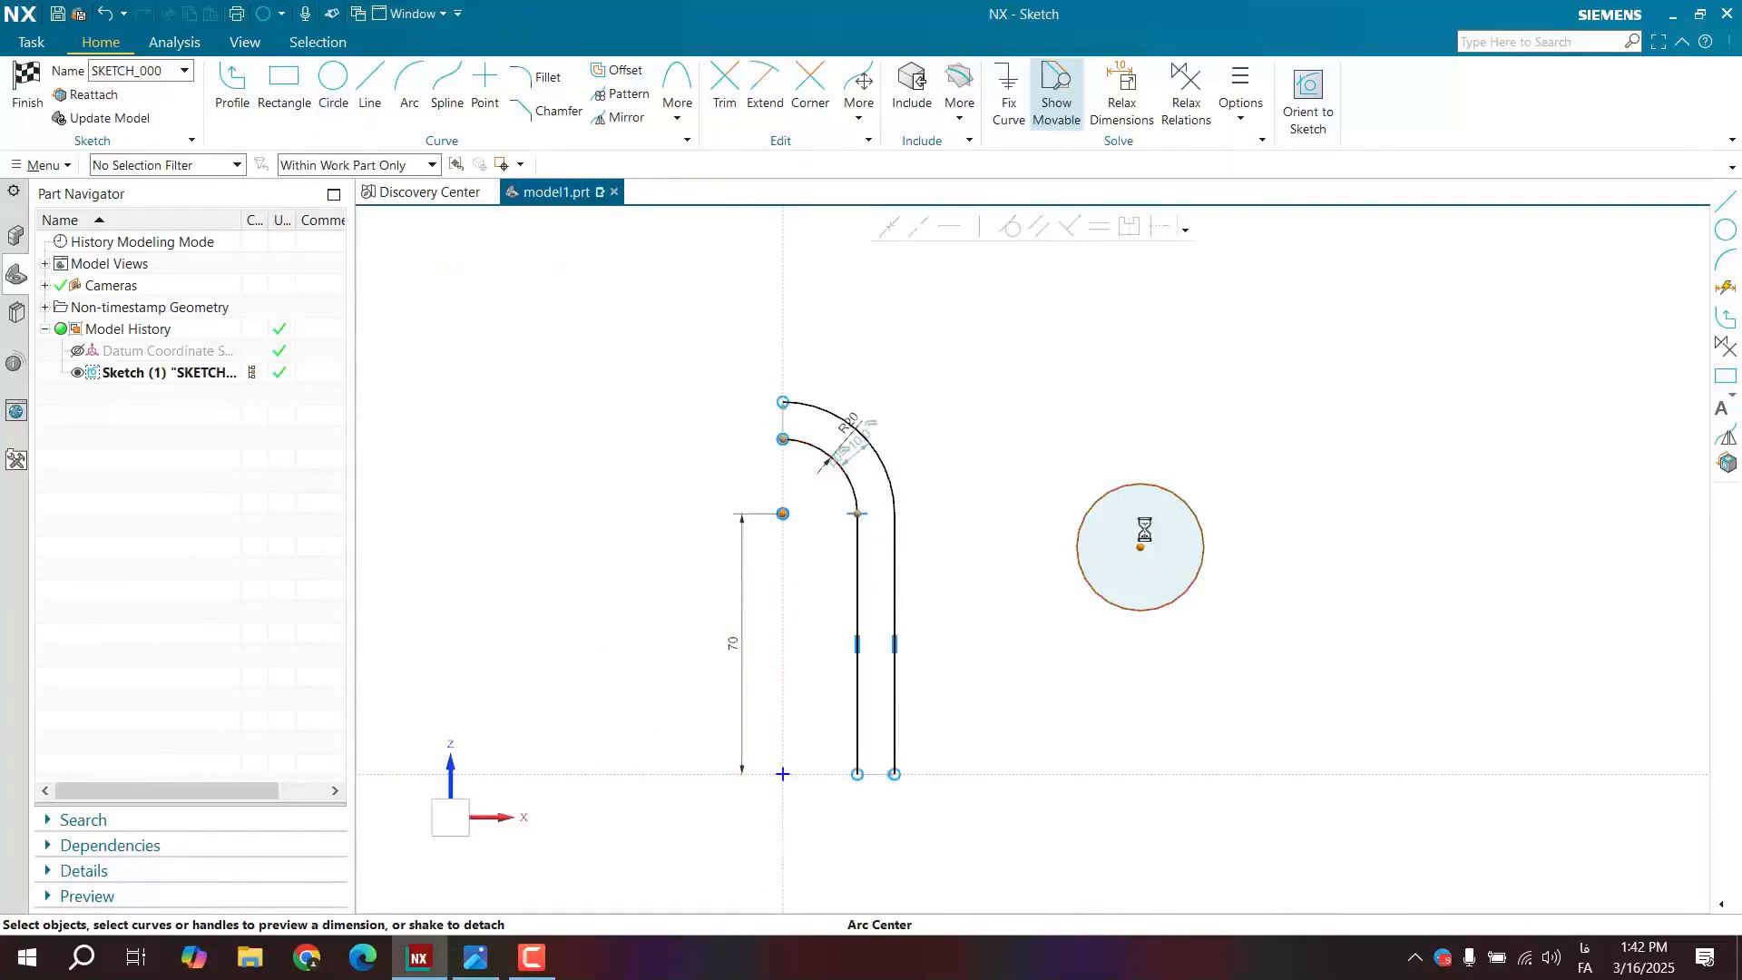
click(769, 543)
drag(770, 557, 765, 598)
middle_click(754, 583)
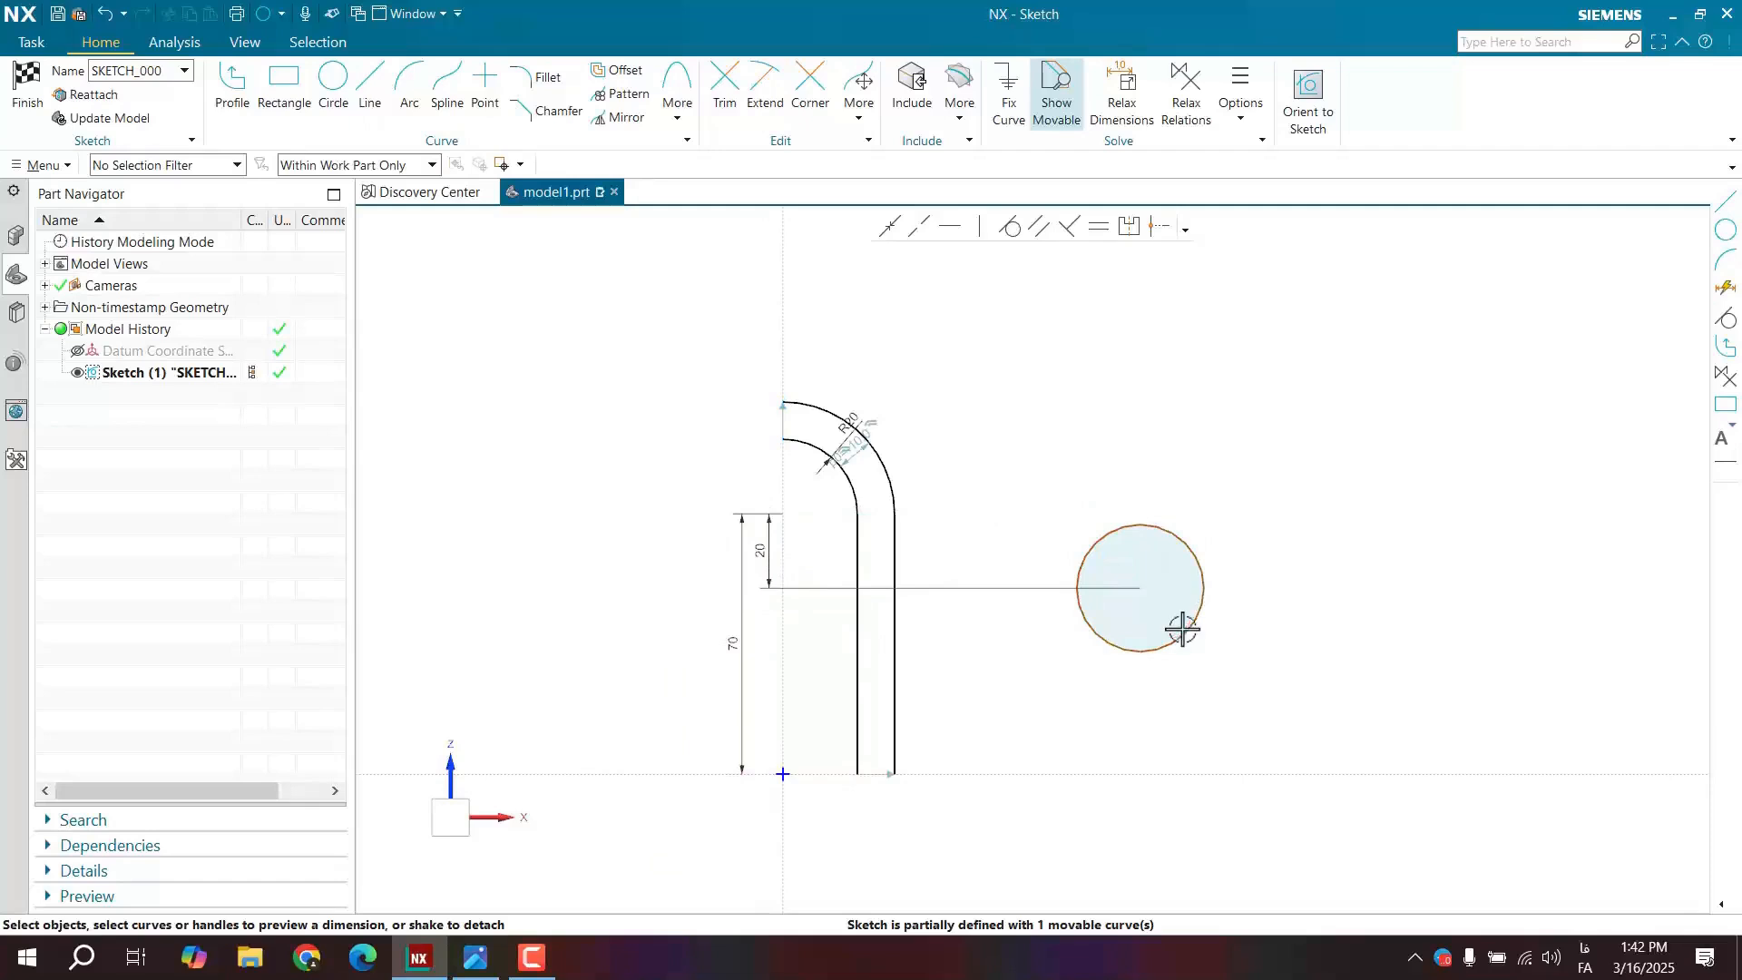
- Dimension the horizontal distance between the circle's centre and the slot arc's centre as 87 mm
click(1141, 588)
click(783, 513)
click(943, 322)
drag(1145, 338, 1120, 343)
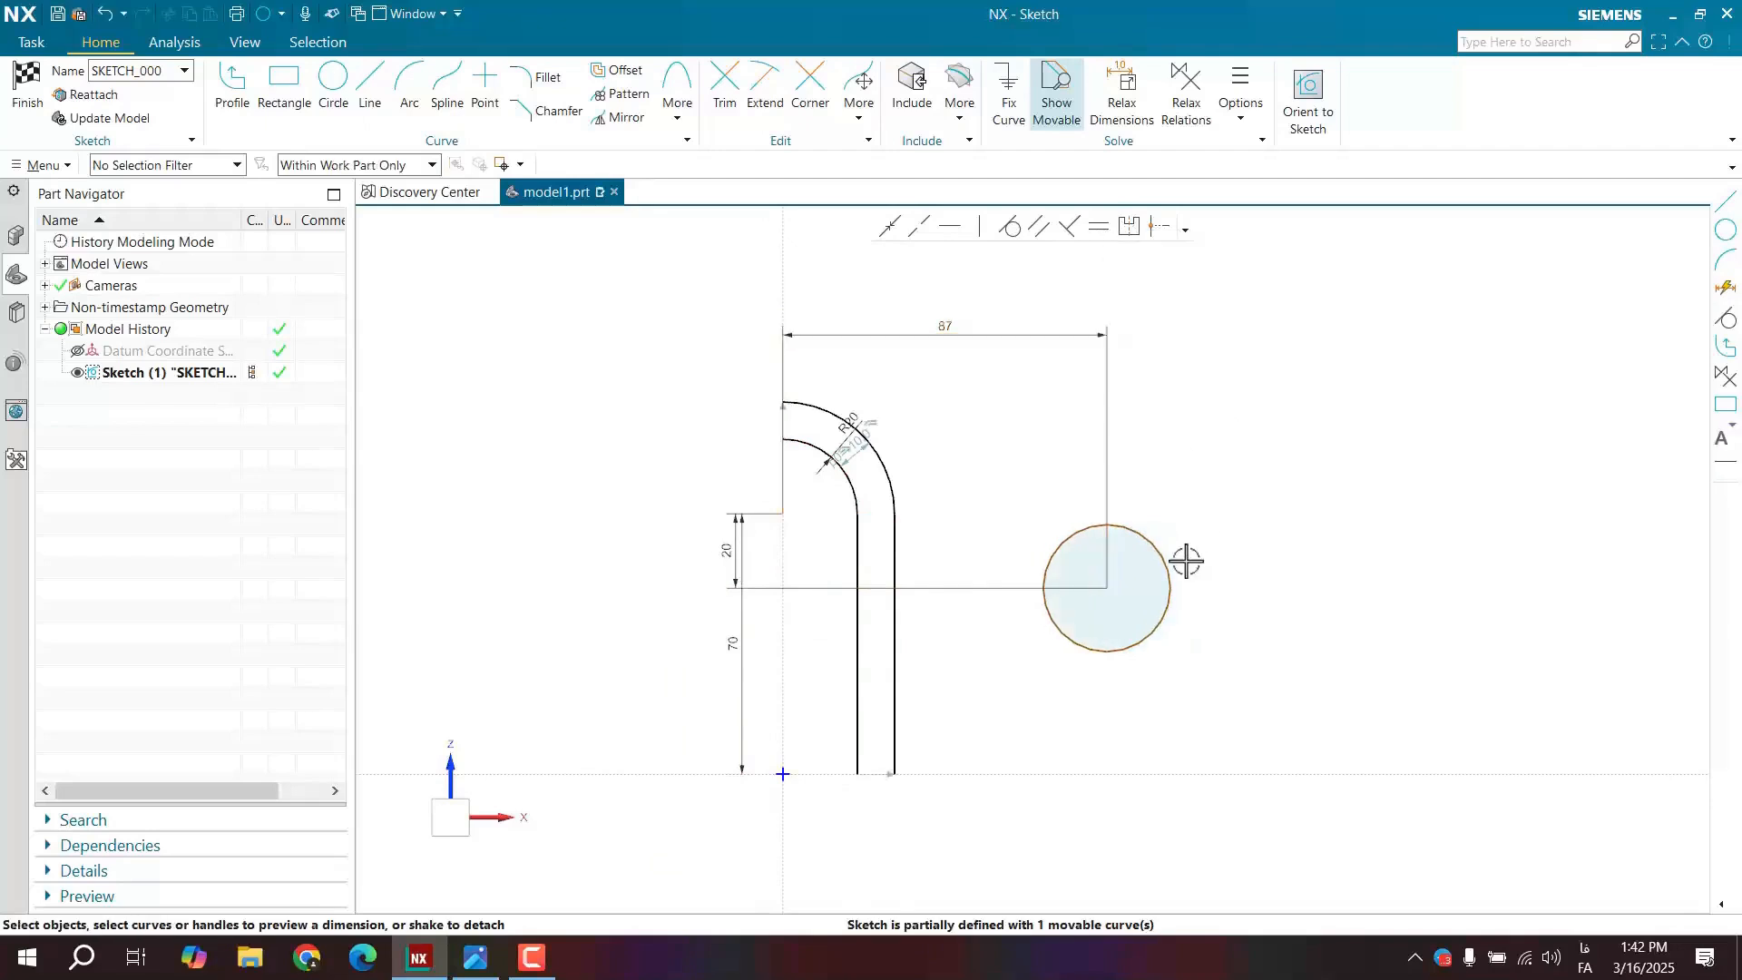
- Check the hole diameter in the reference drawing and set the circle's diameter to 30 mm
click(477, 959)
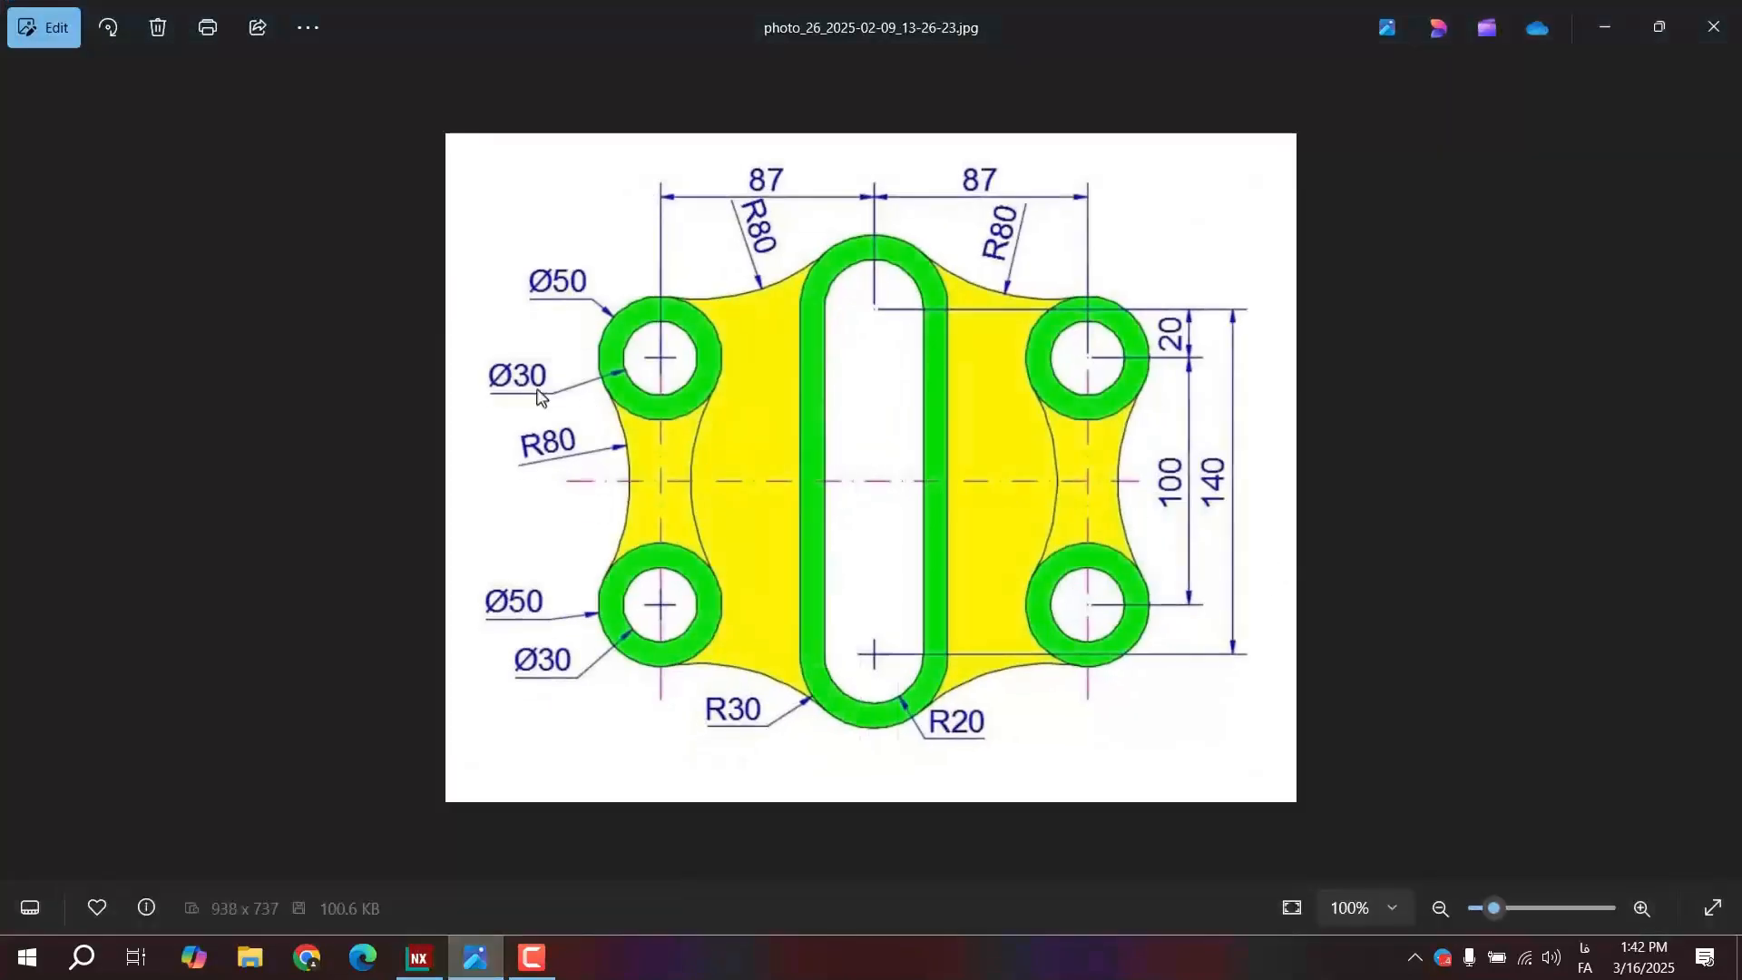
key(alt+Tab)
click(1161, 546)
click(1205, 544)
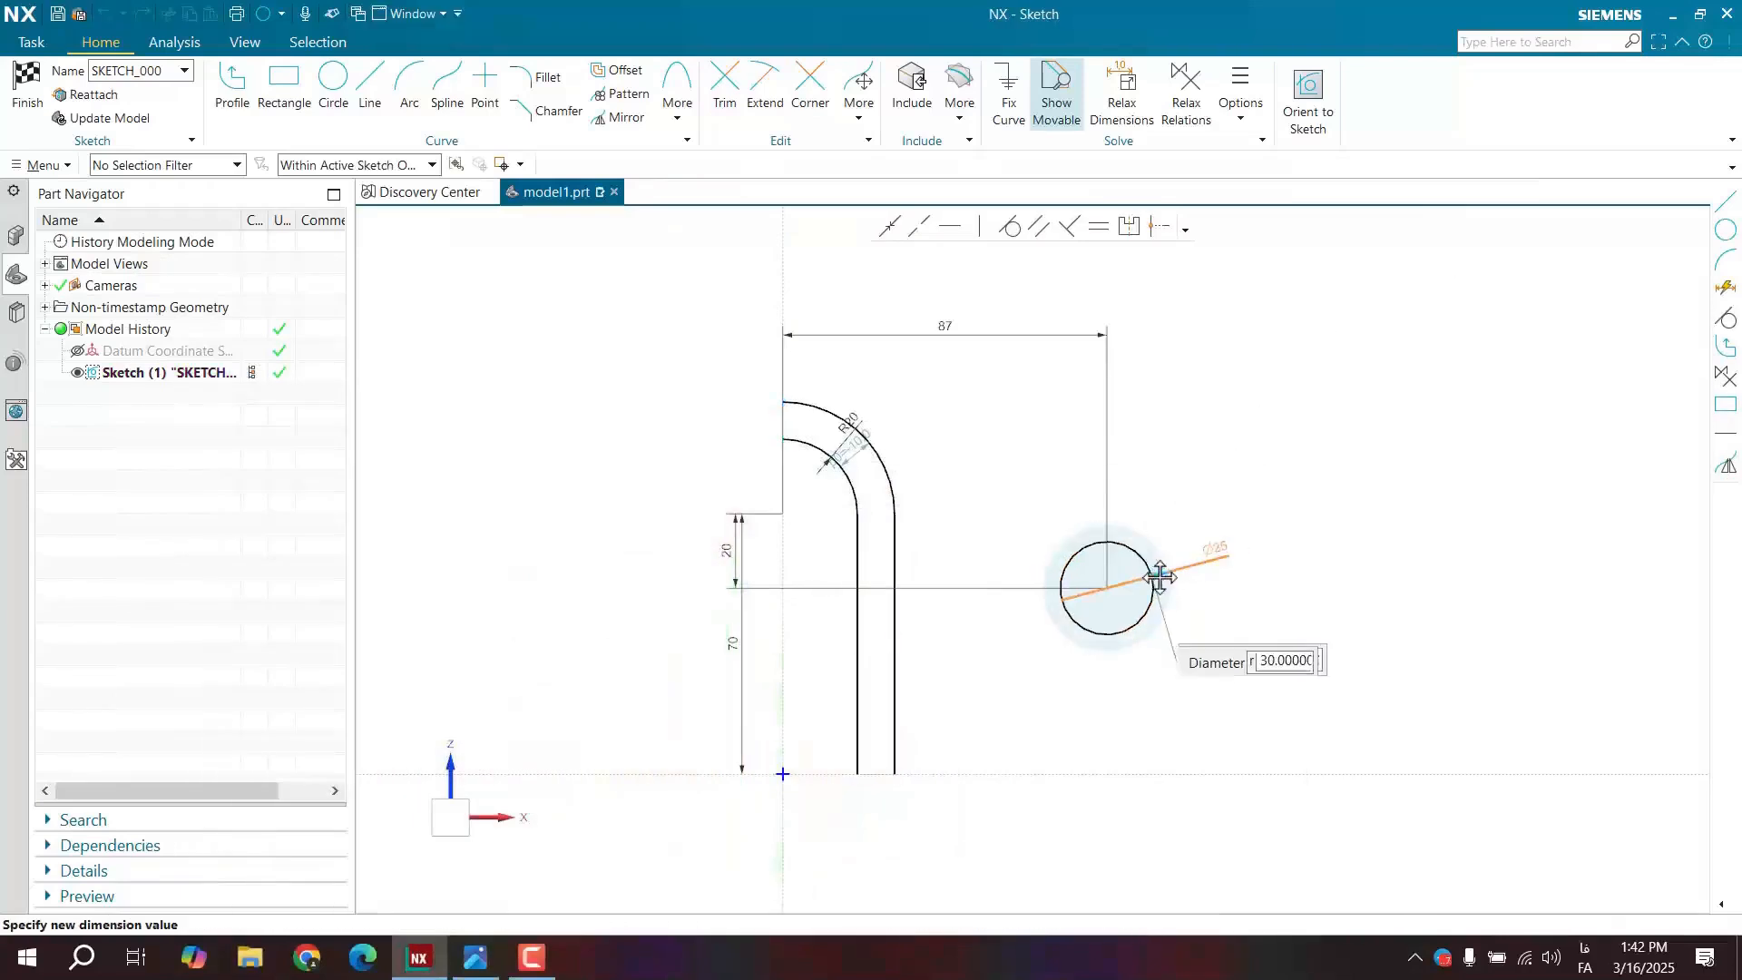
text(30)
key(Return)
- Draw a larger circle about 50 mm in diameter, concentric with the 30 mm circle
shift+middle_drag(693, 318, 583, 241)
click(333, 79)
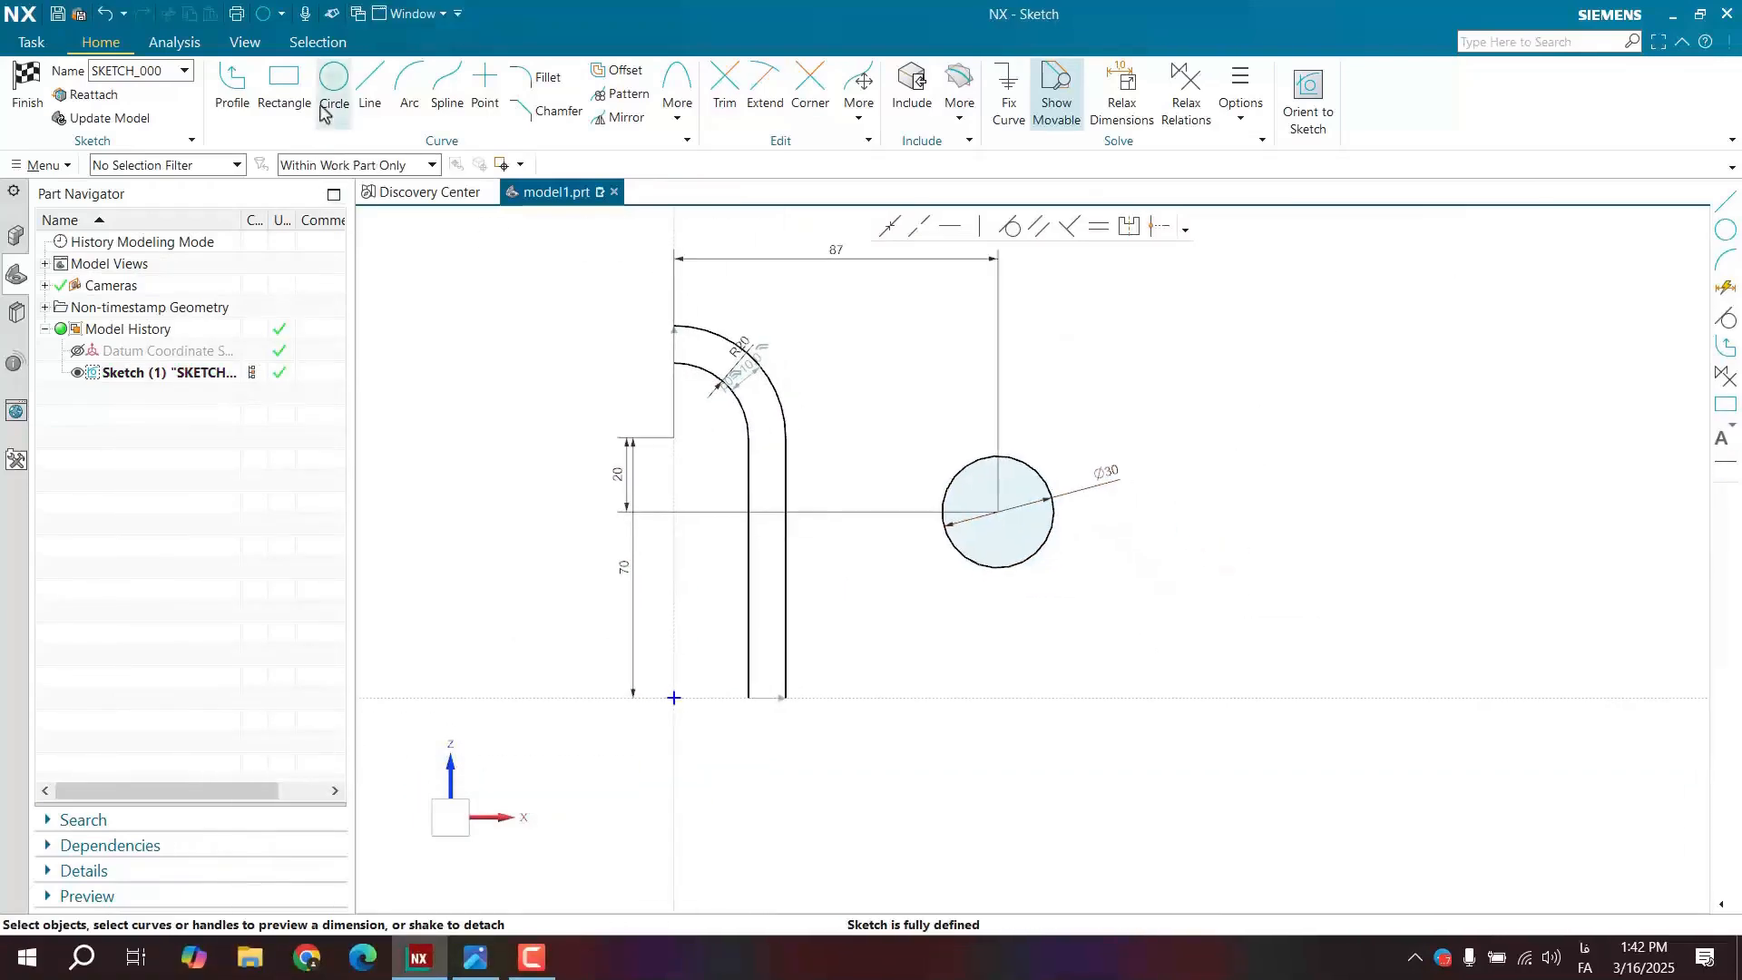
click(998, 512)
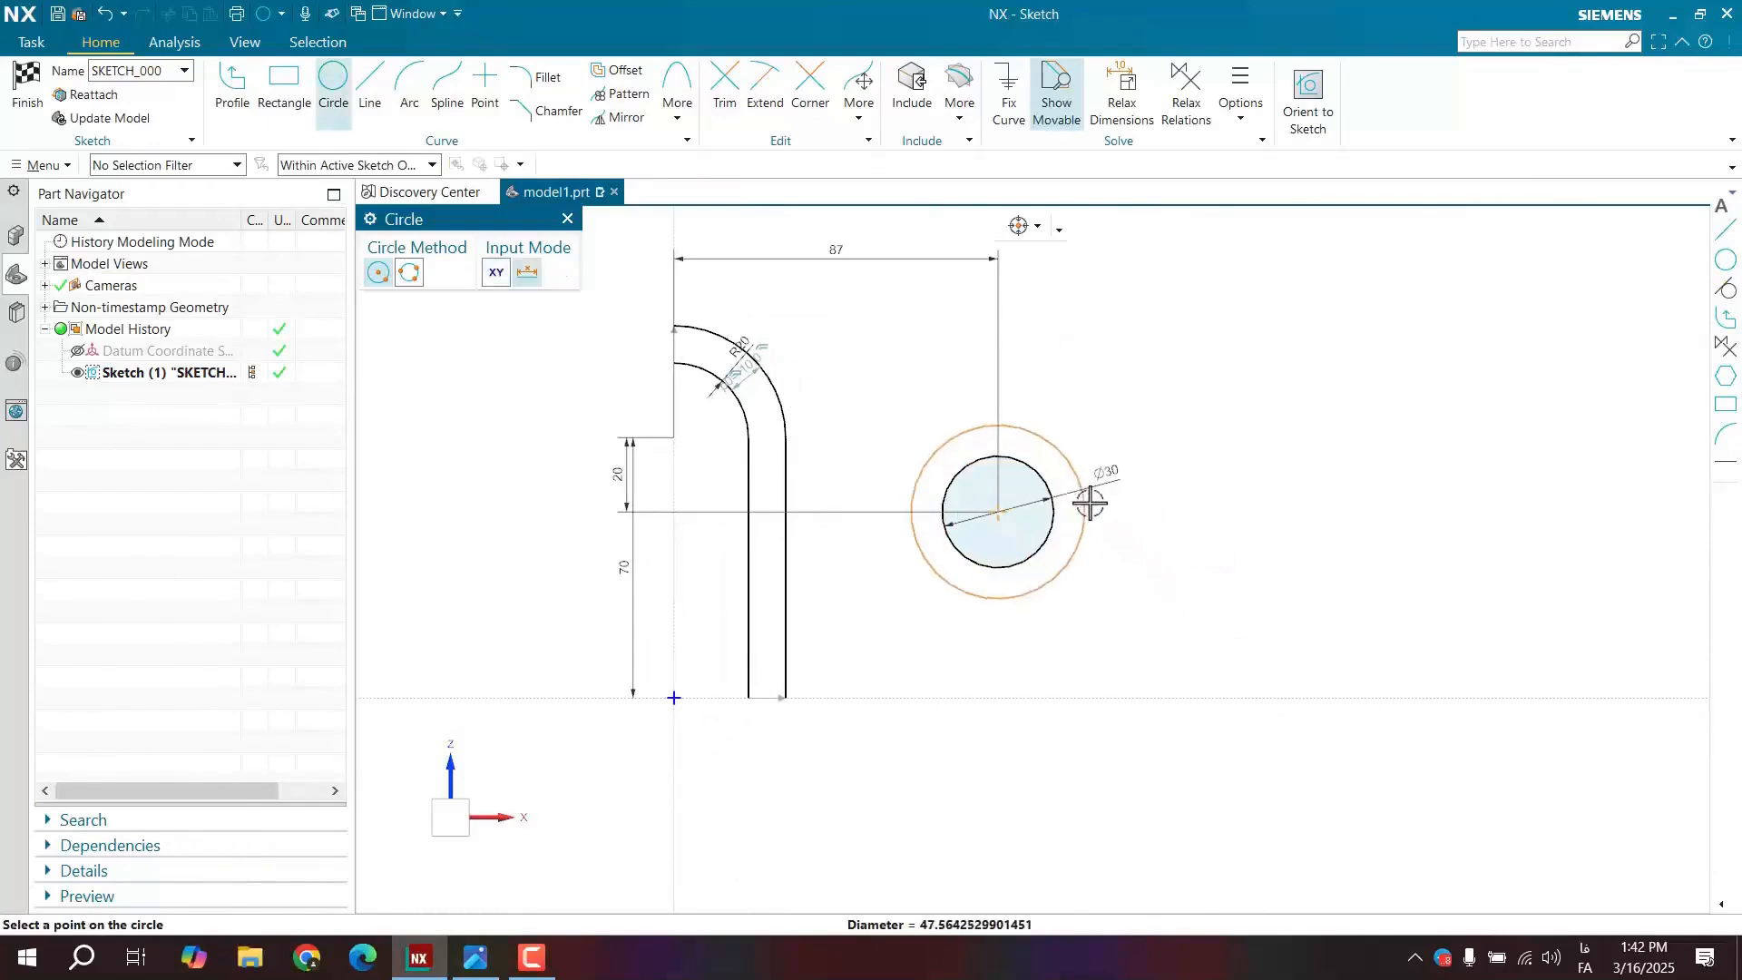
click(1089, 492)
key(Escape)
- Check the outer boss diameter in the reference drawing and dimension the larger circle with a 50 mm diameter
click(1049, 444)
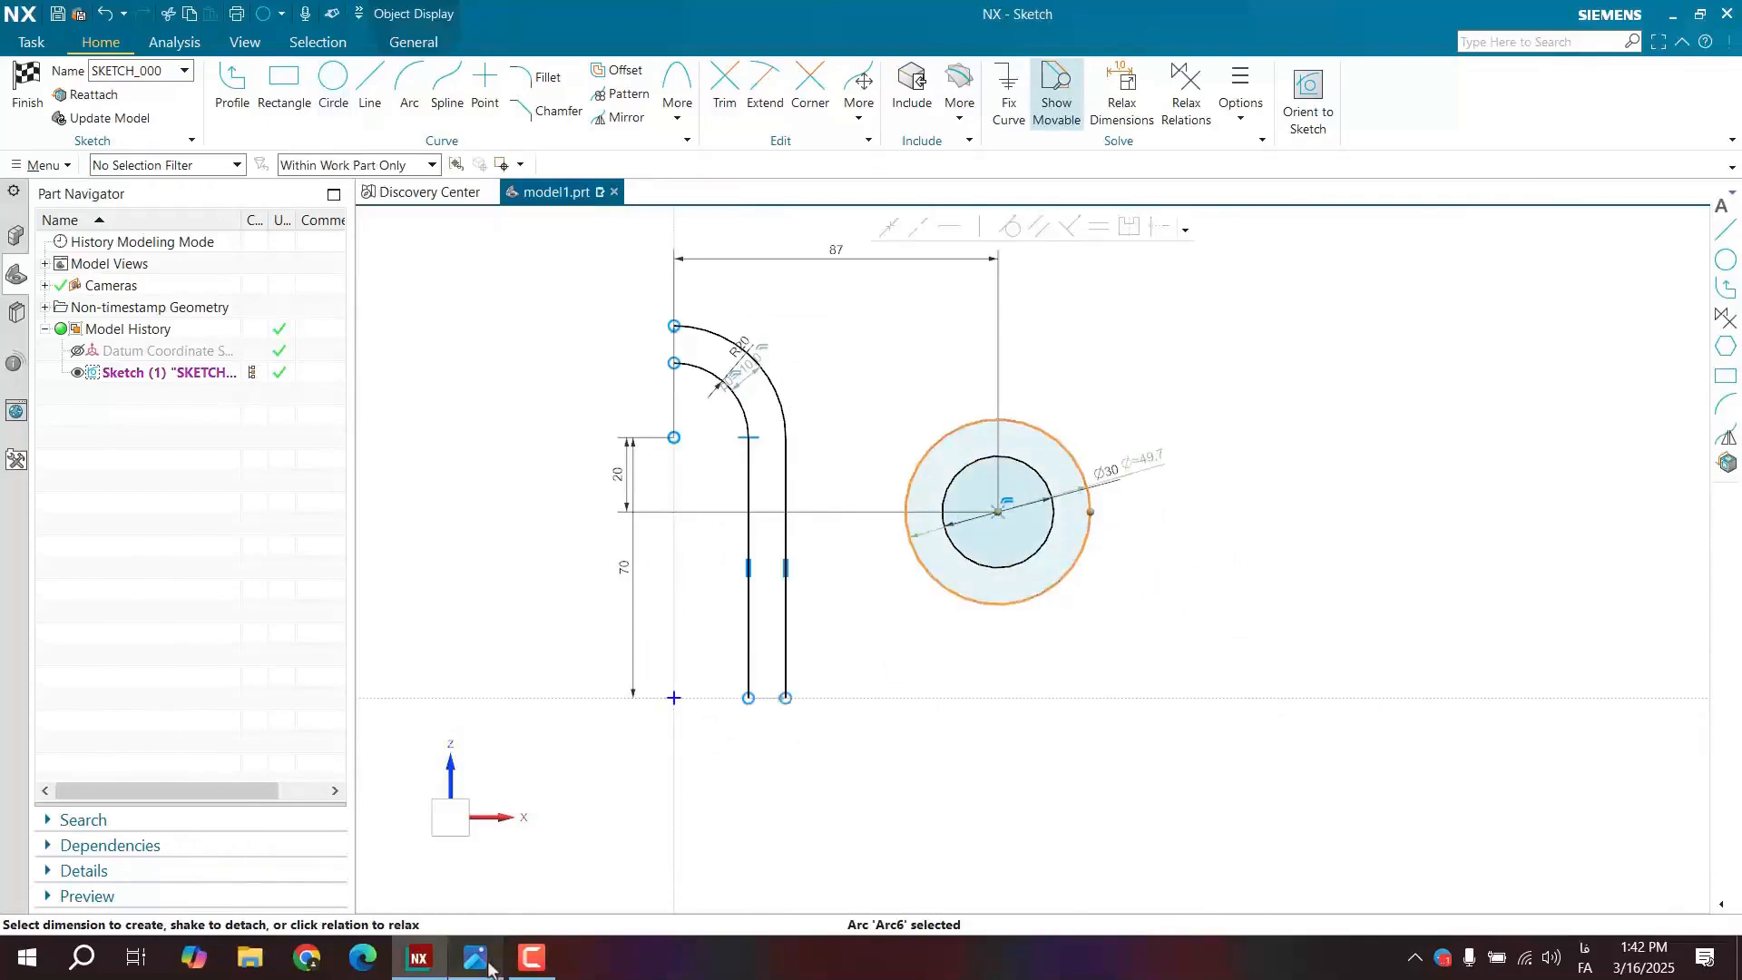
click(475, 957)
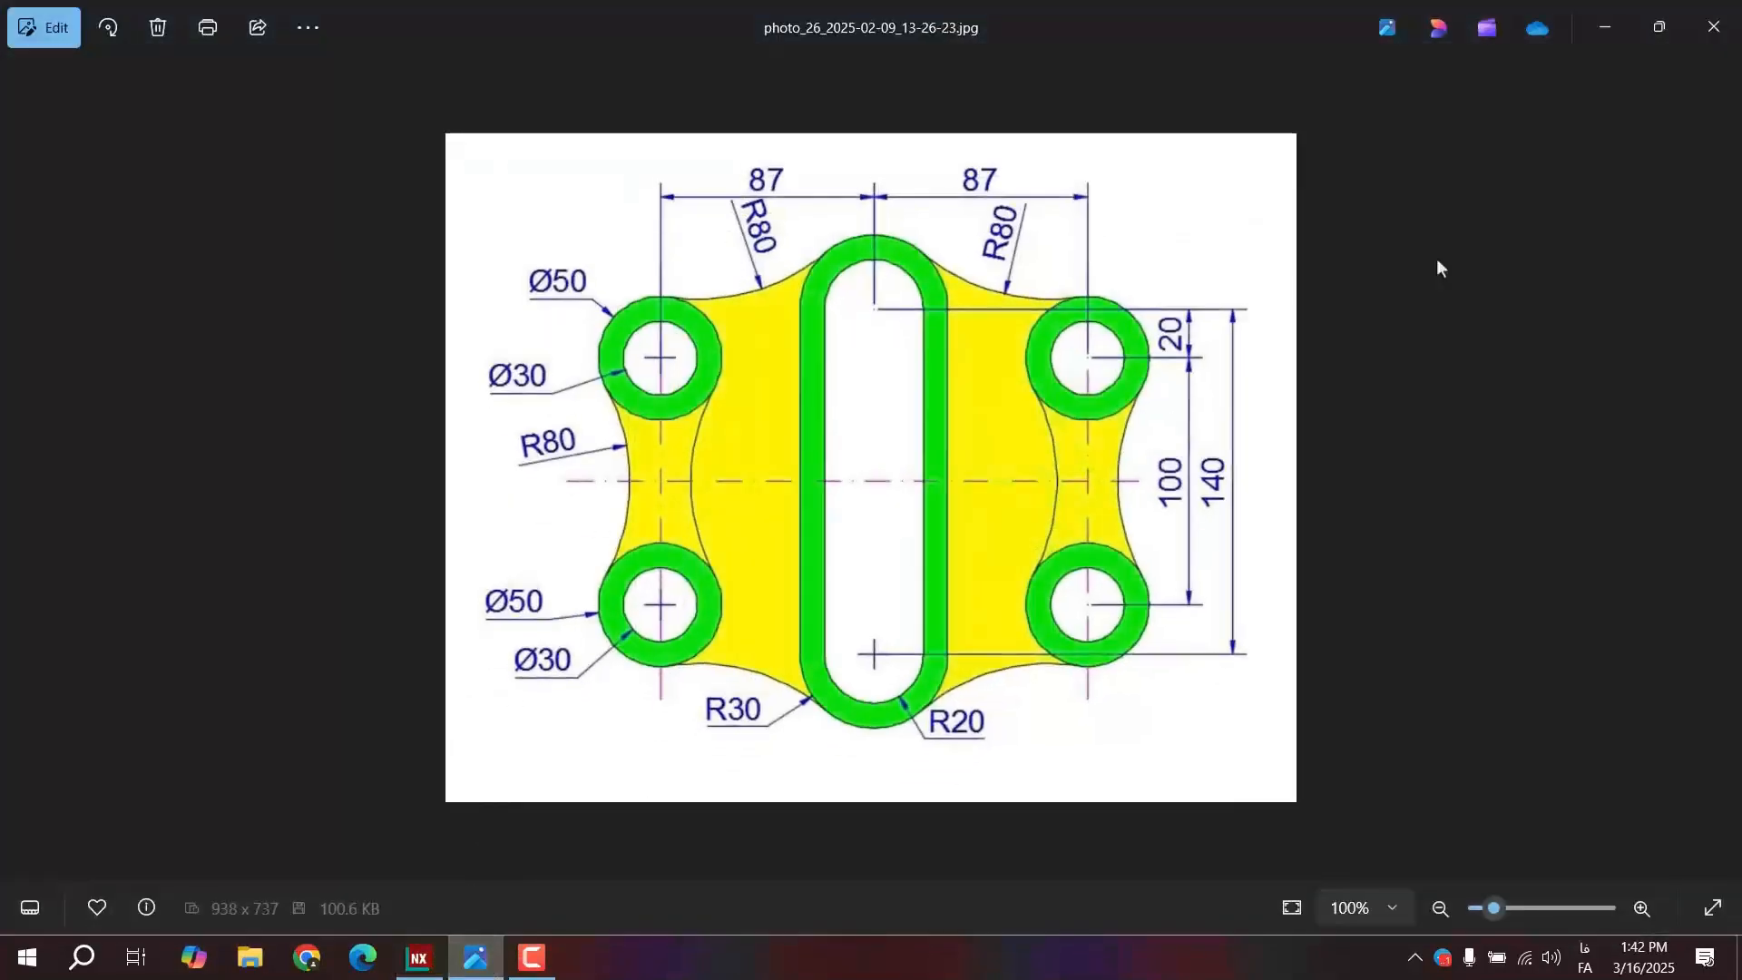
click(1621, 33)
click(1158, 469)
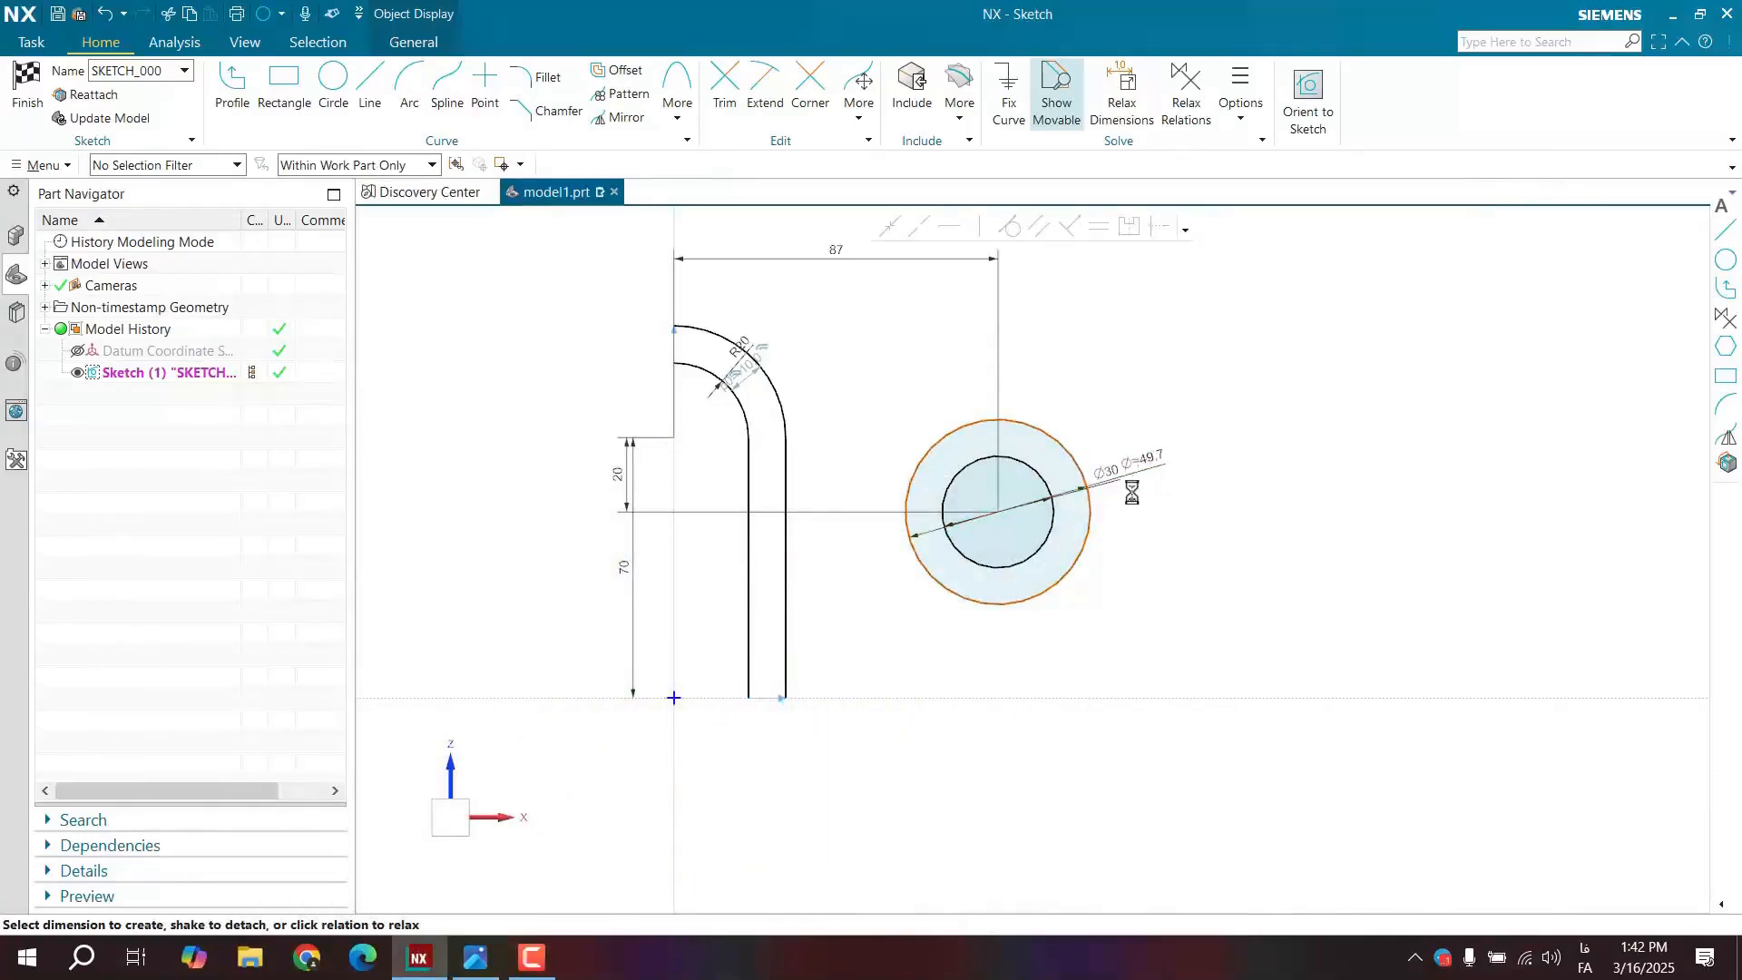
key(Return)
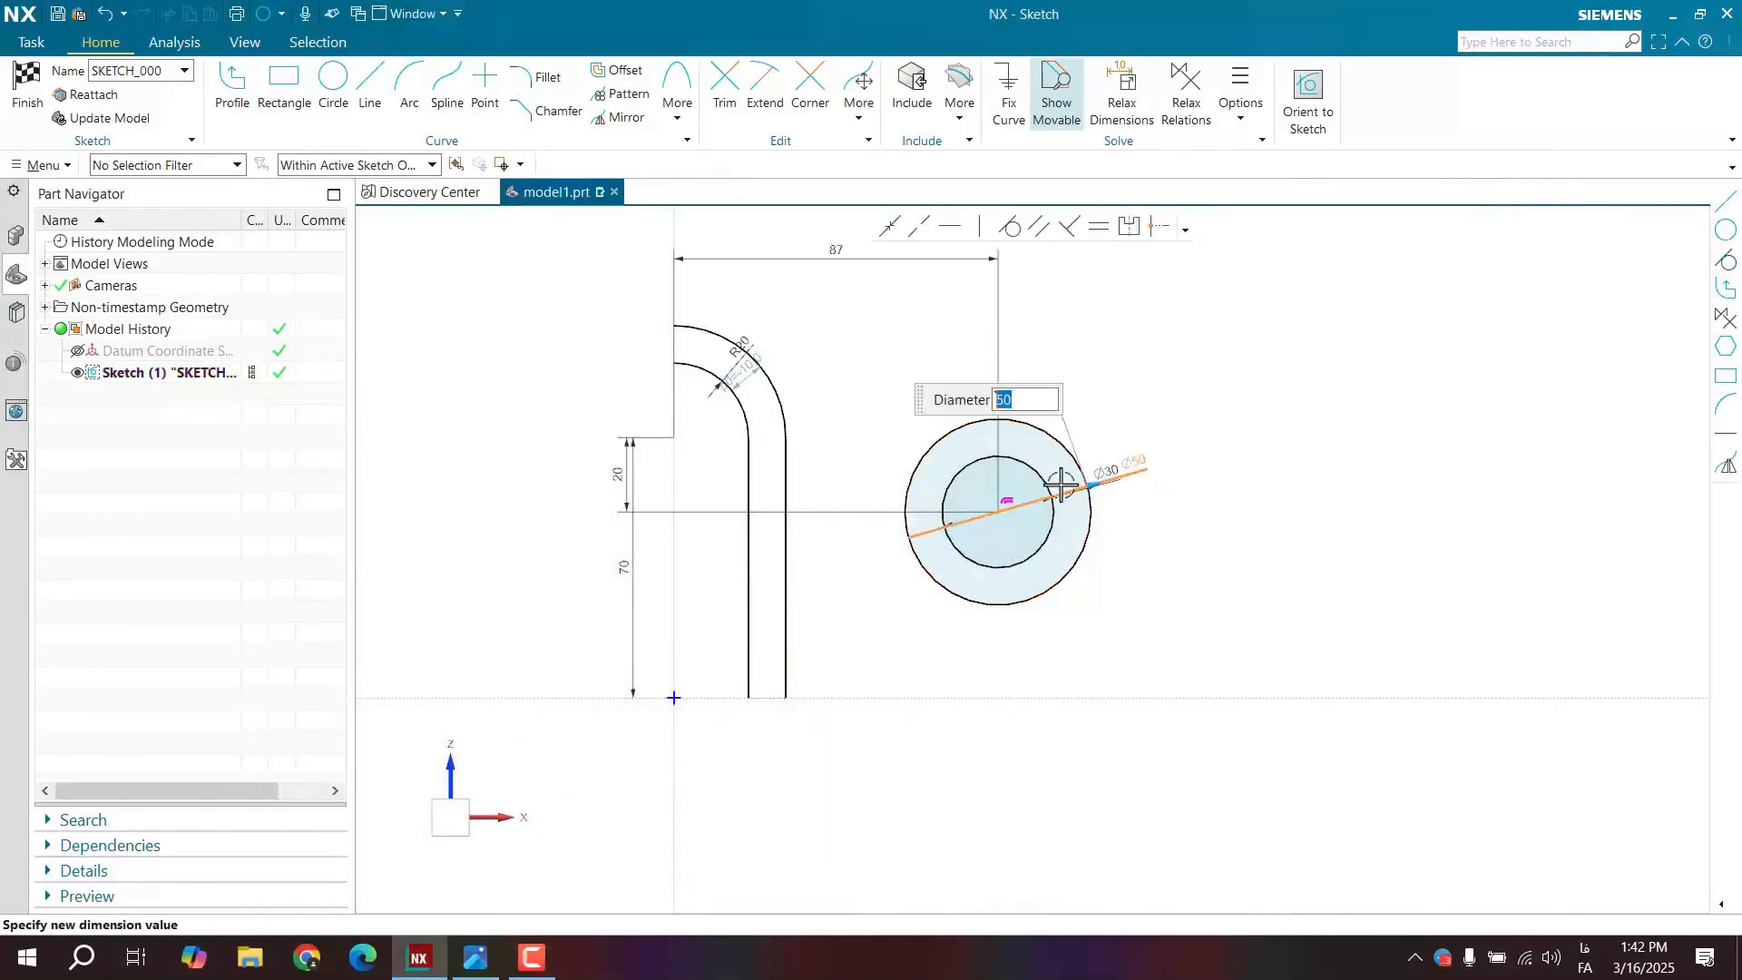
click(1284, 563)
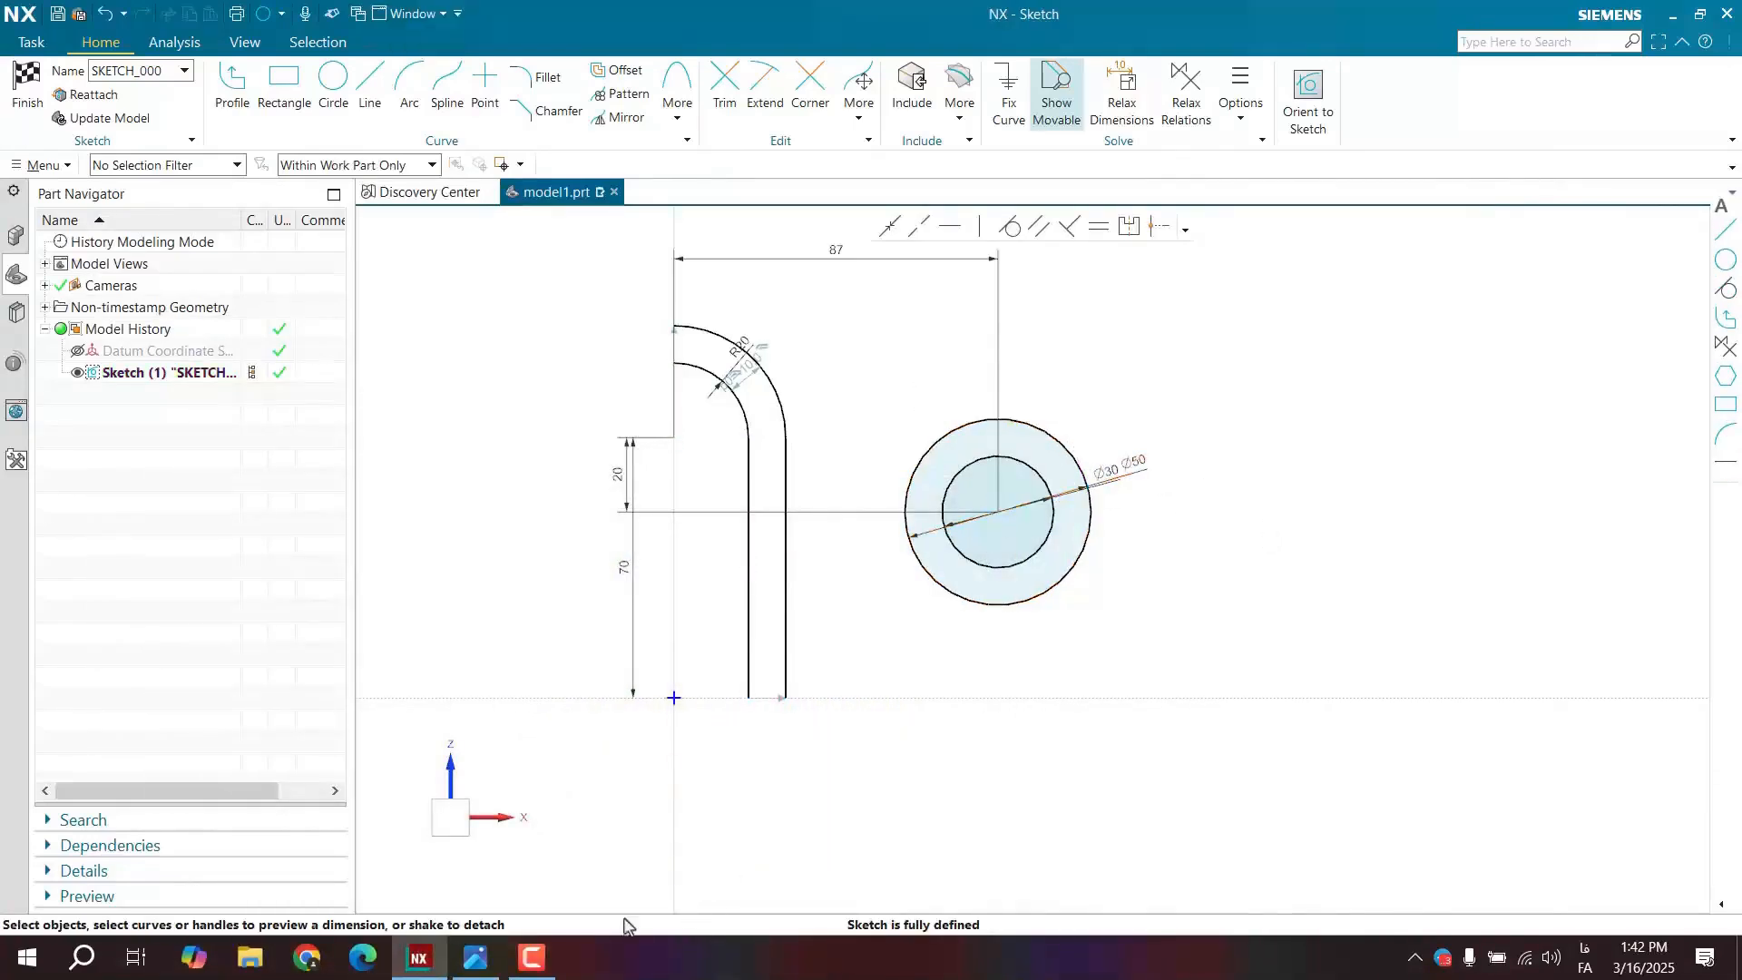
- Check the reference drawing and draw a three-point arc from the slot's outer arc to the 50 mm circle
click(501, 957)
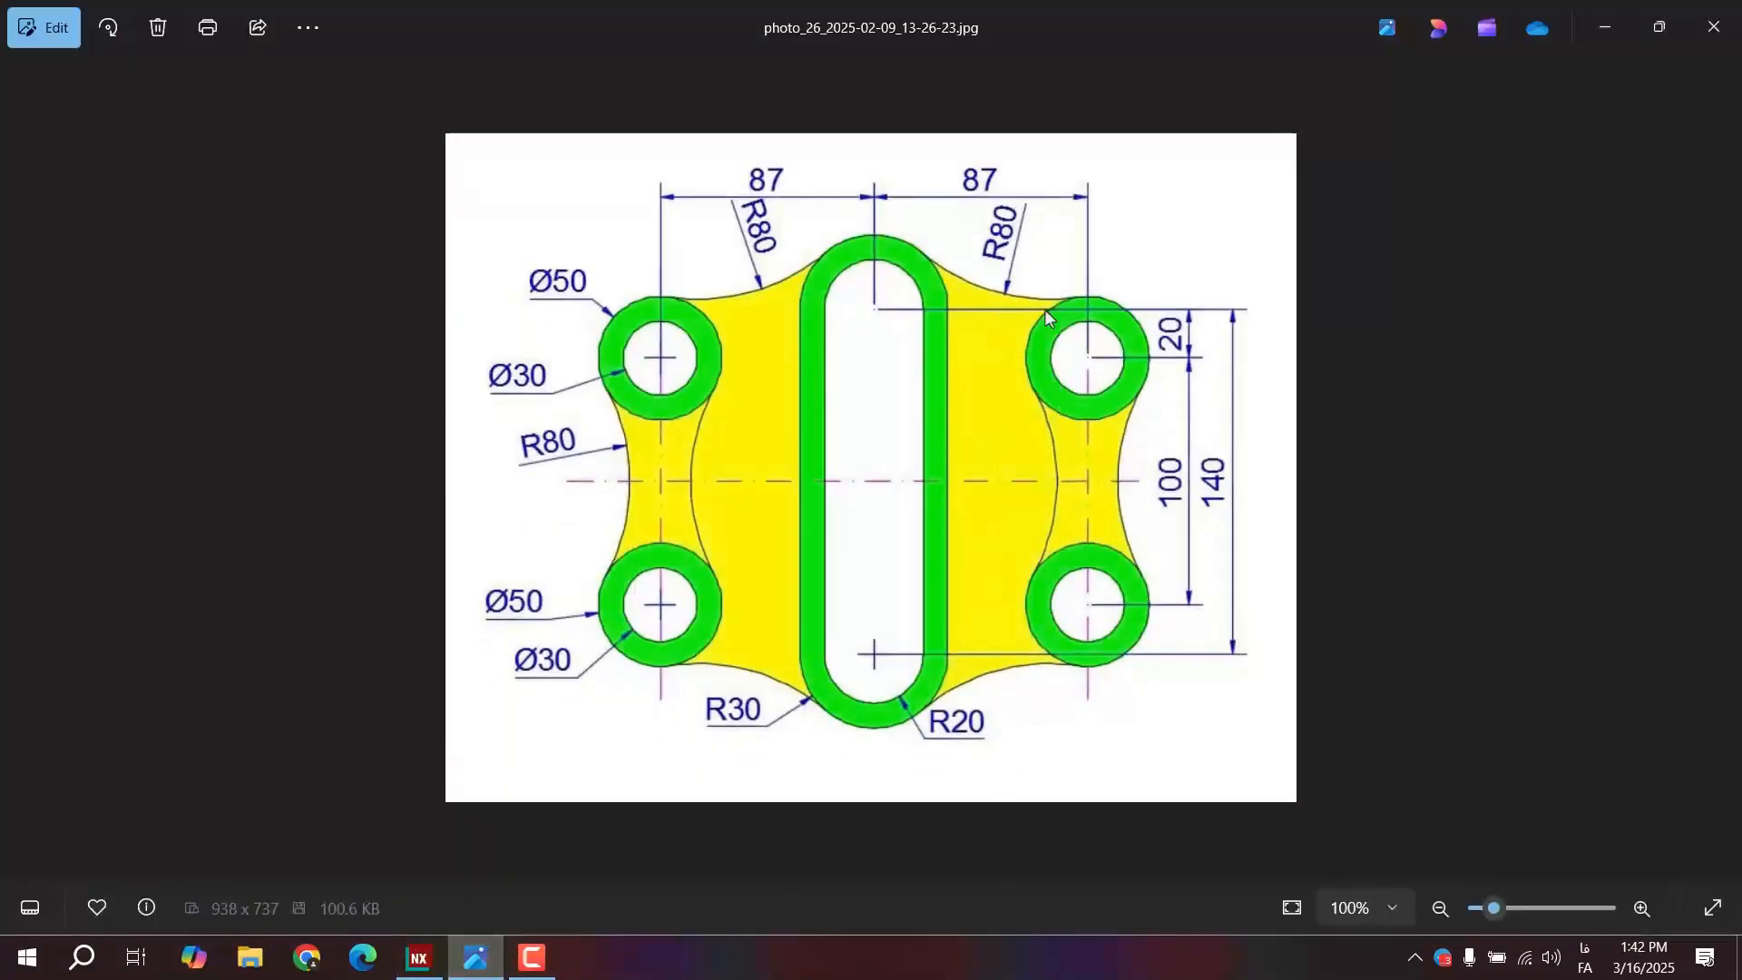
click(1589, 40)
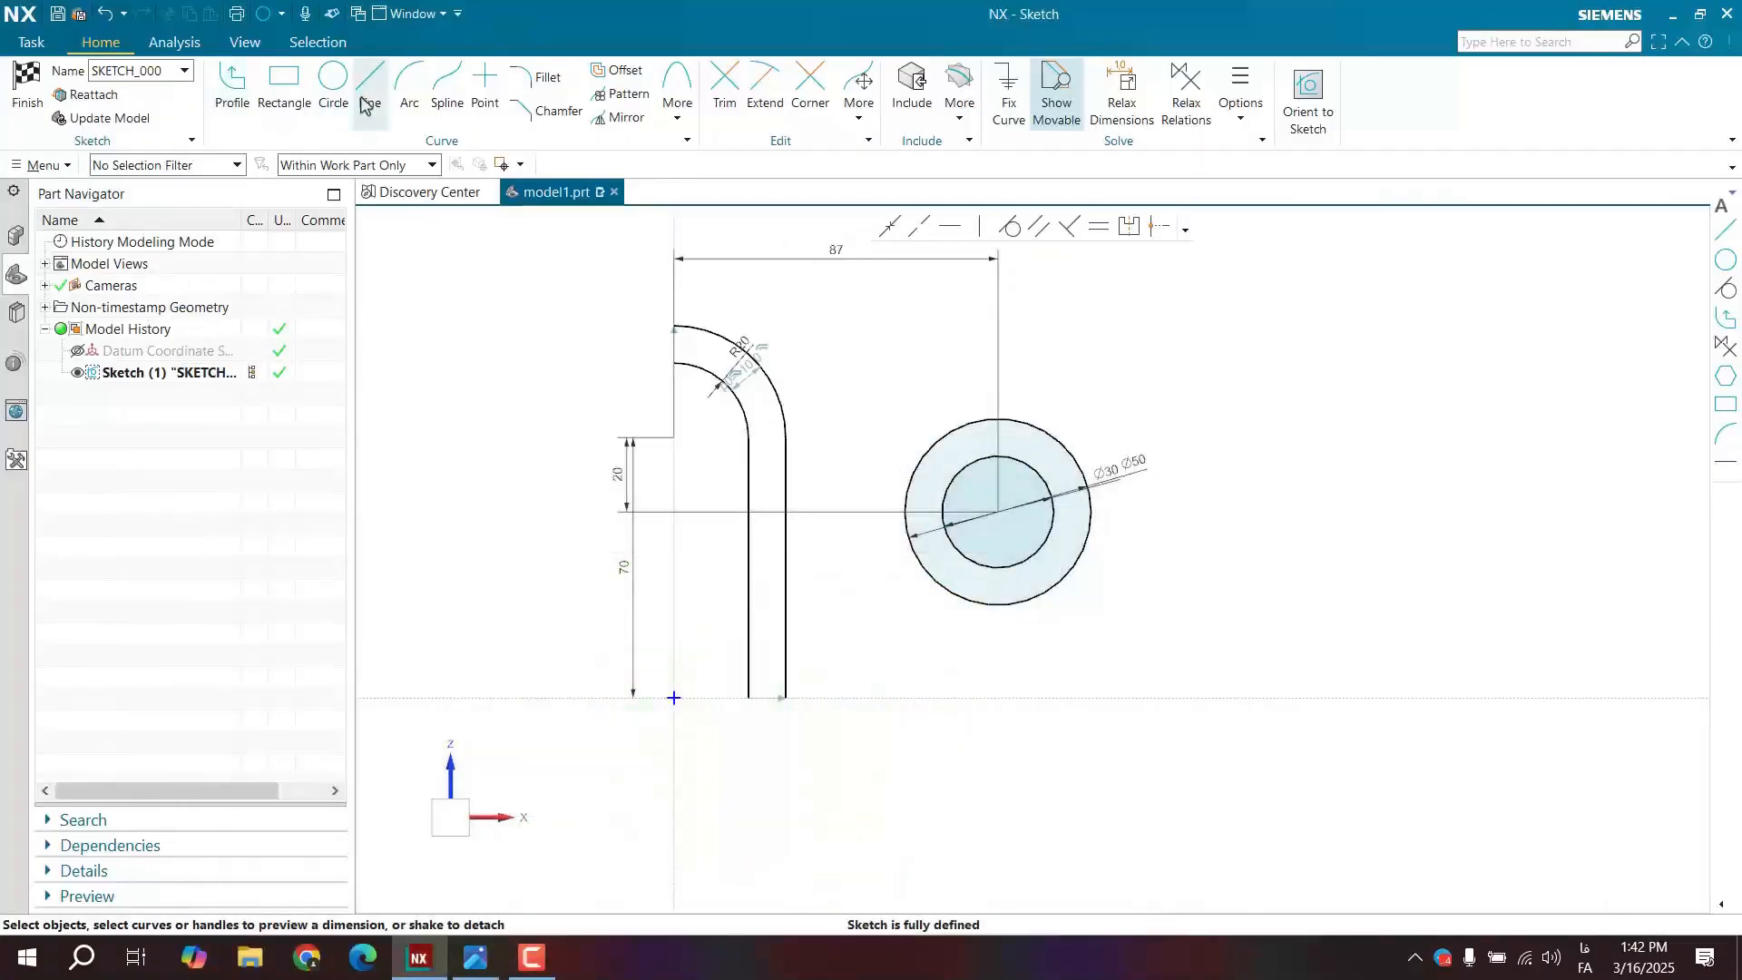
click(409, 95)
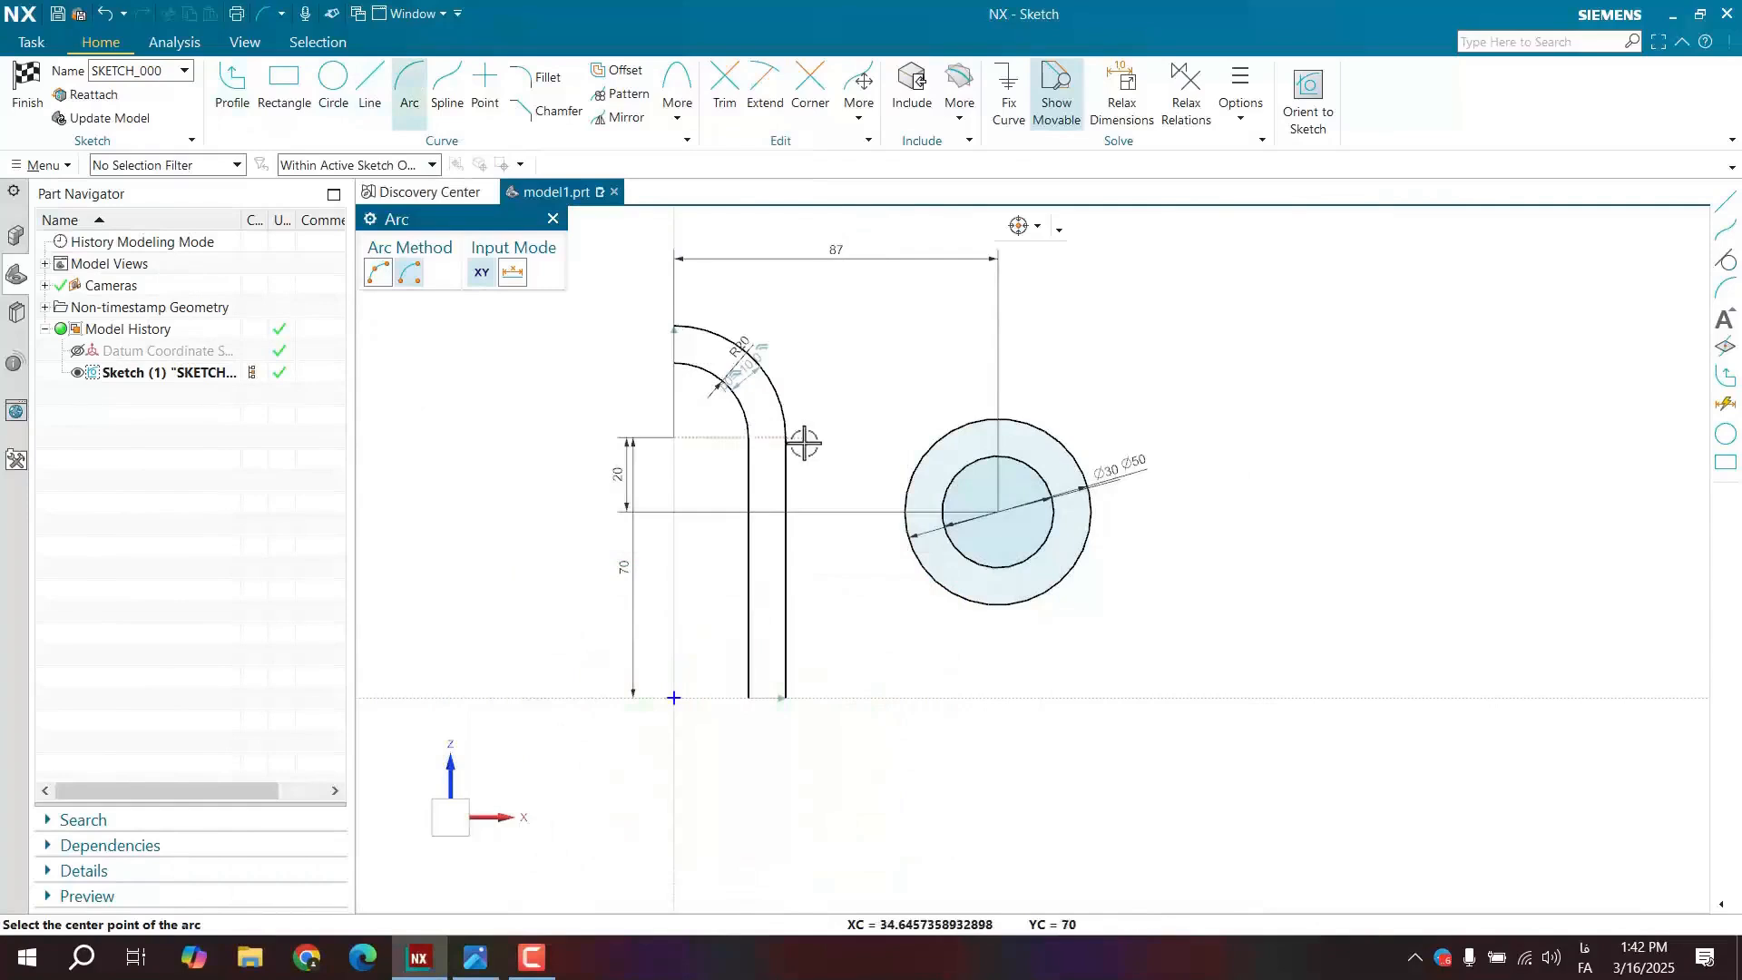
click(377, 275)
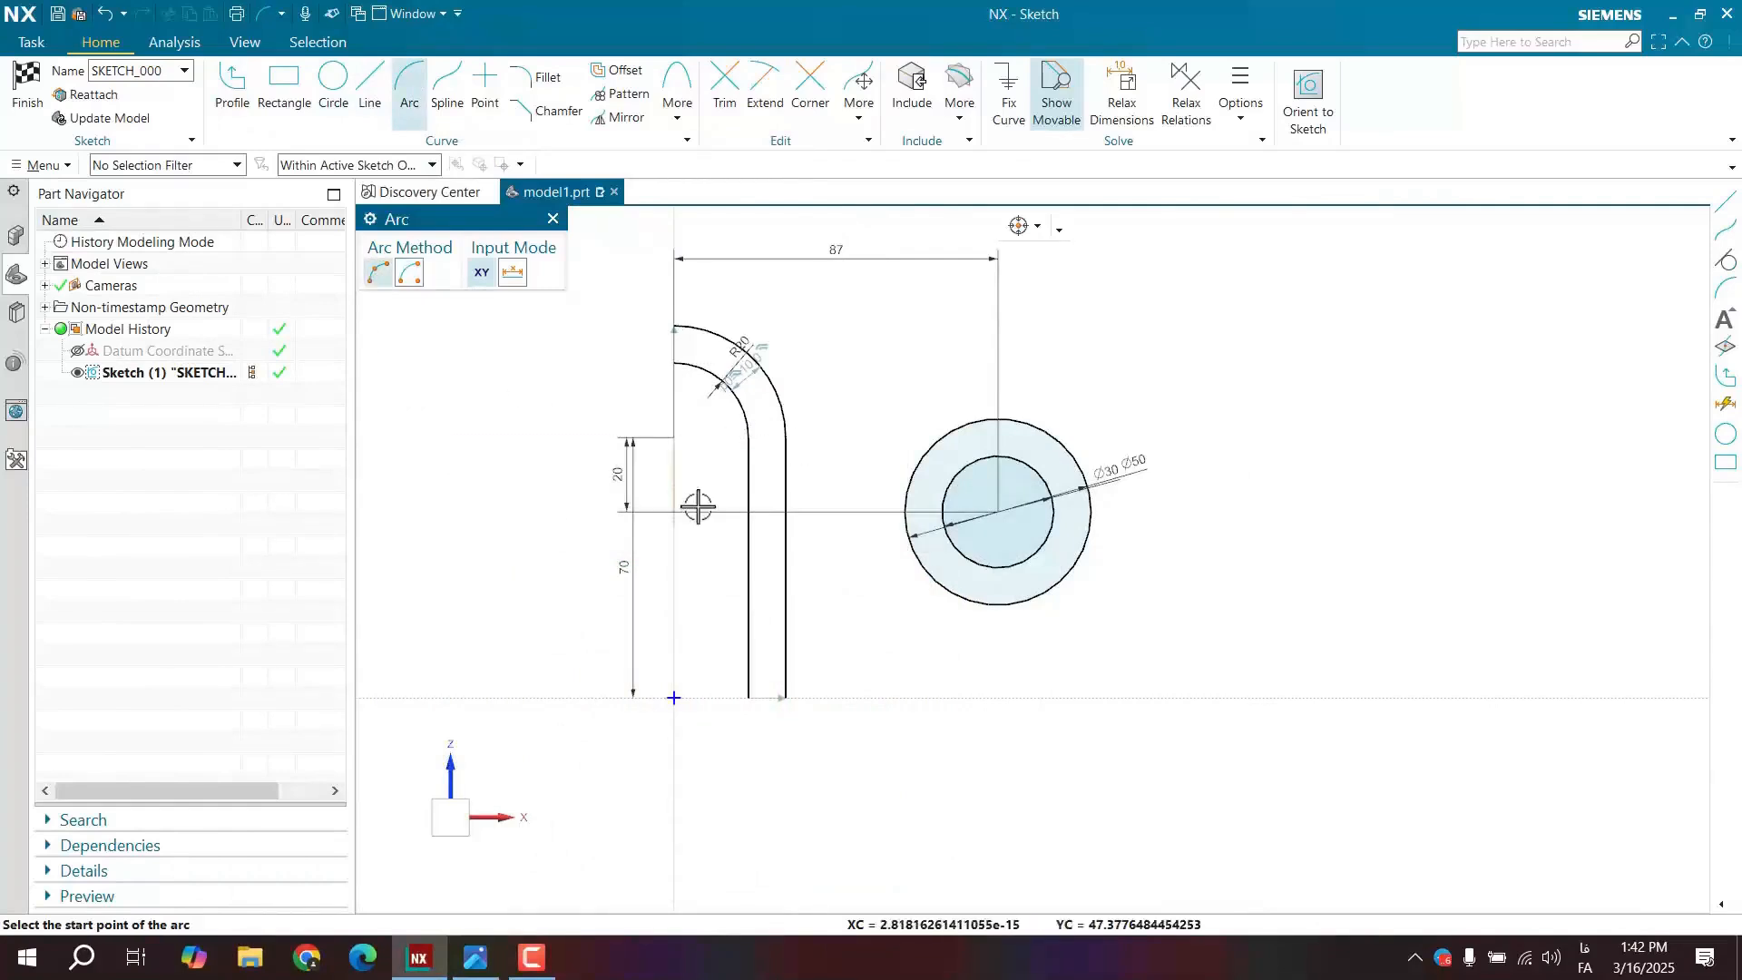
click(775, 388)
click(934, 442)
click(857, 451)
key(Escape)
- Make the connecting arc tangent to the slot's outer arc and the 50 mm circle
click(812, 428)
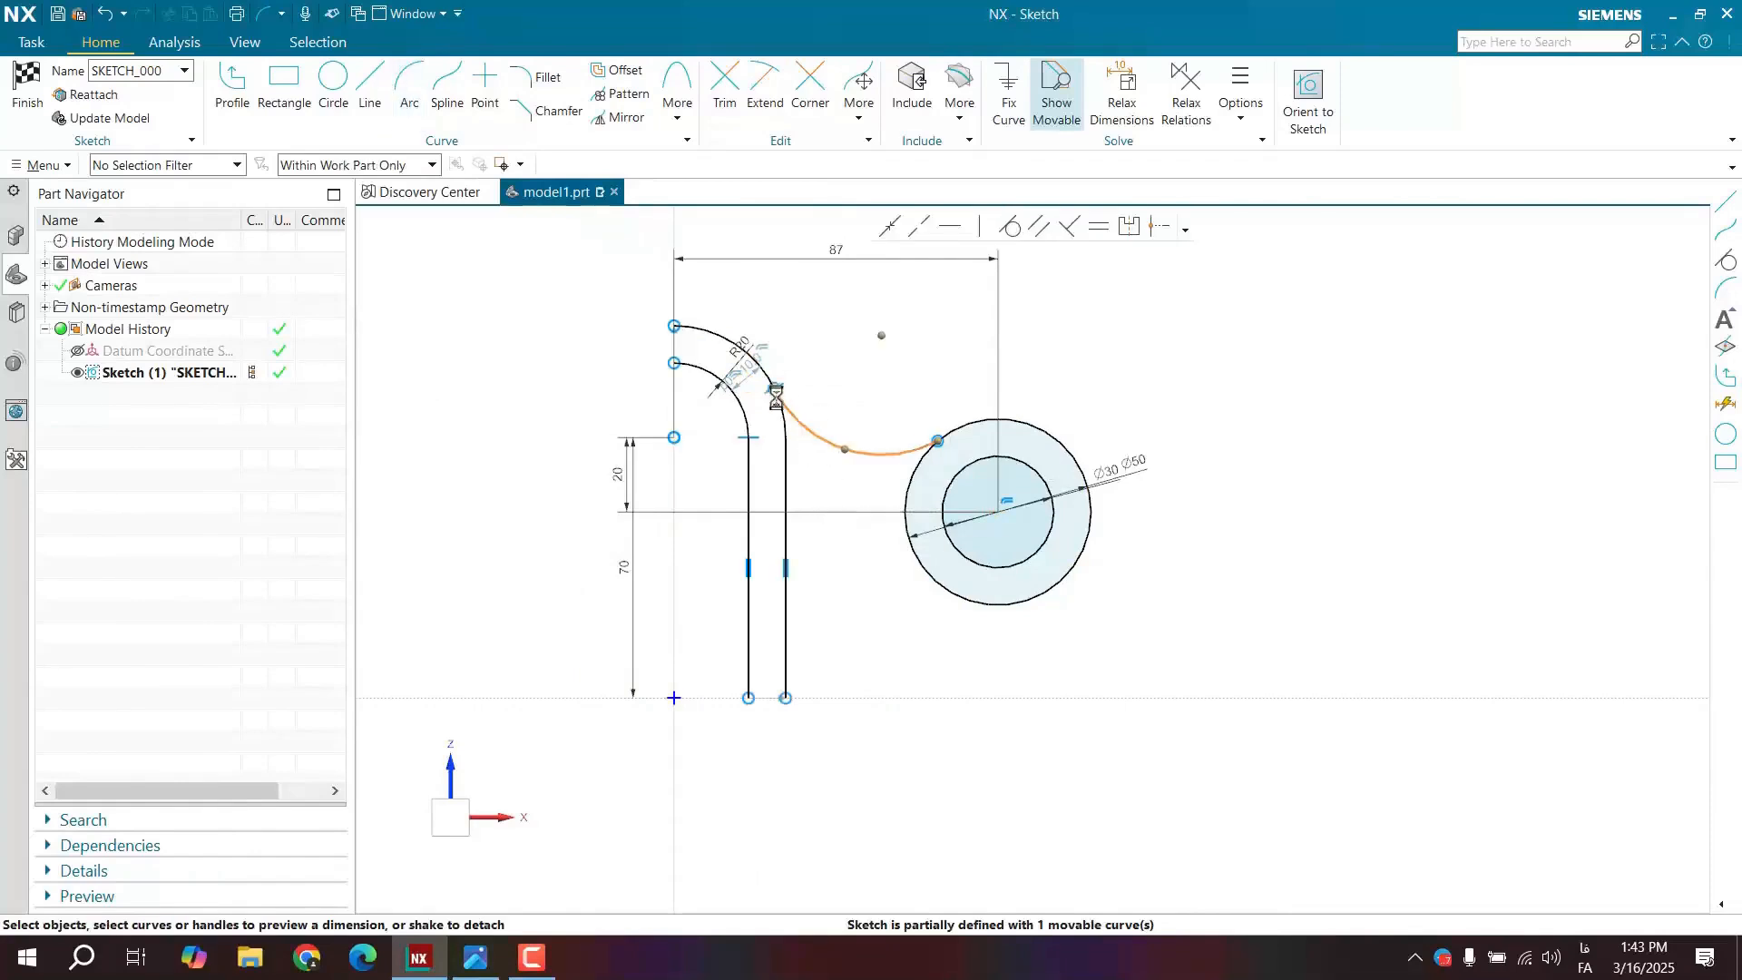
click(960, 427)
click(1013, 231)
- Dimension the connecting arc with an 80 mm radius
click(855, 453)
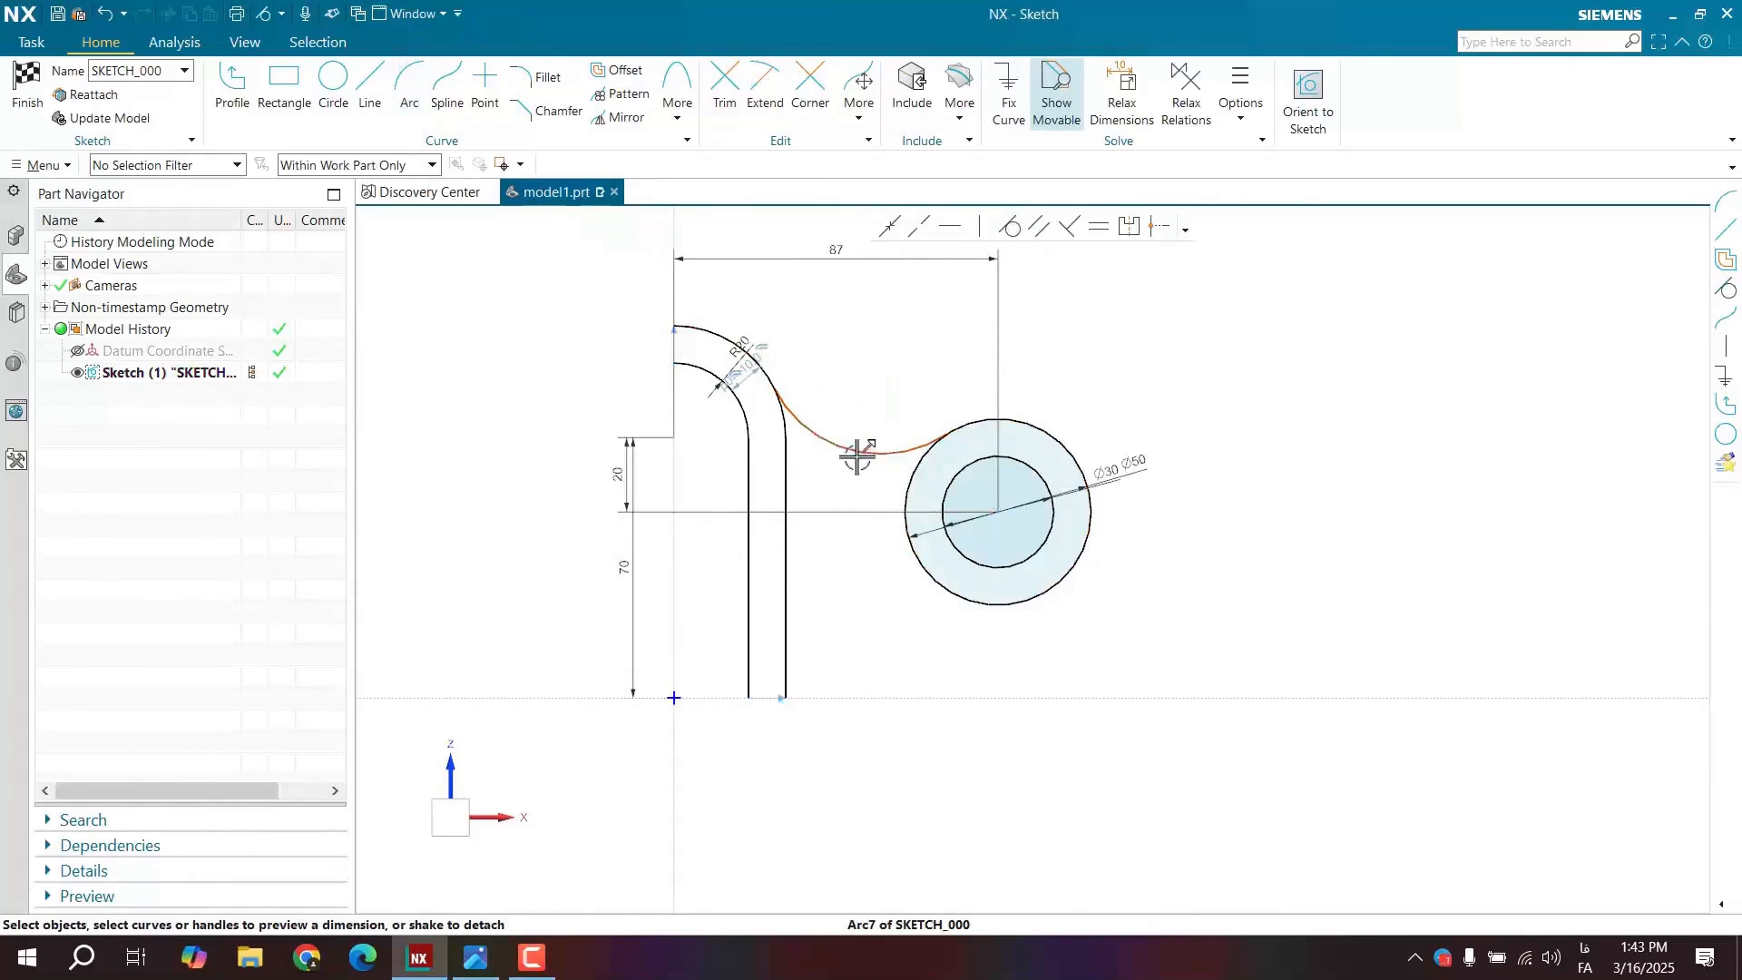
click(897, 399)
drag(892, 464, 912, 644)
middle_click(911, 671)
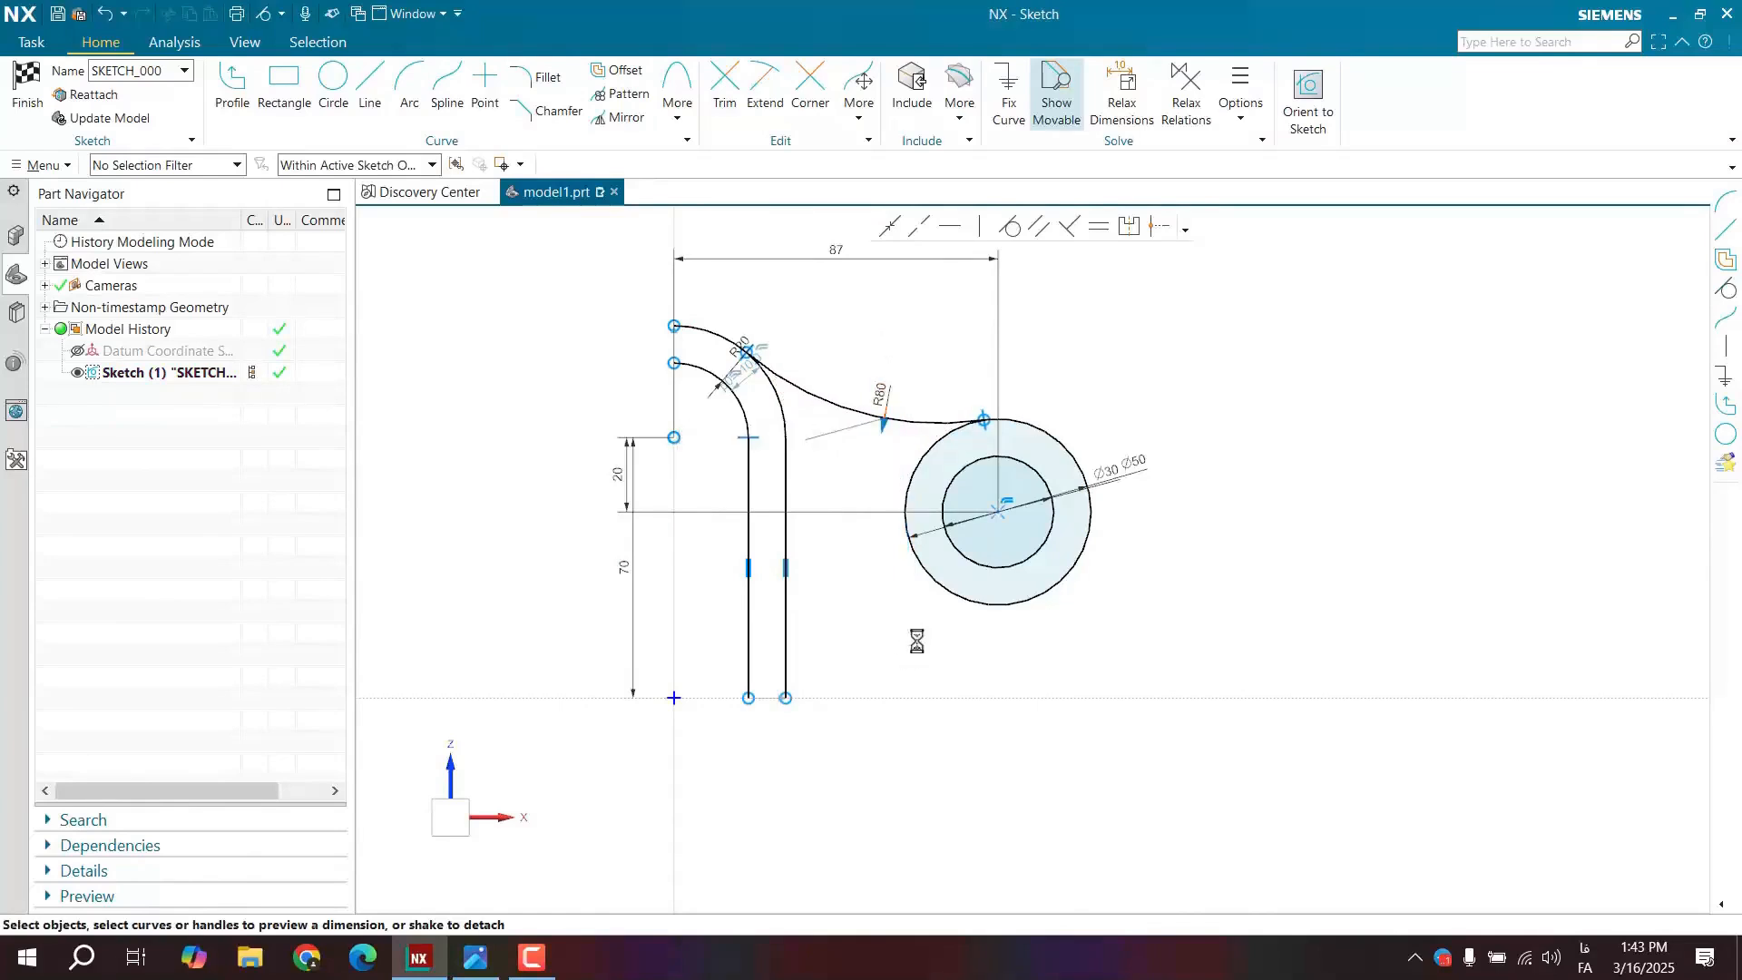
- Check the reference drawing and mirror the slot curves, connecting arc and both boss circles about the sketch's horizontal axis
scroll(918, 555, down, 2)
shift+middle_drag(863, 620, 856, 480)
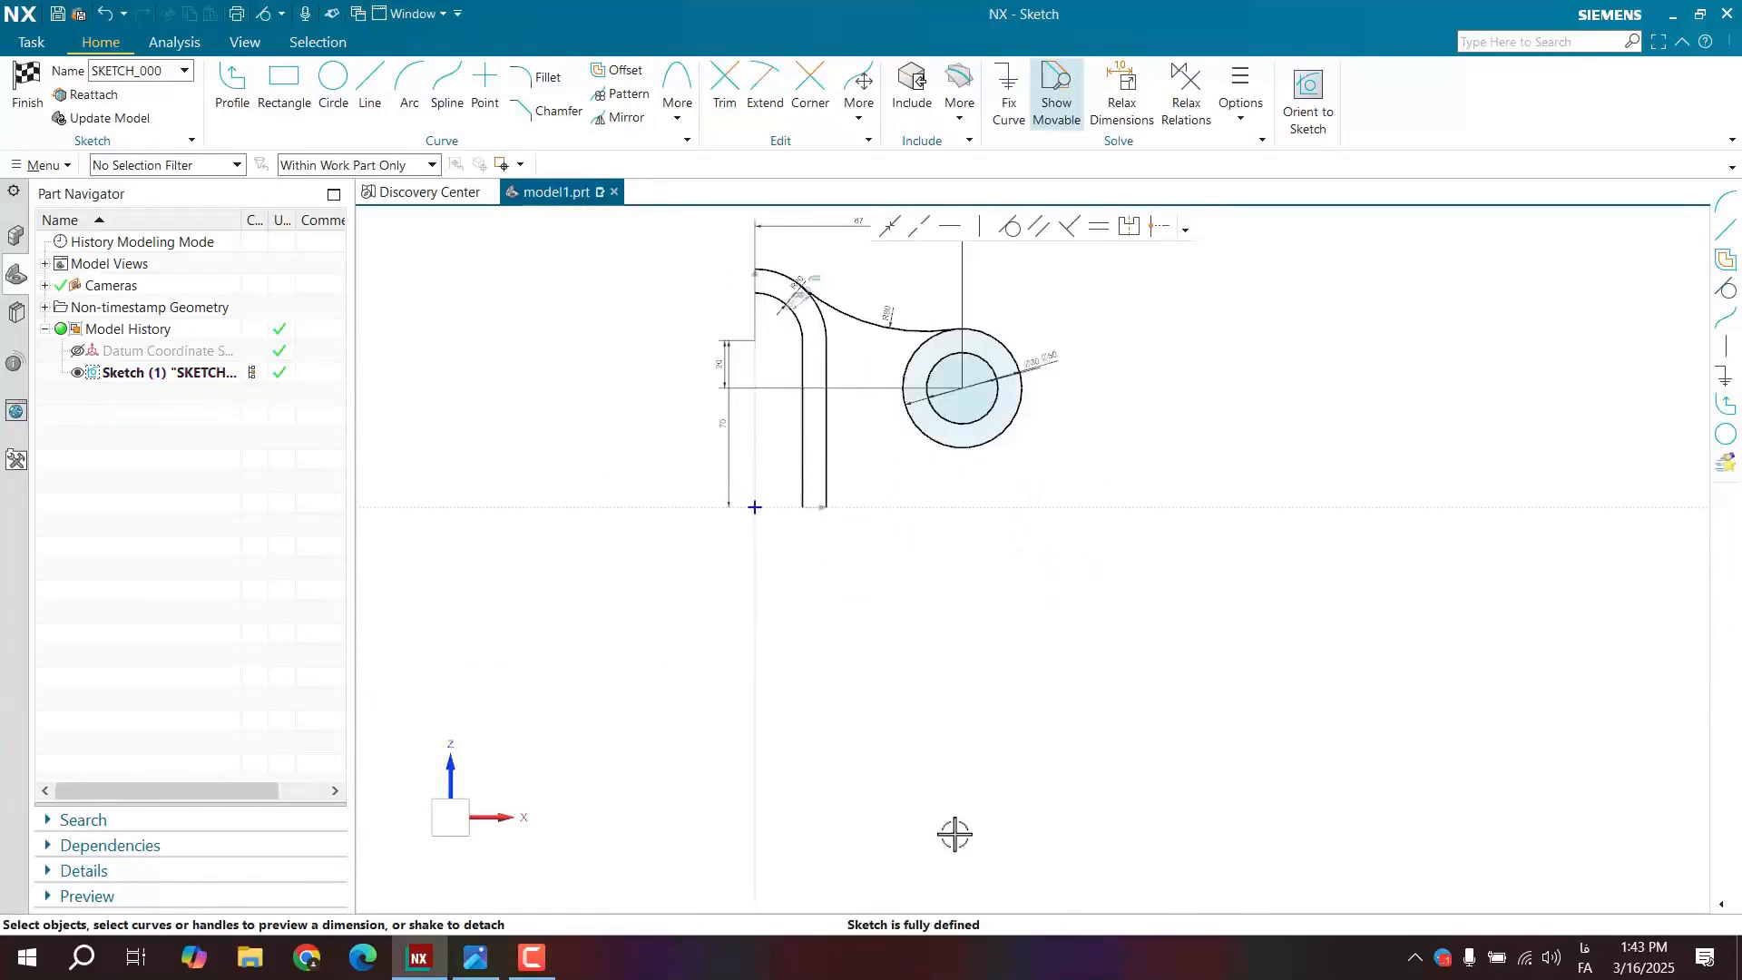
scroll(910, 466, up, 1)
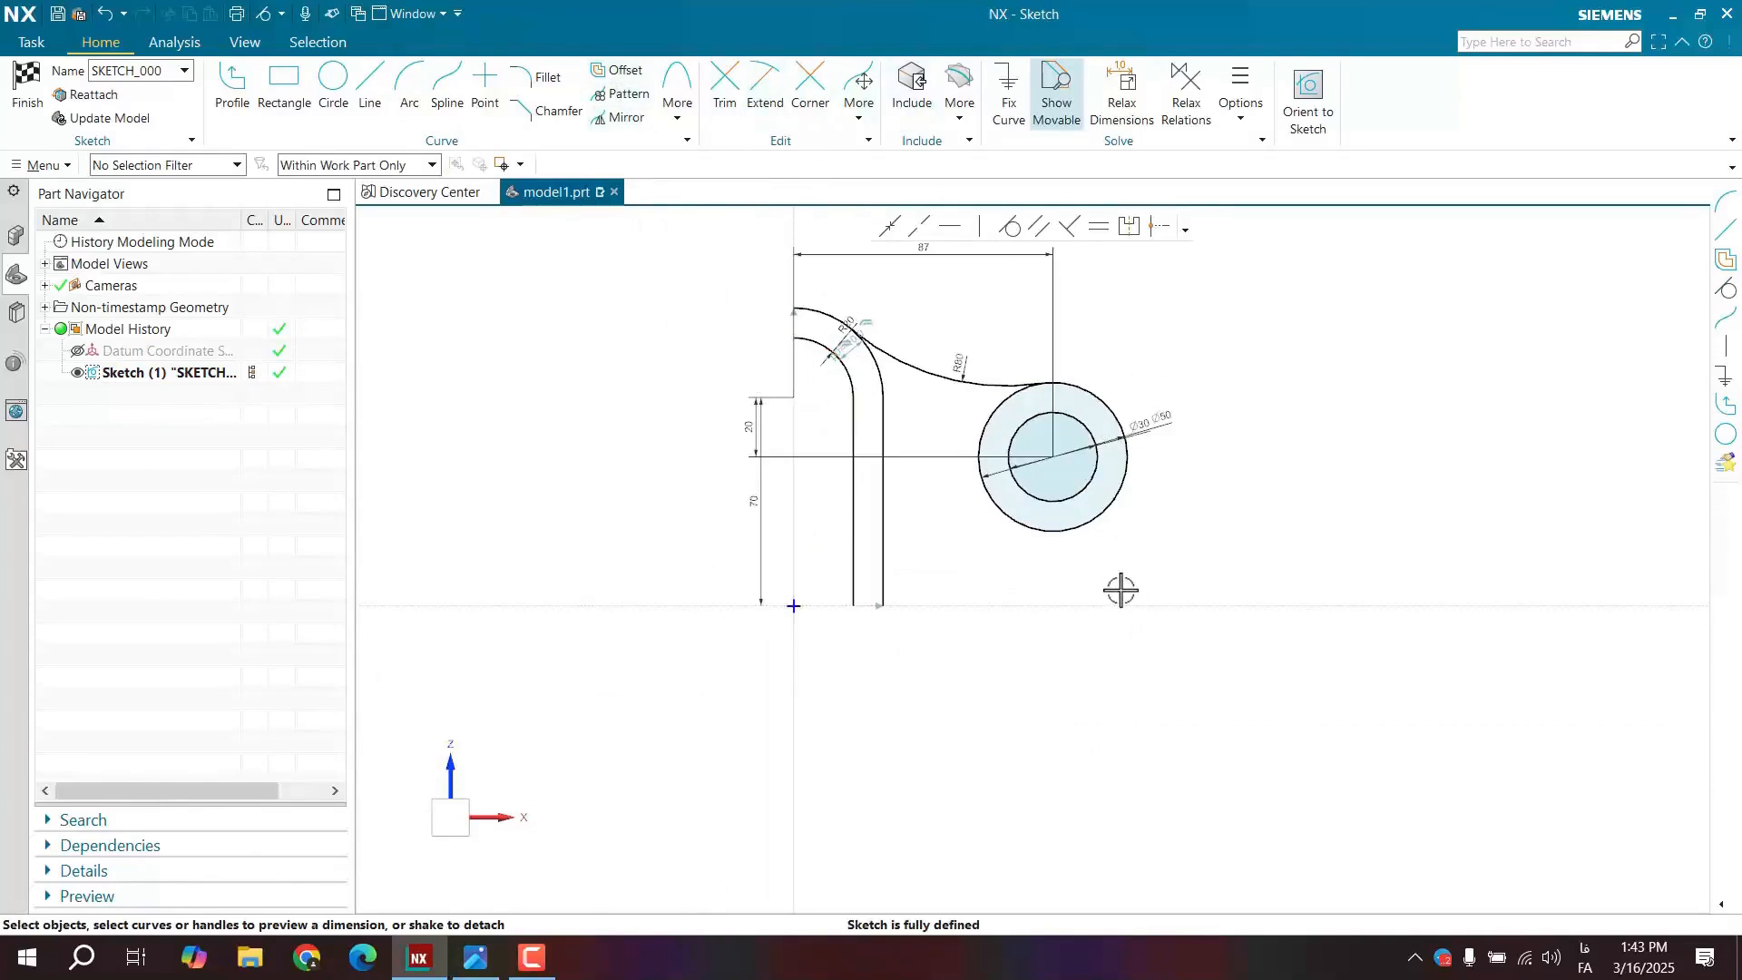
click(477, 961)
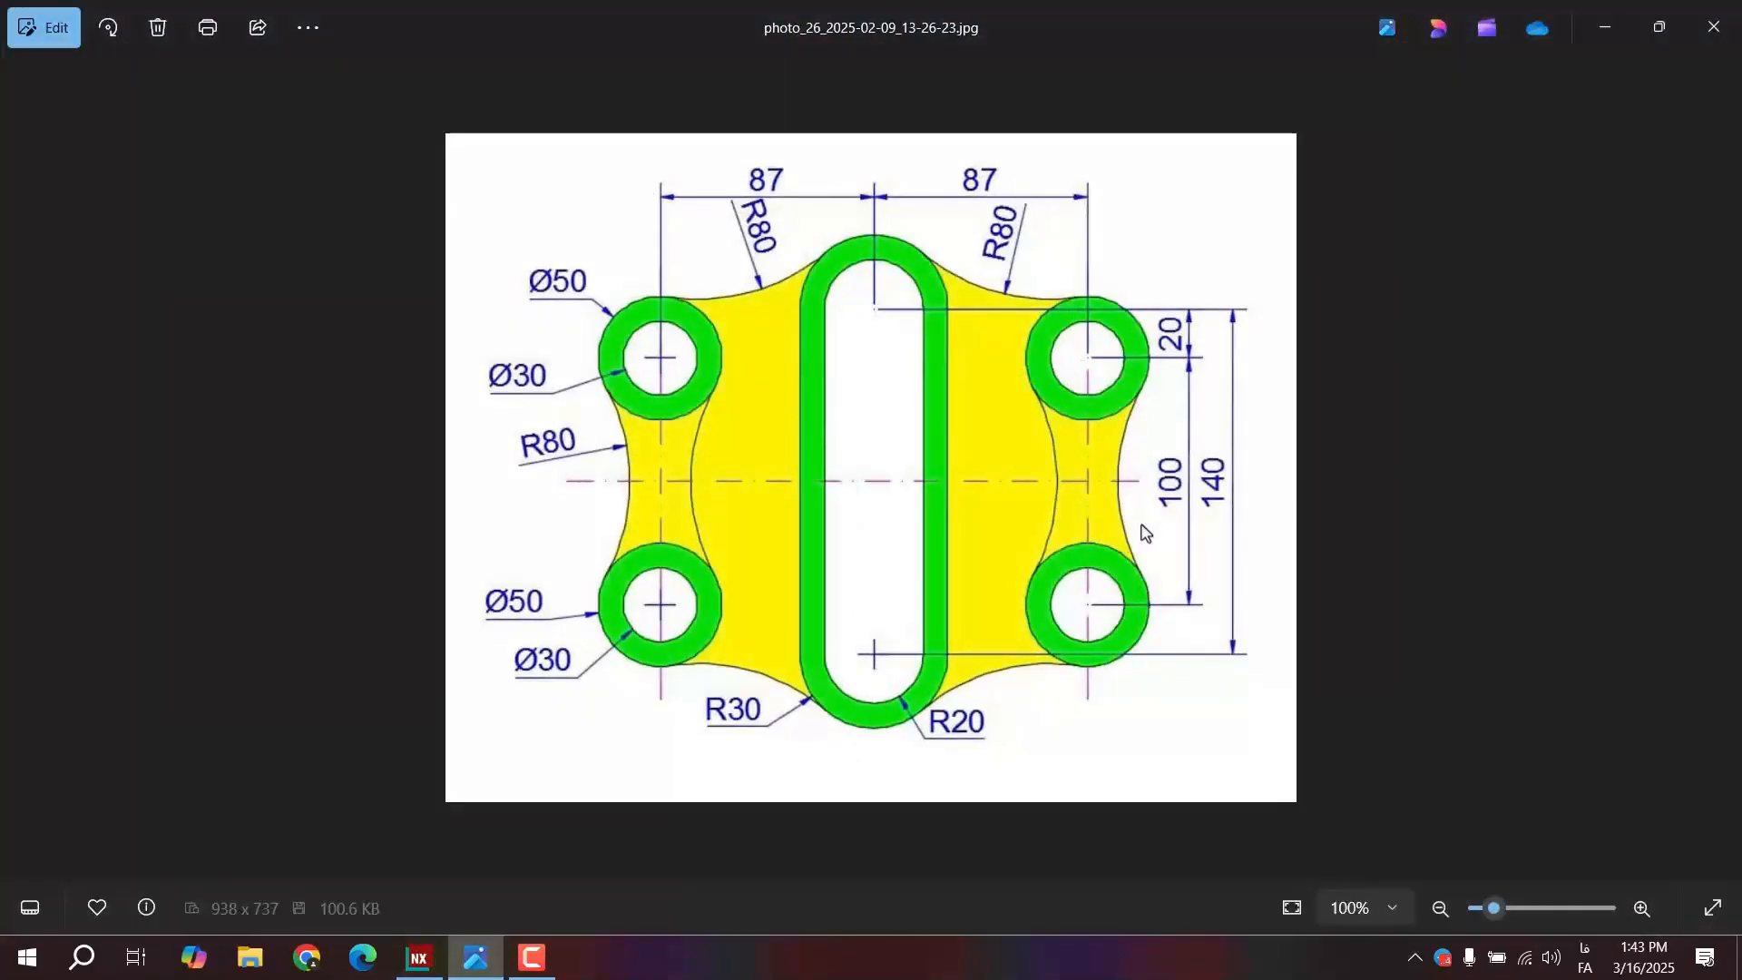
click(1605, 26)
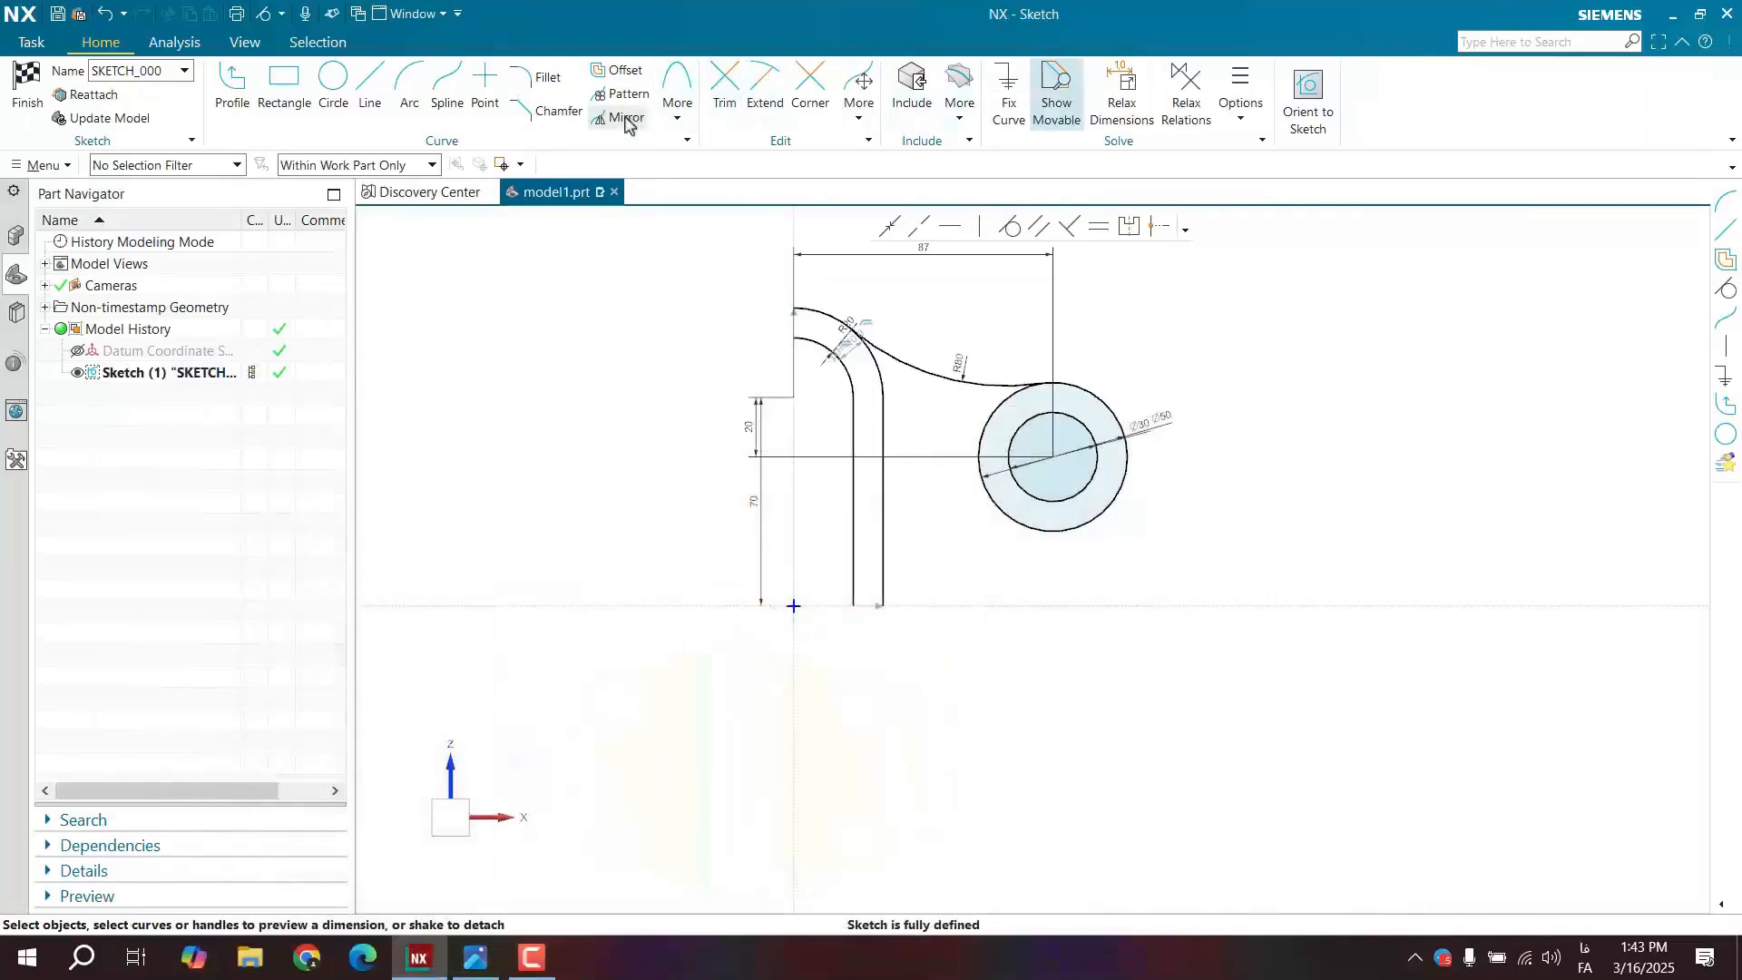
click(619, 117)
shift+middle_drag(791, 468, 851, 497)
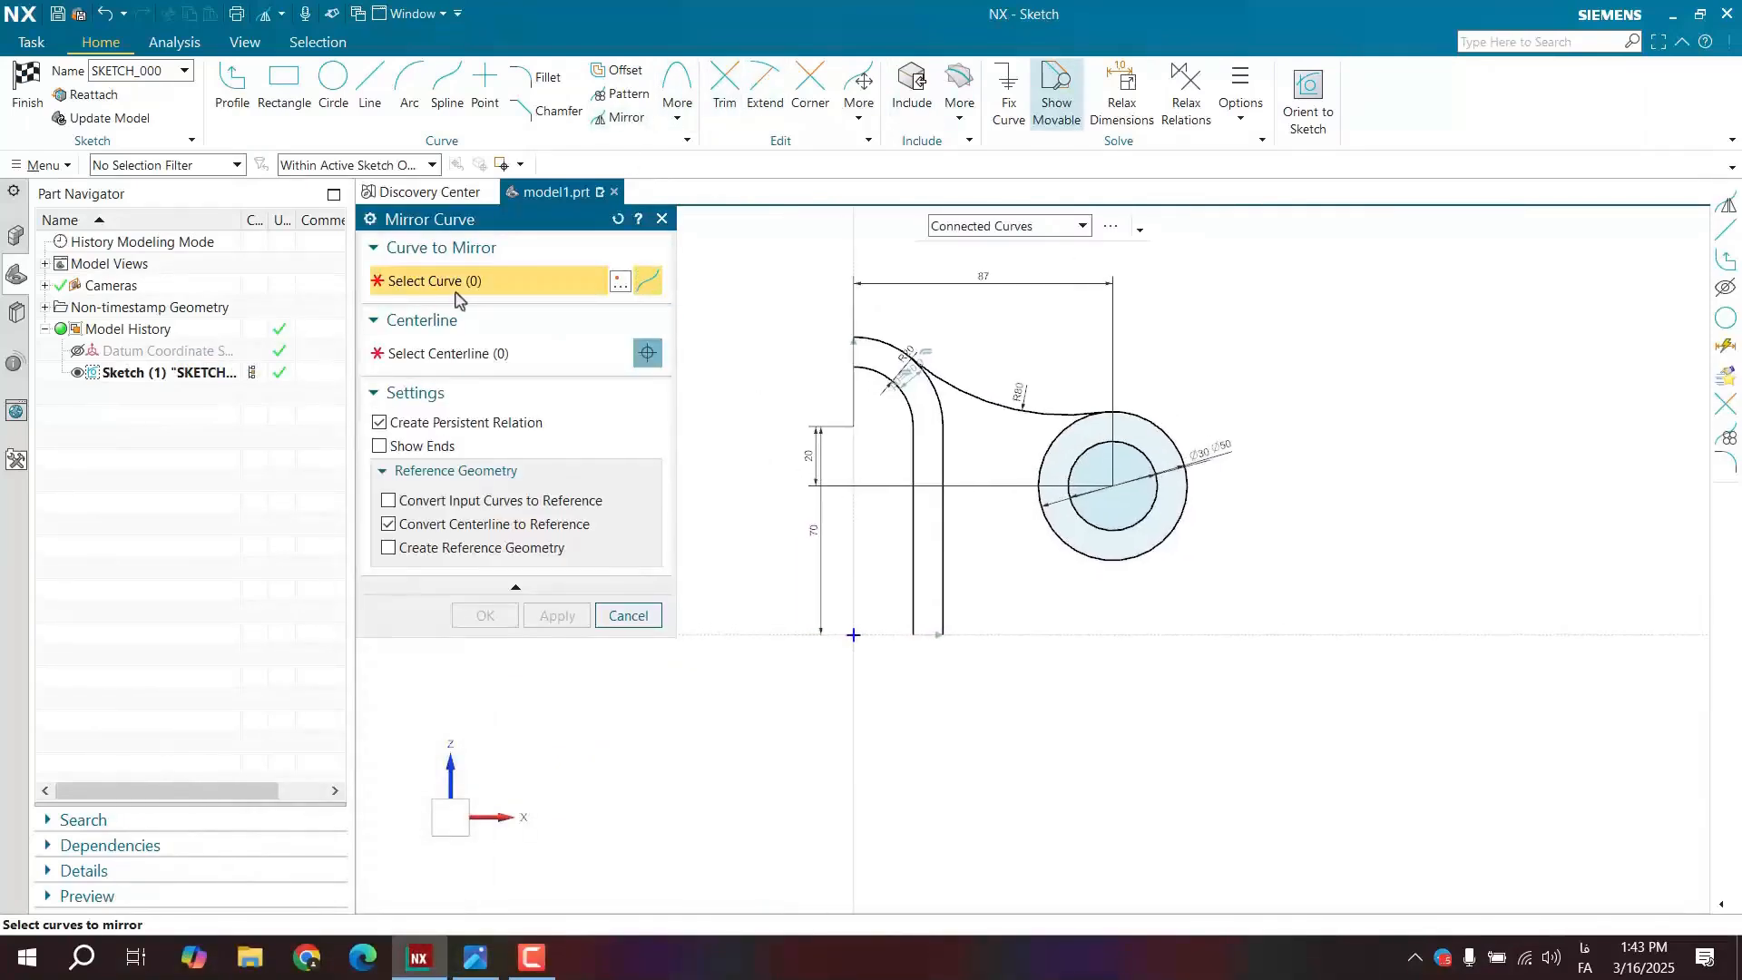
click(917, 454)
click(941, 458)
click(961, 227)
click(964, 229)
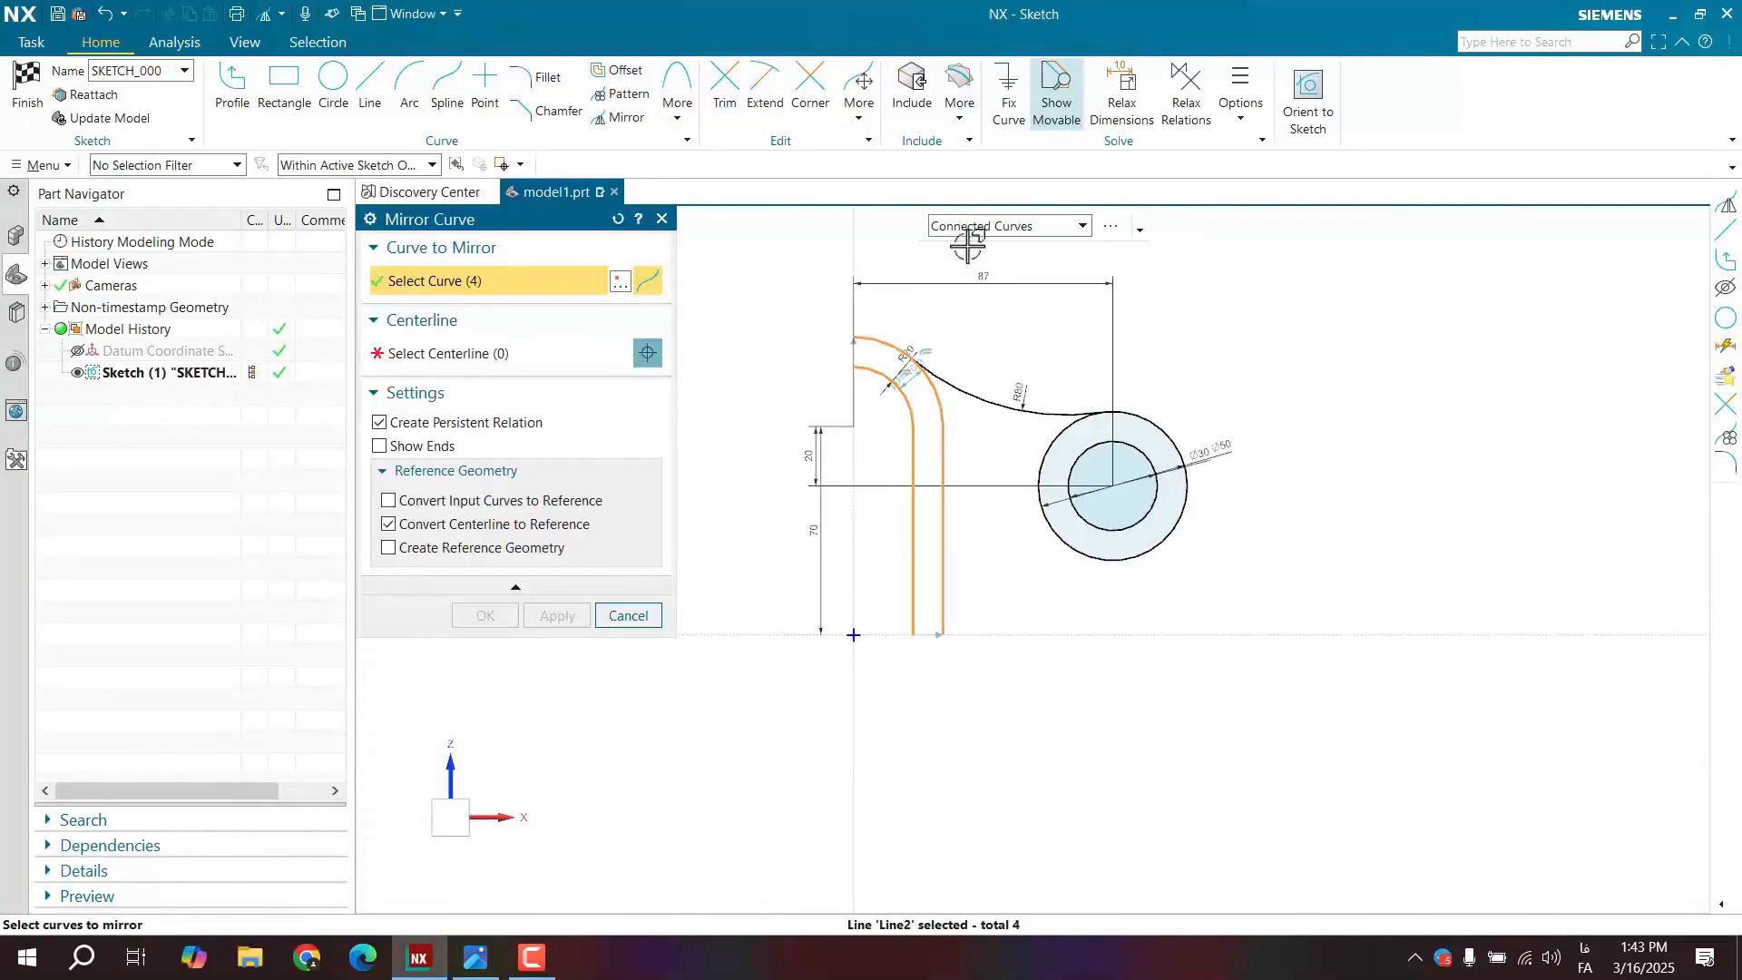
click(972, 393)
click(1180, 454)
click(1082, 453)
click(522, 363)
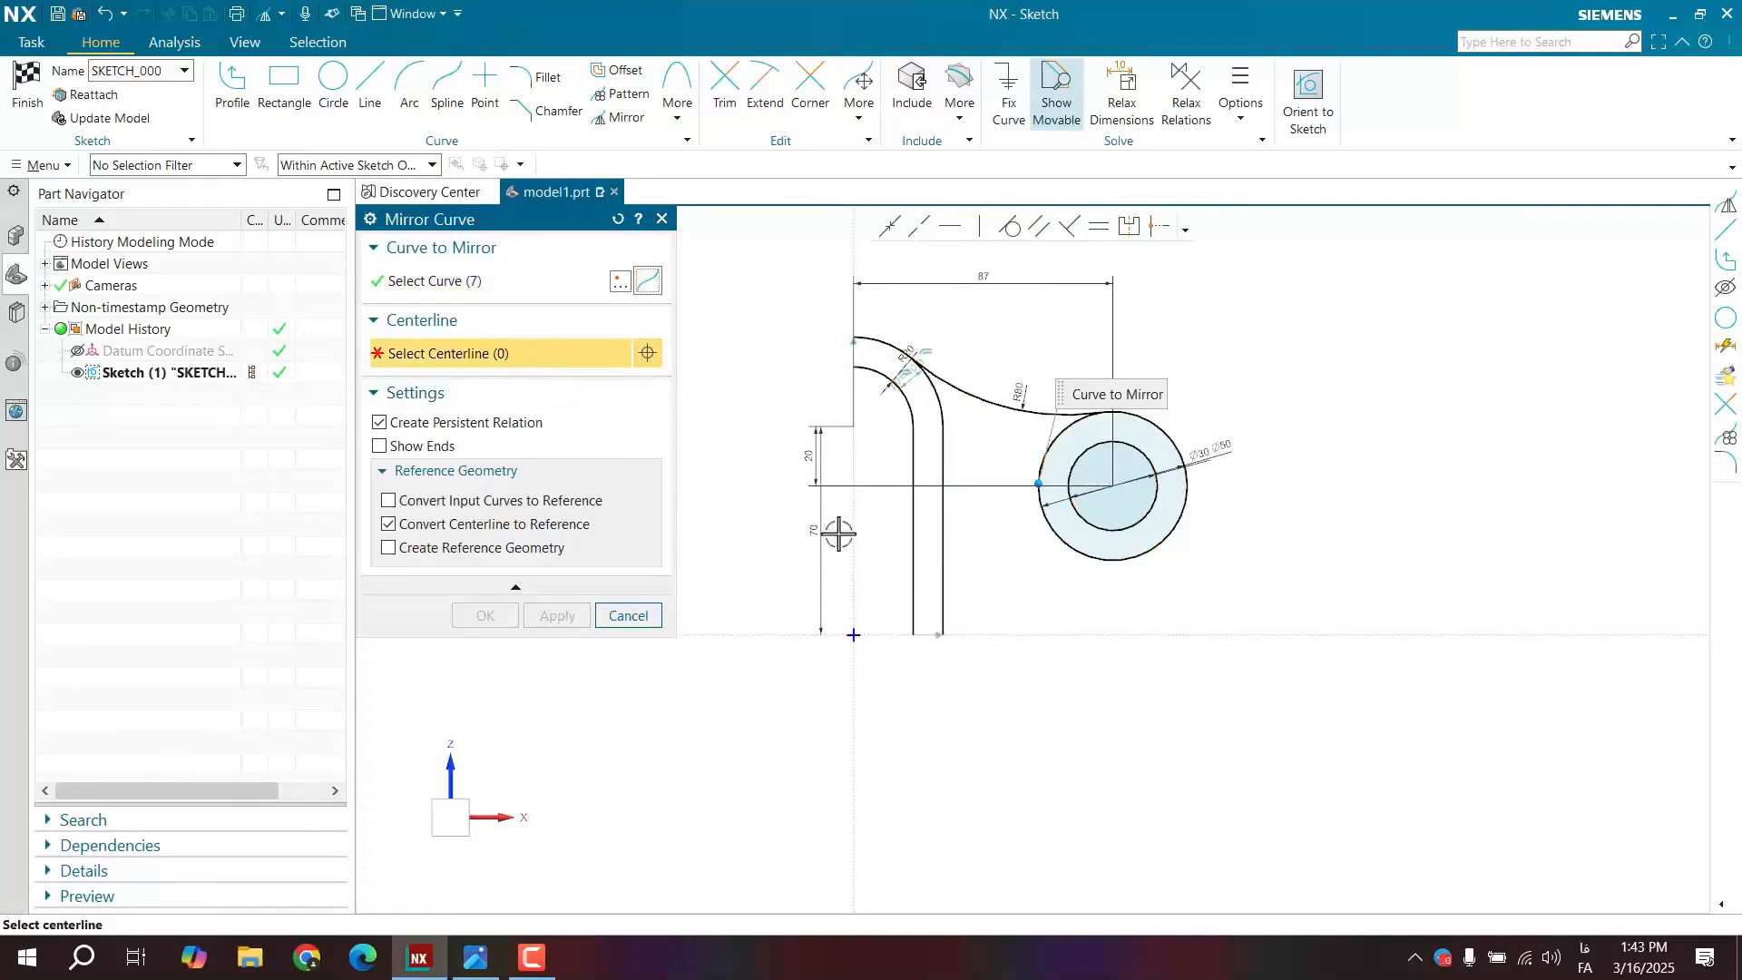
click(1058, 637)
scroll(1061, 572, down, 3)
scroll(1026, 697, up, 3)
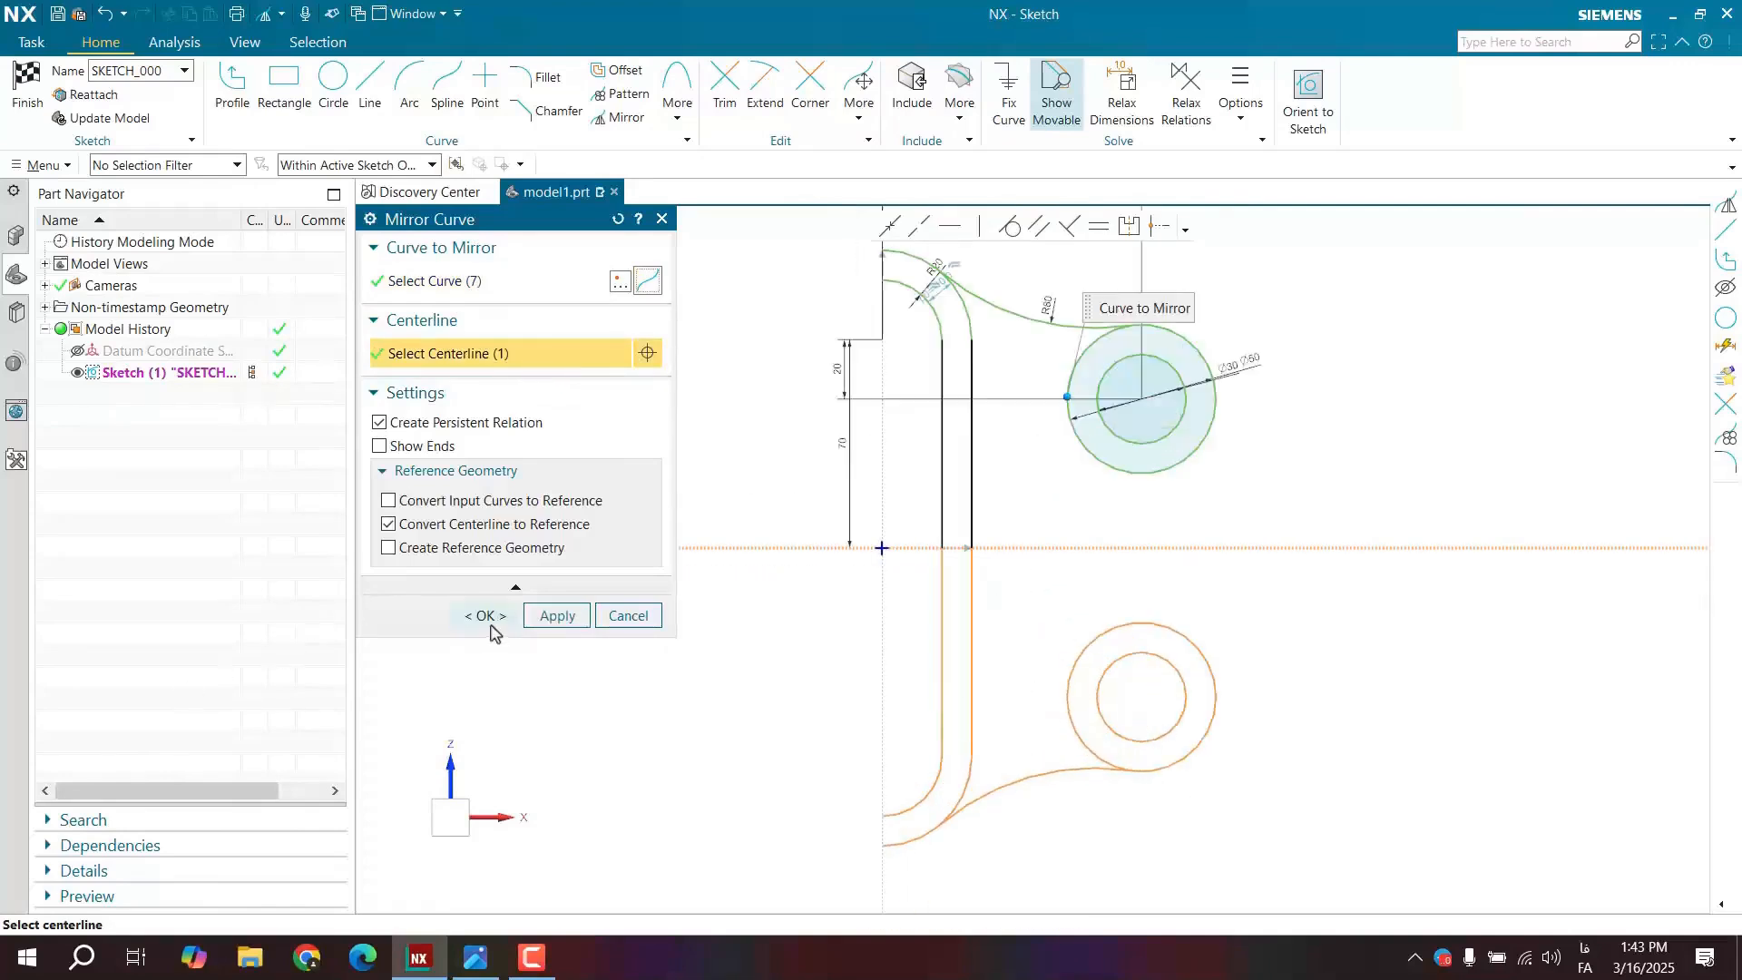
click(486, 616)
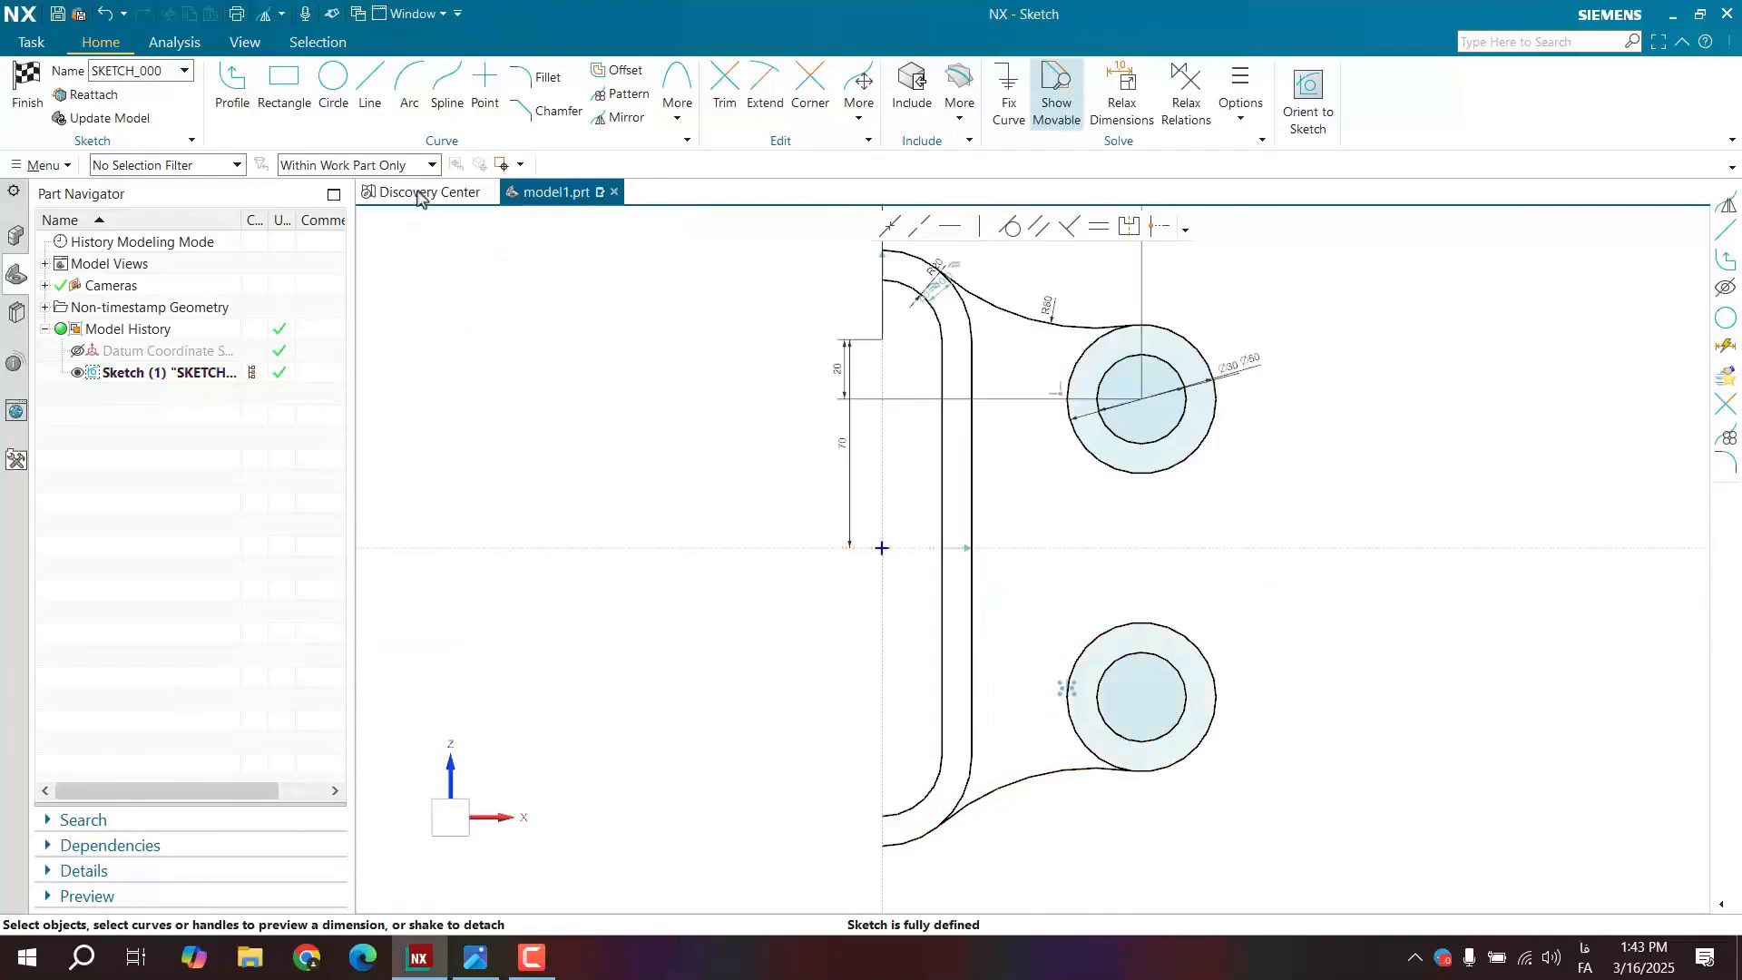
- Check the reference drawing and draw a three-point arc joining the outer sides of the two larger boss circles
click(404, 91)
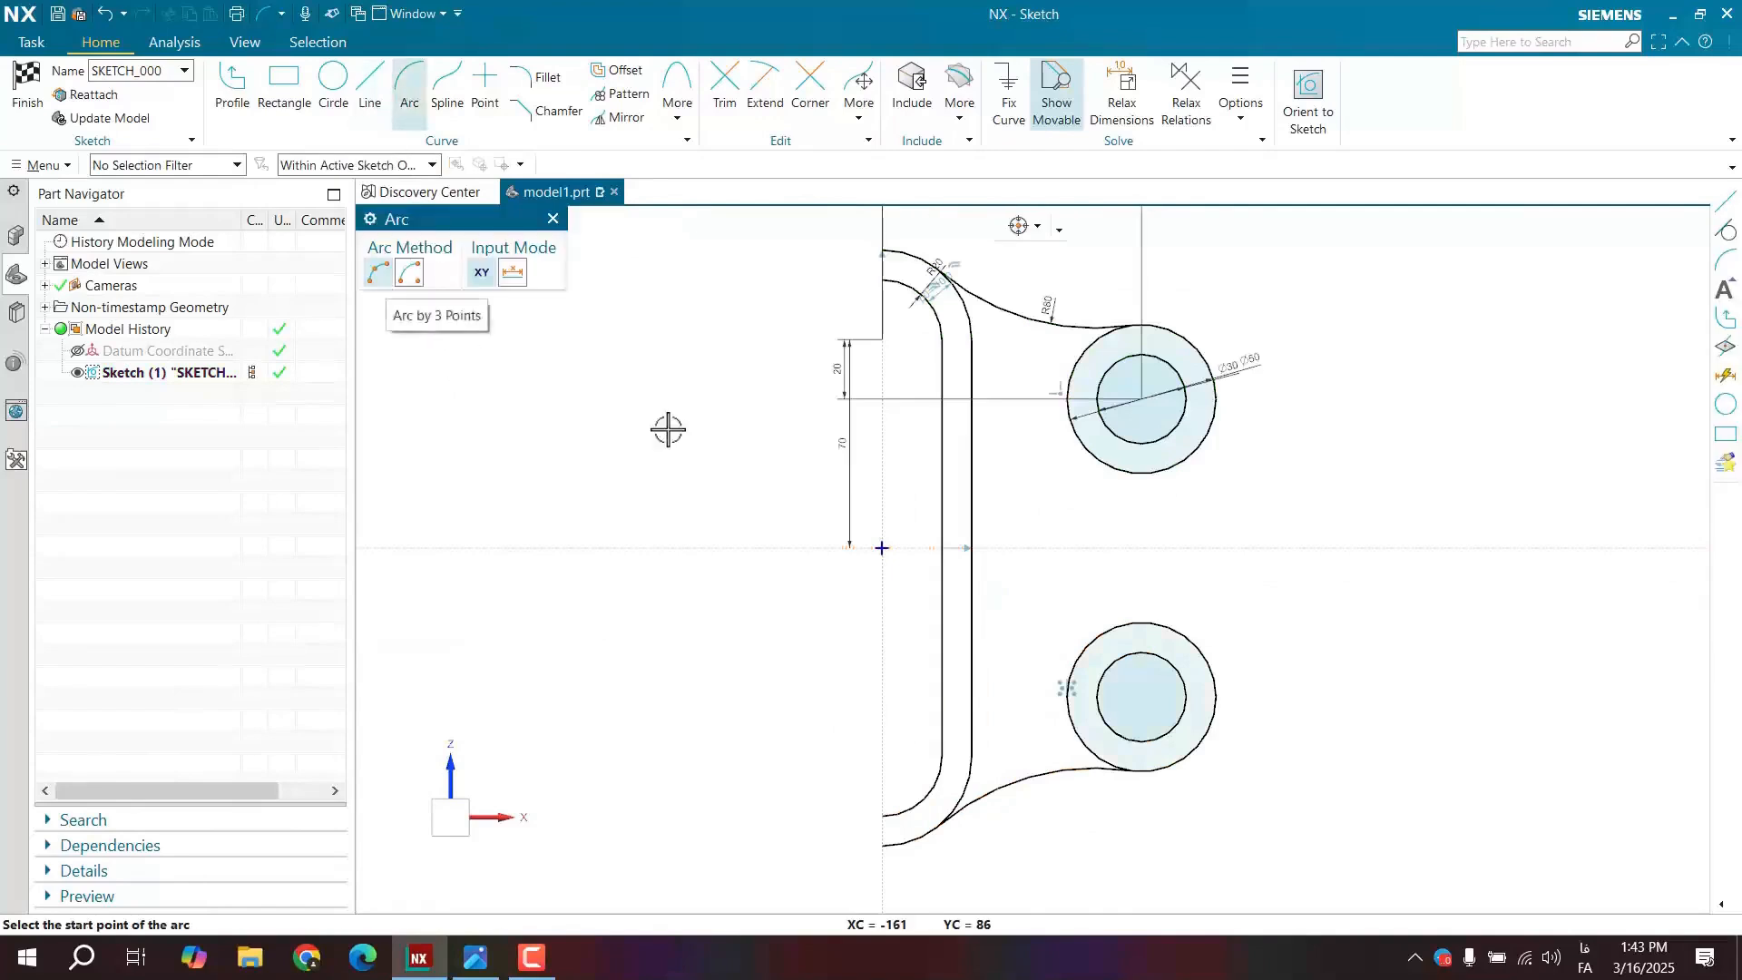
click(476, 957)
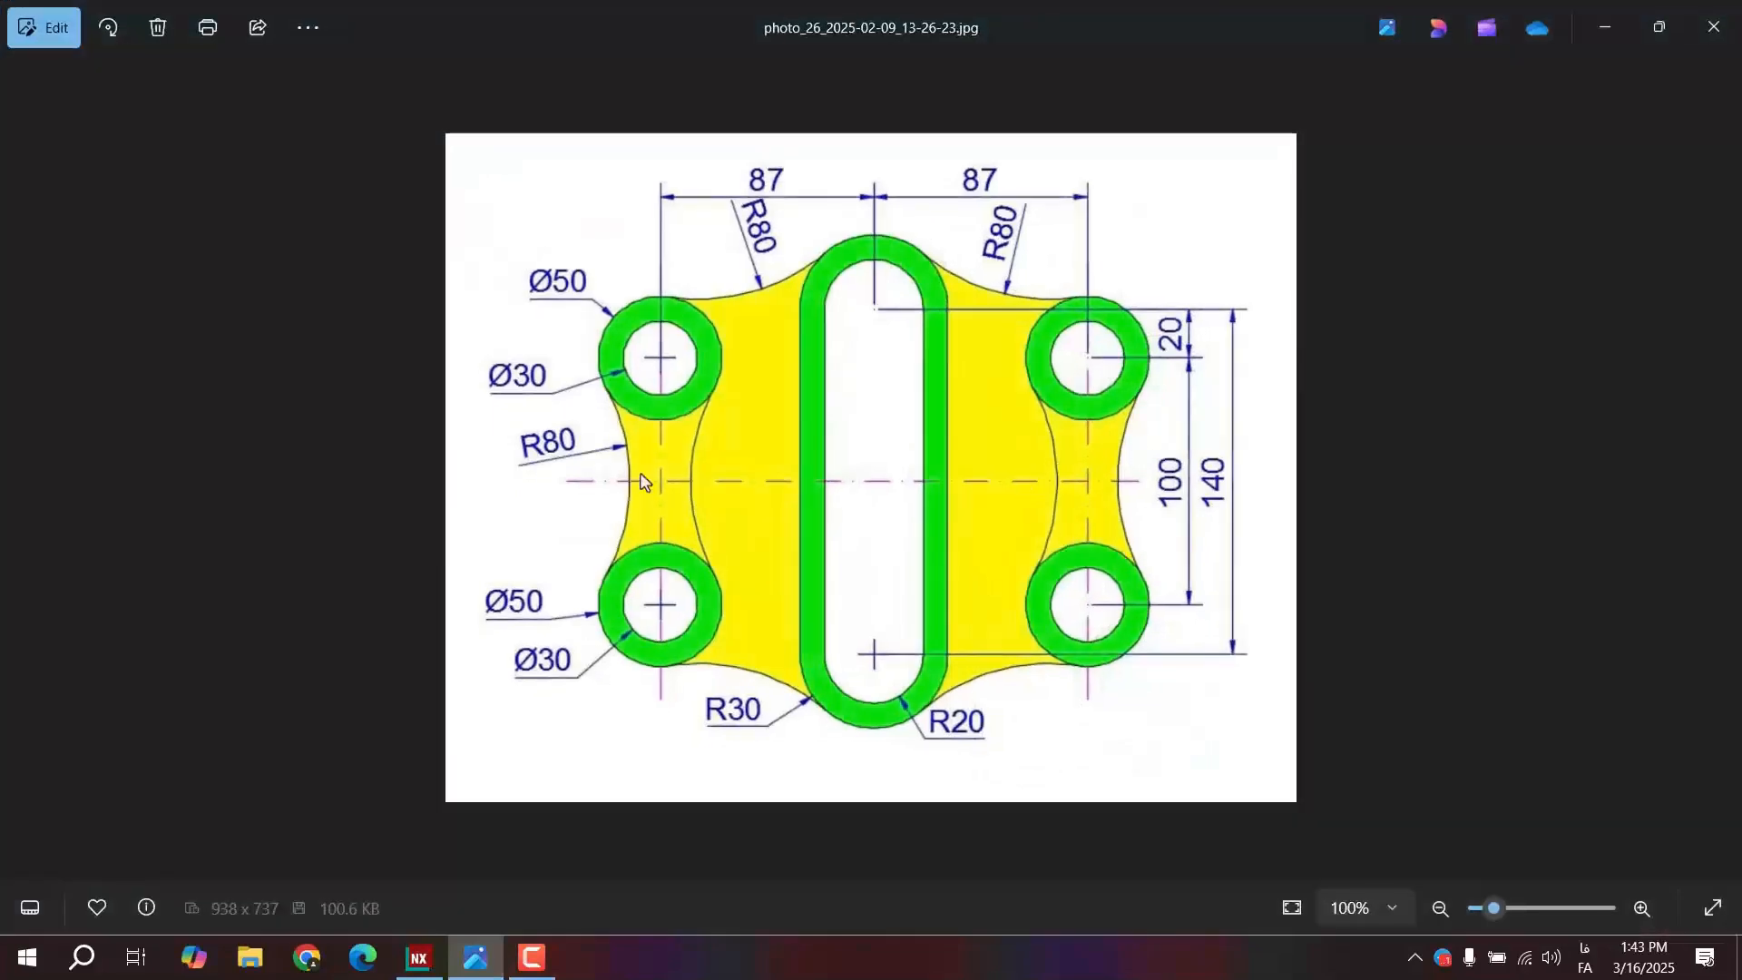
click(1608, 50)
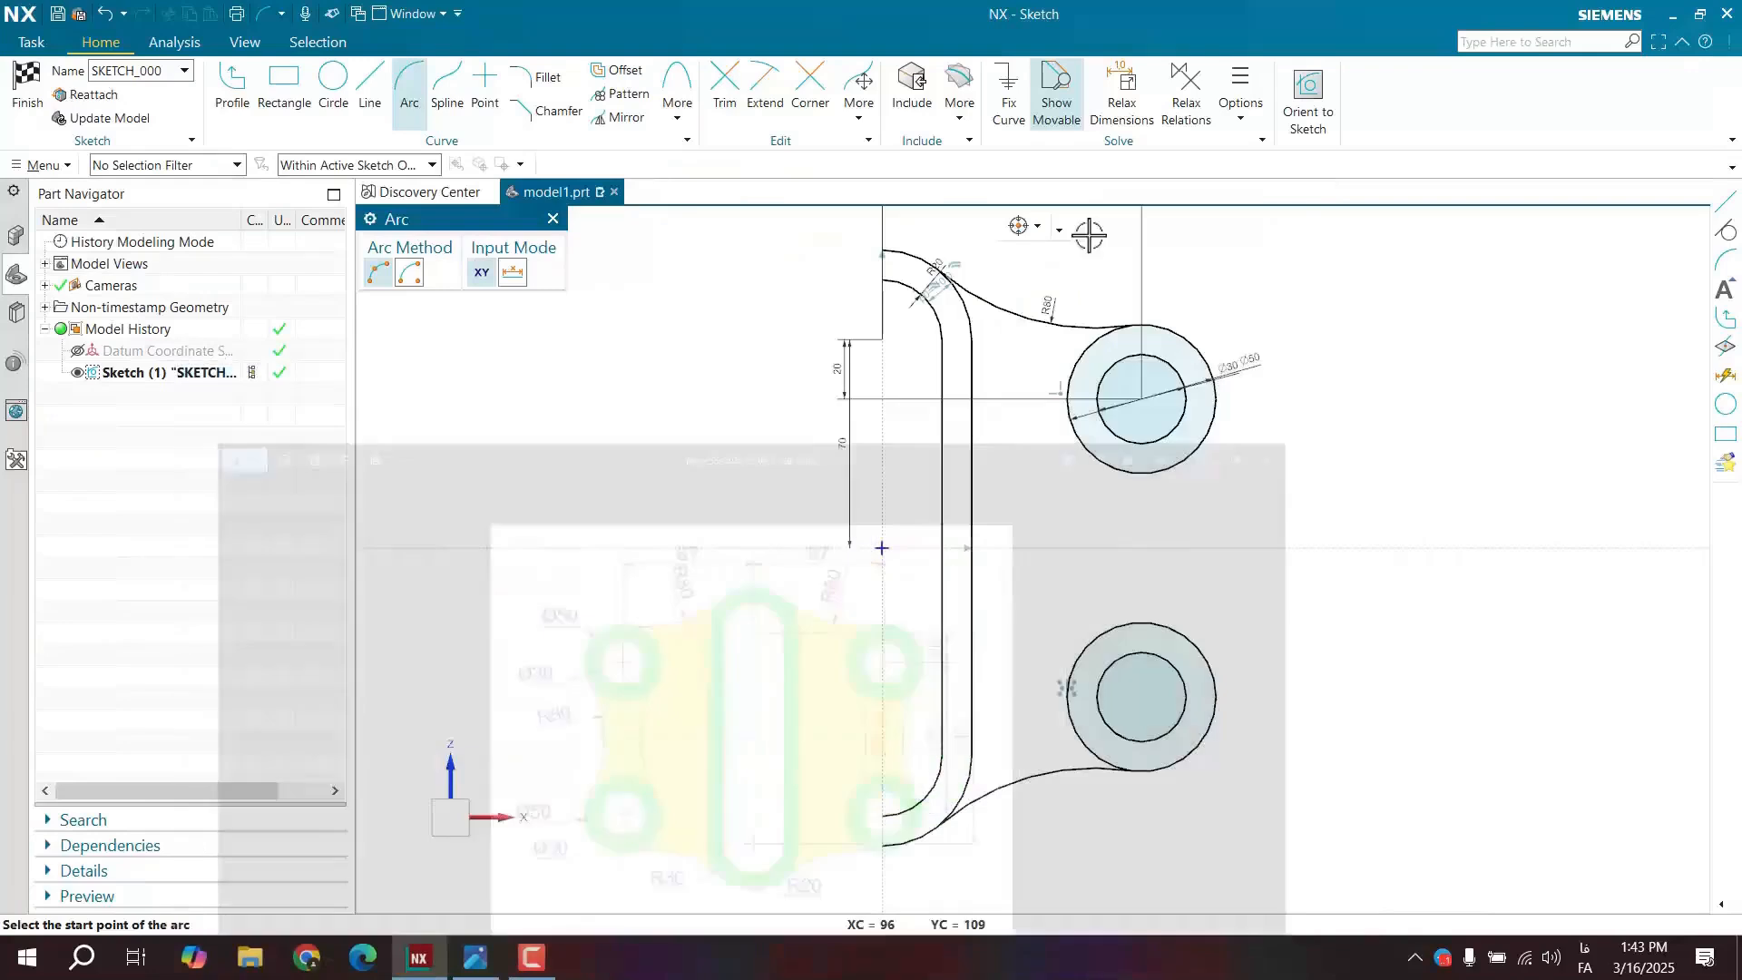
click(1200, 445)
click(1203, 644)
click(1170, 582)
key(Escape)
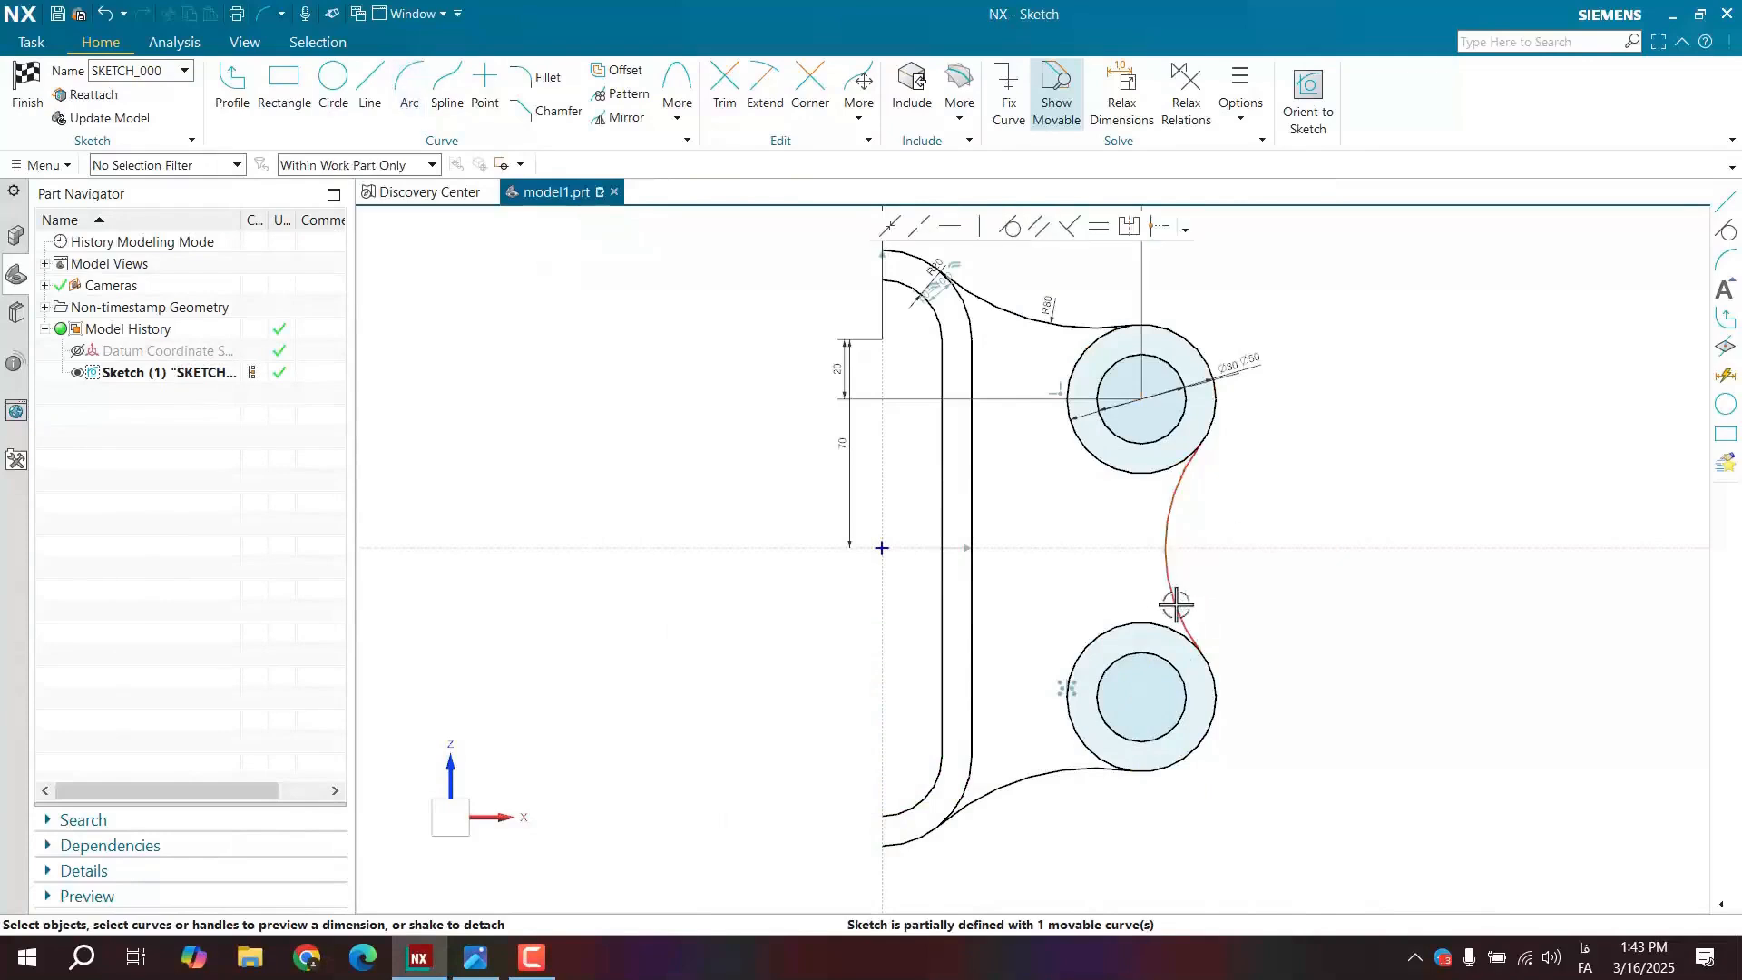
- Make the arc between the bosses tangent to the larger boss circles
click(1175, 604)
click(1212, 673)
click(1014, 233)
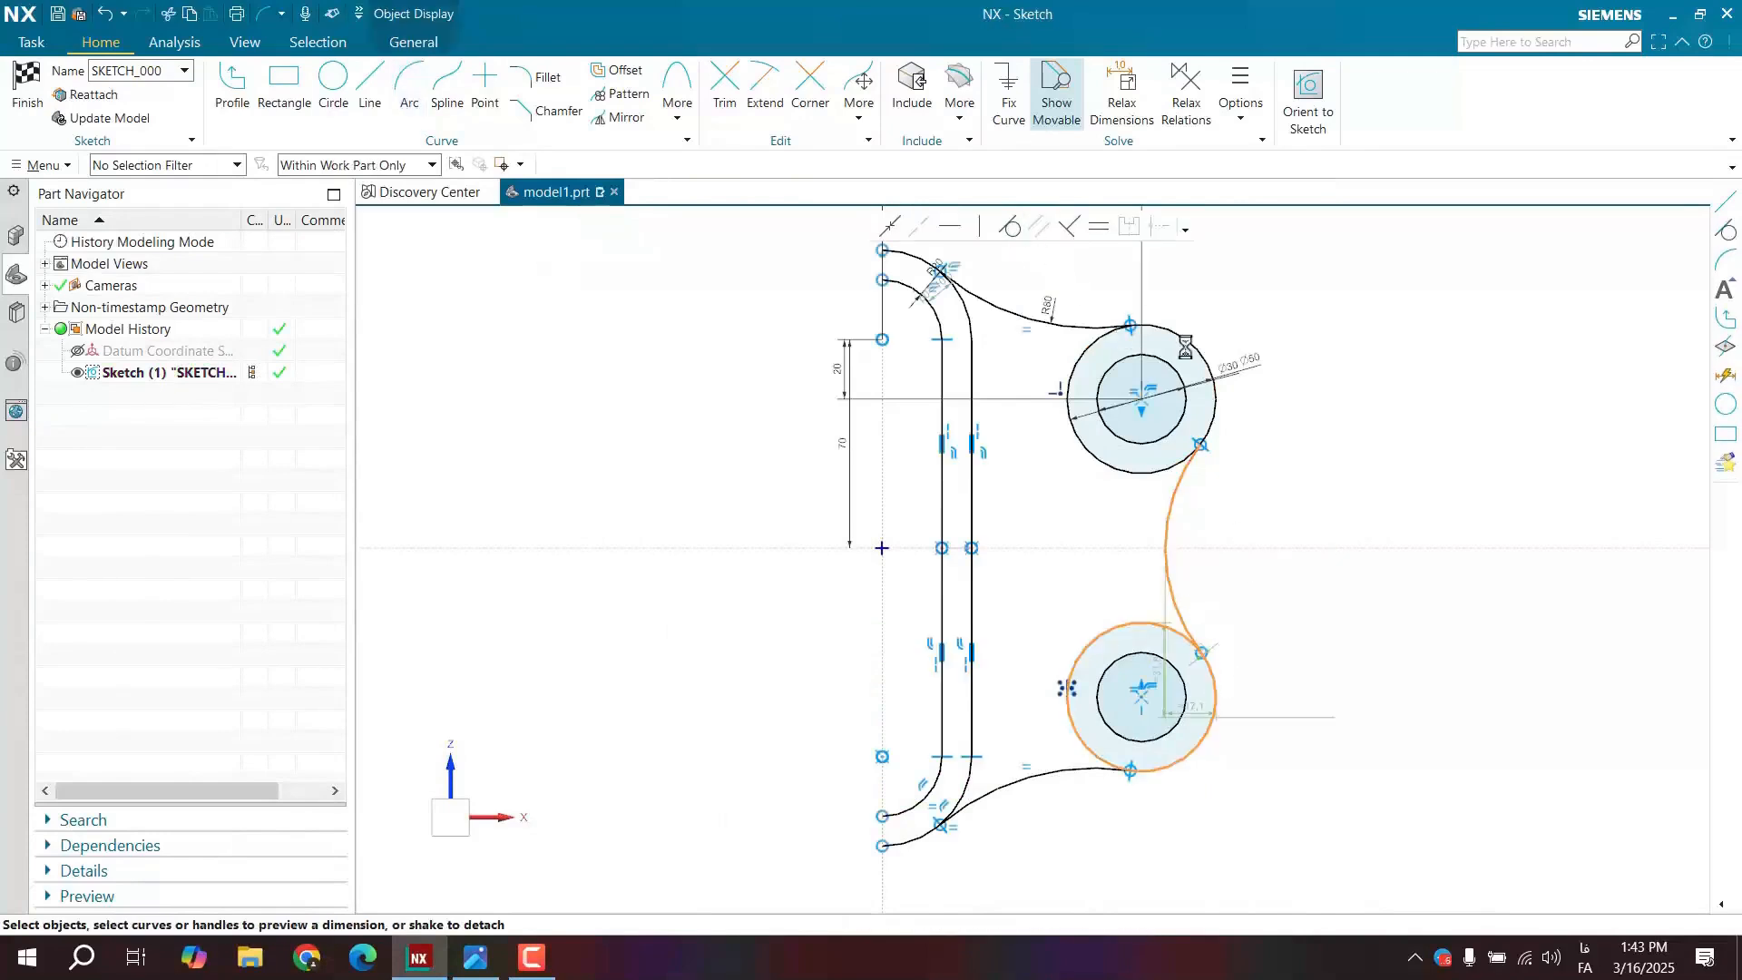
- Try an 80 mm radius dimension on the arc between the bosses and undo it
click(1172, 518)
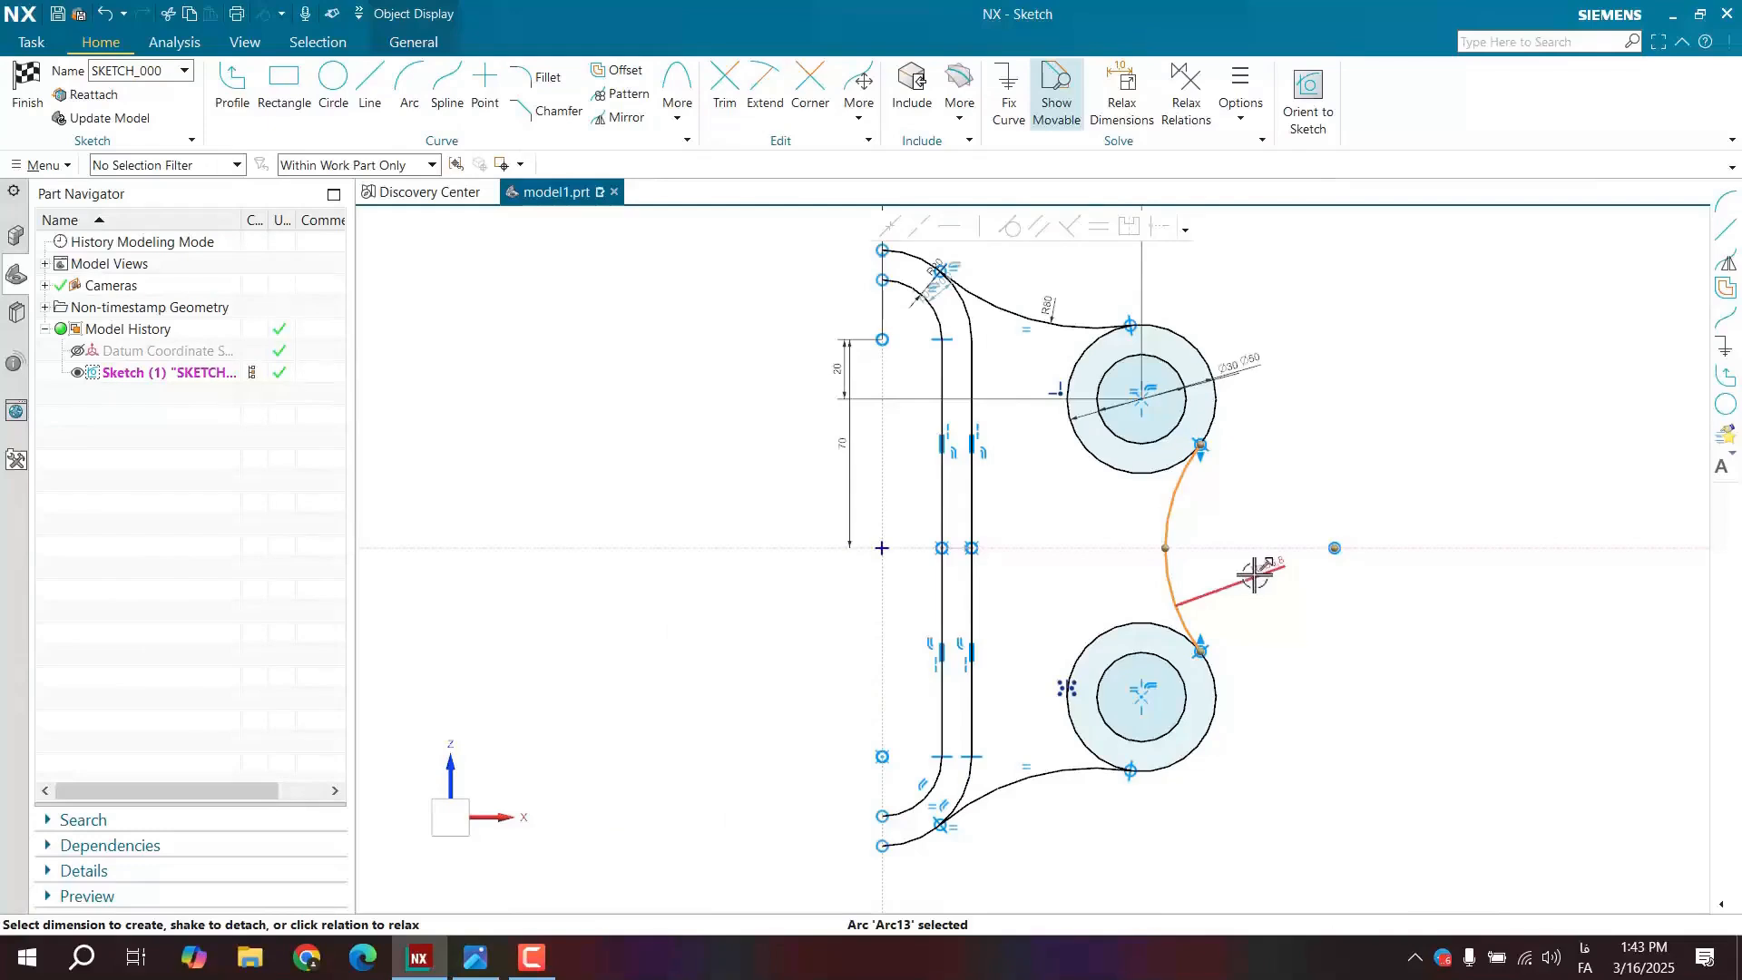
click(1239, 633)
key(Return)
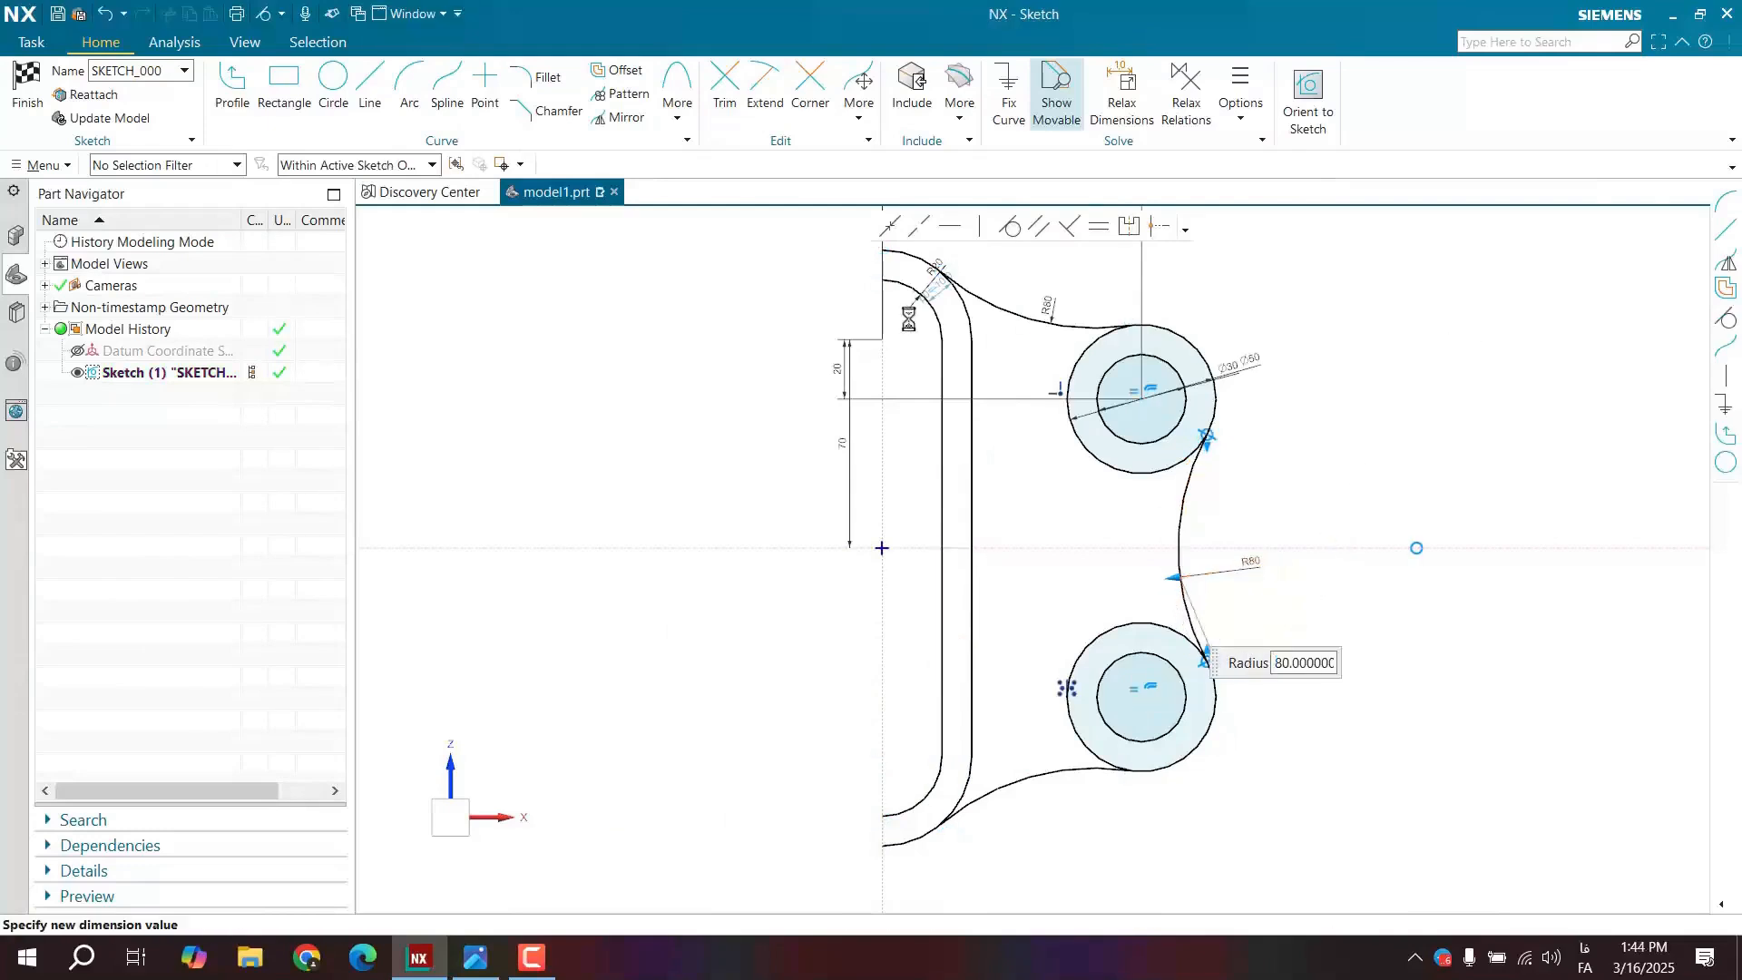
key(ctrl+z)
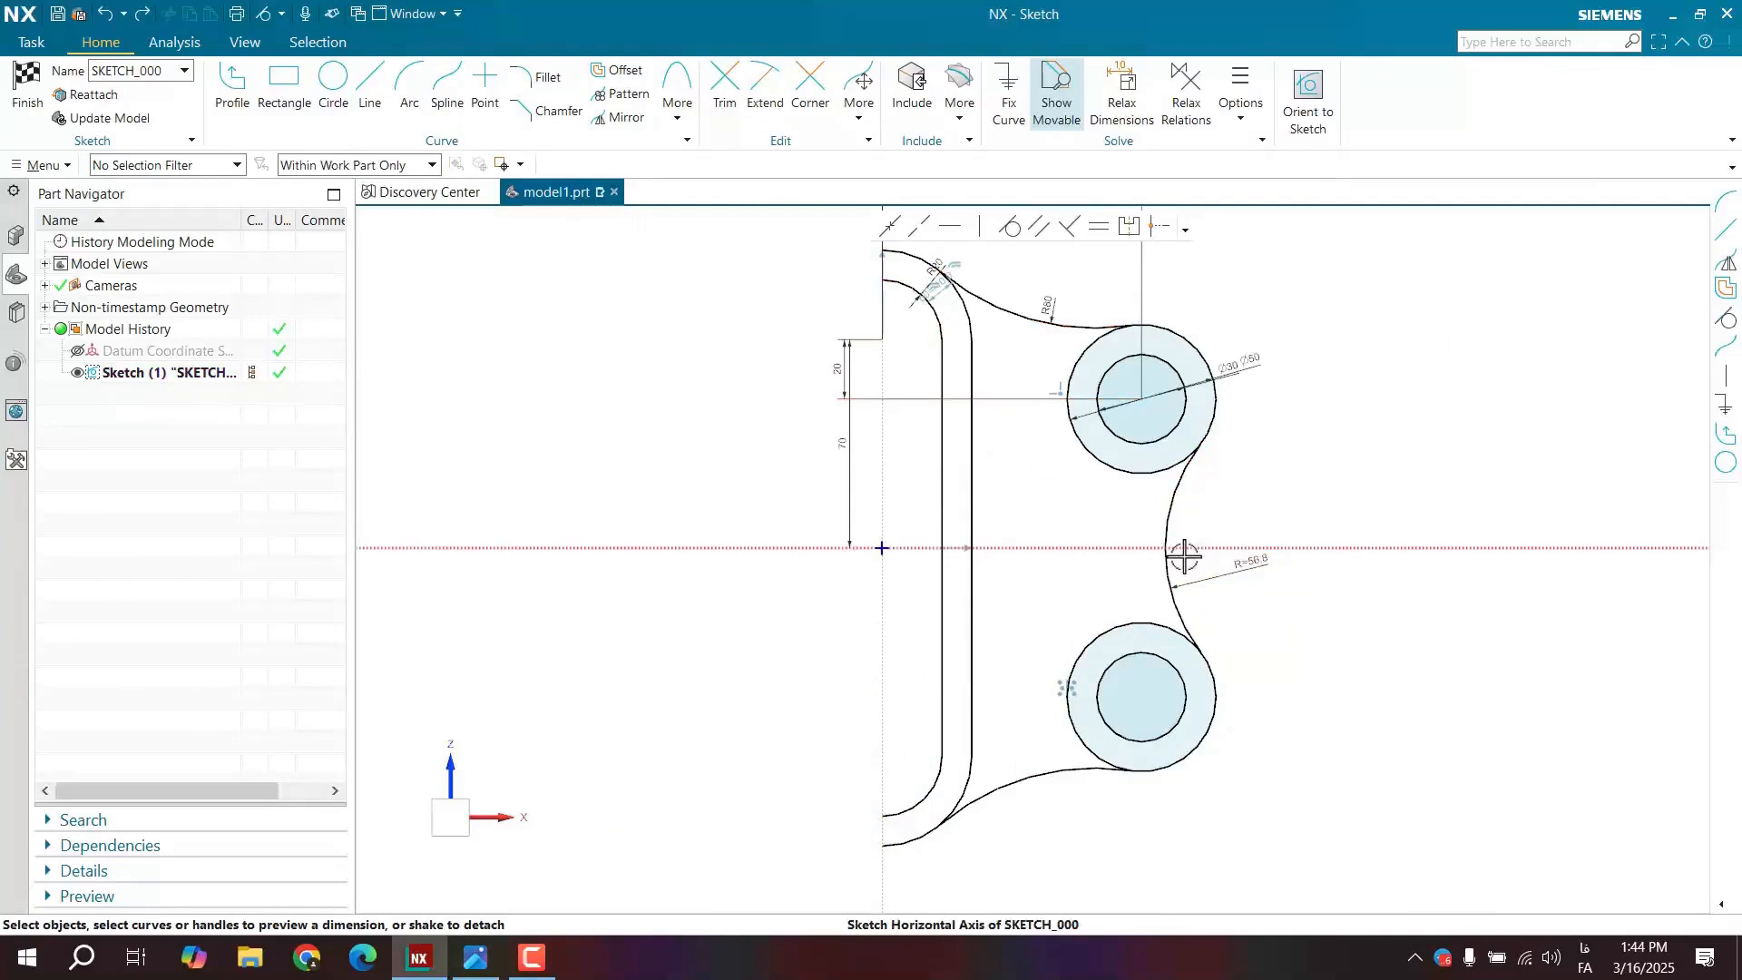
- Make the arc between the bosses equal in radius to the upper R80 connecting arc
click(1184, 555)
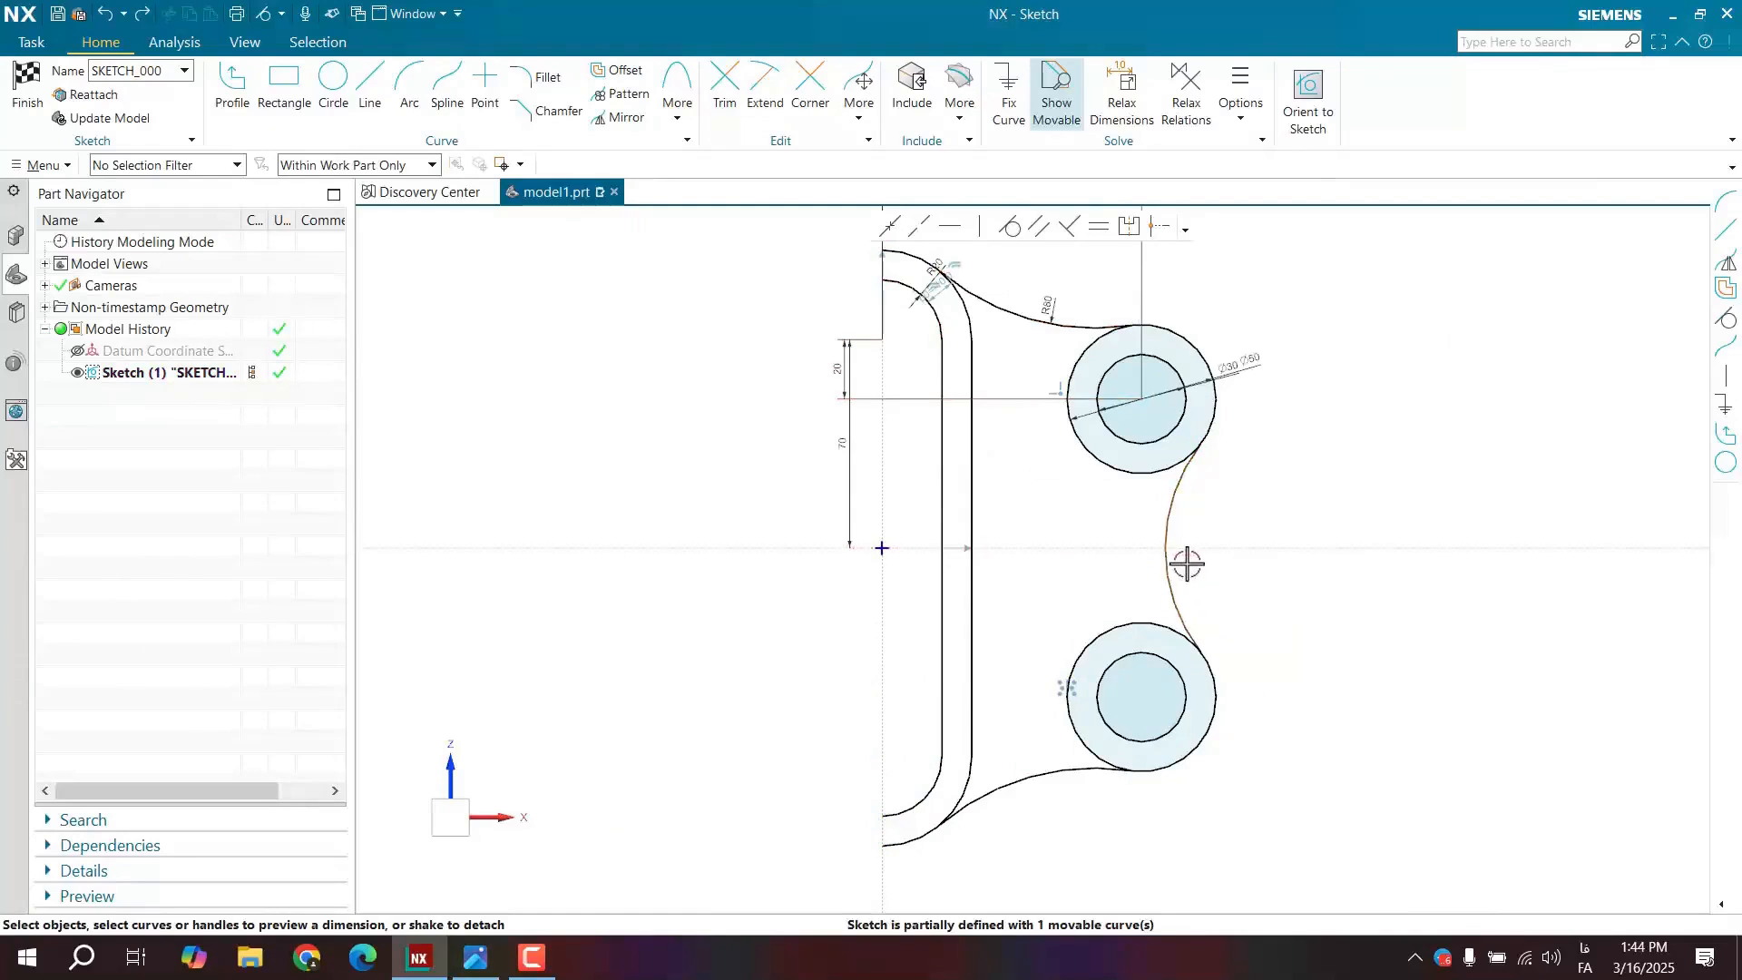
click(998, 313)
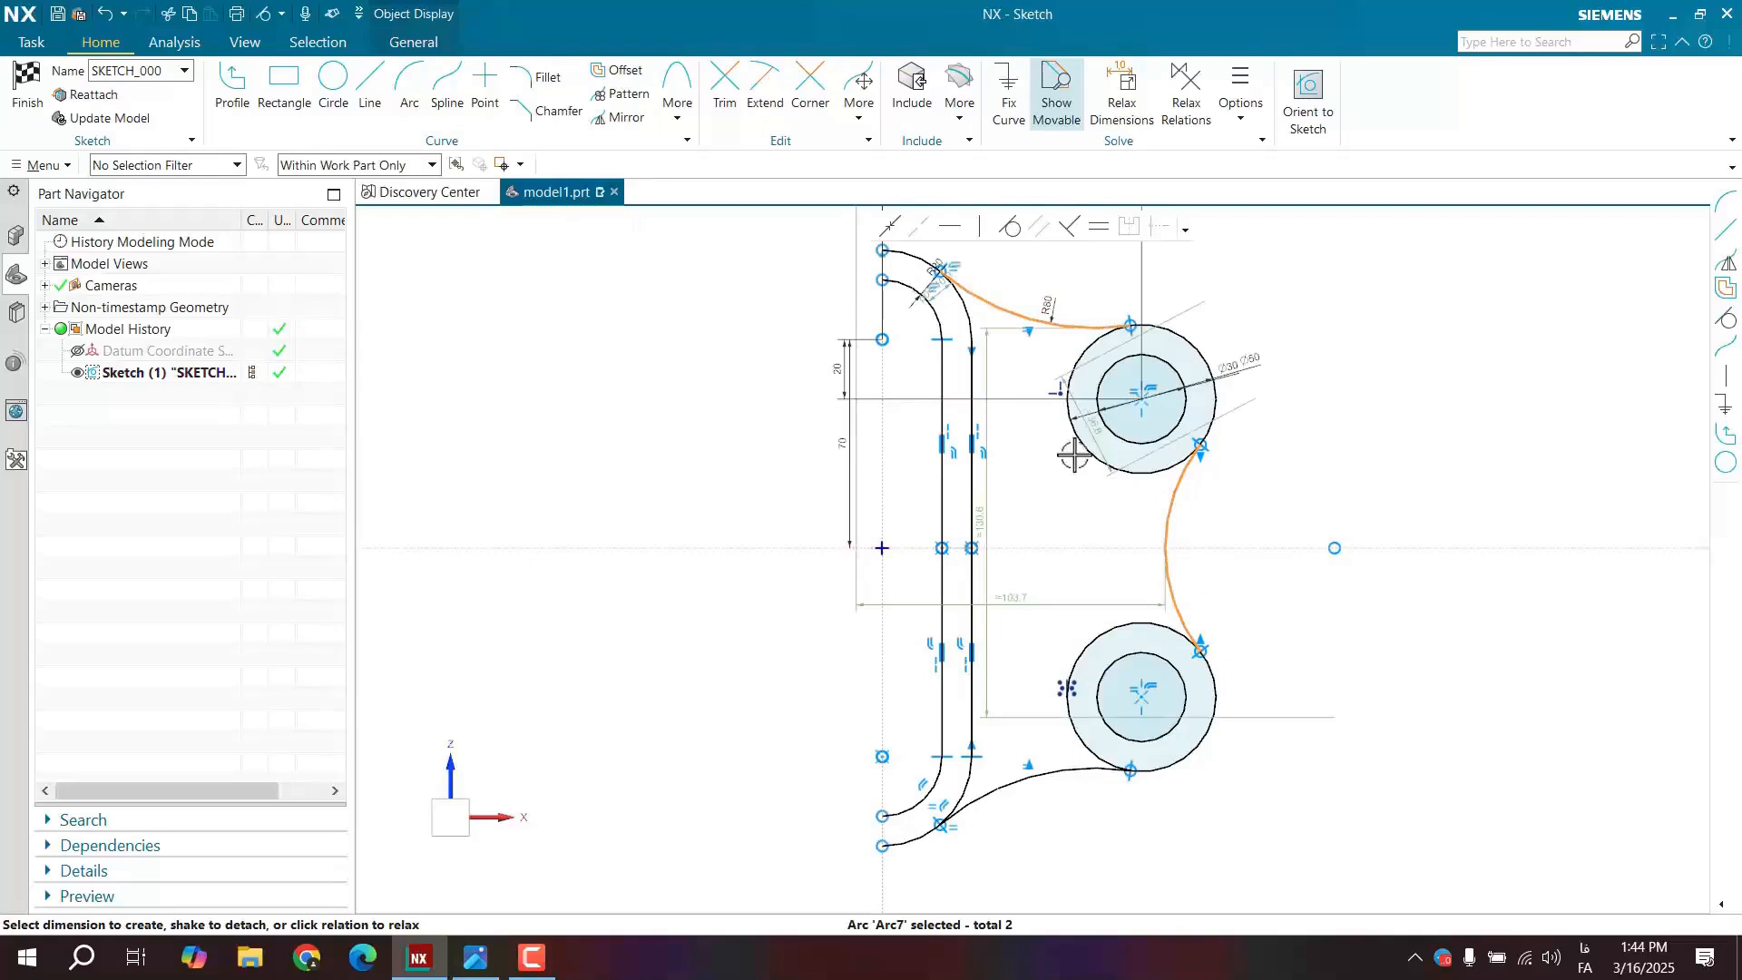
click(1099, 233)
- Draw a vertical line between the two boss centres and convert it to a reference line
scroll(1203, 571, down, 2)
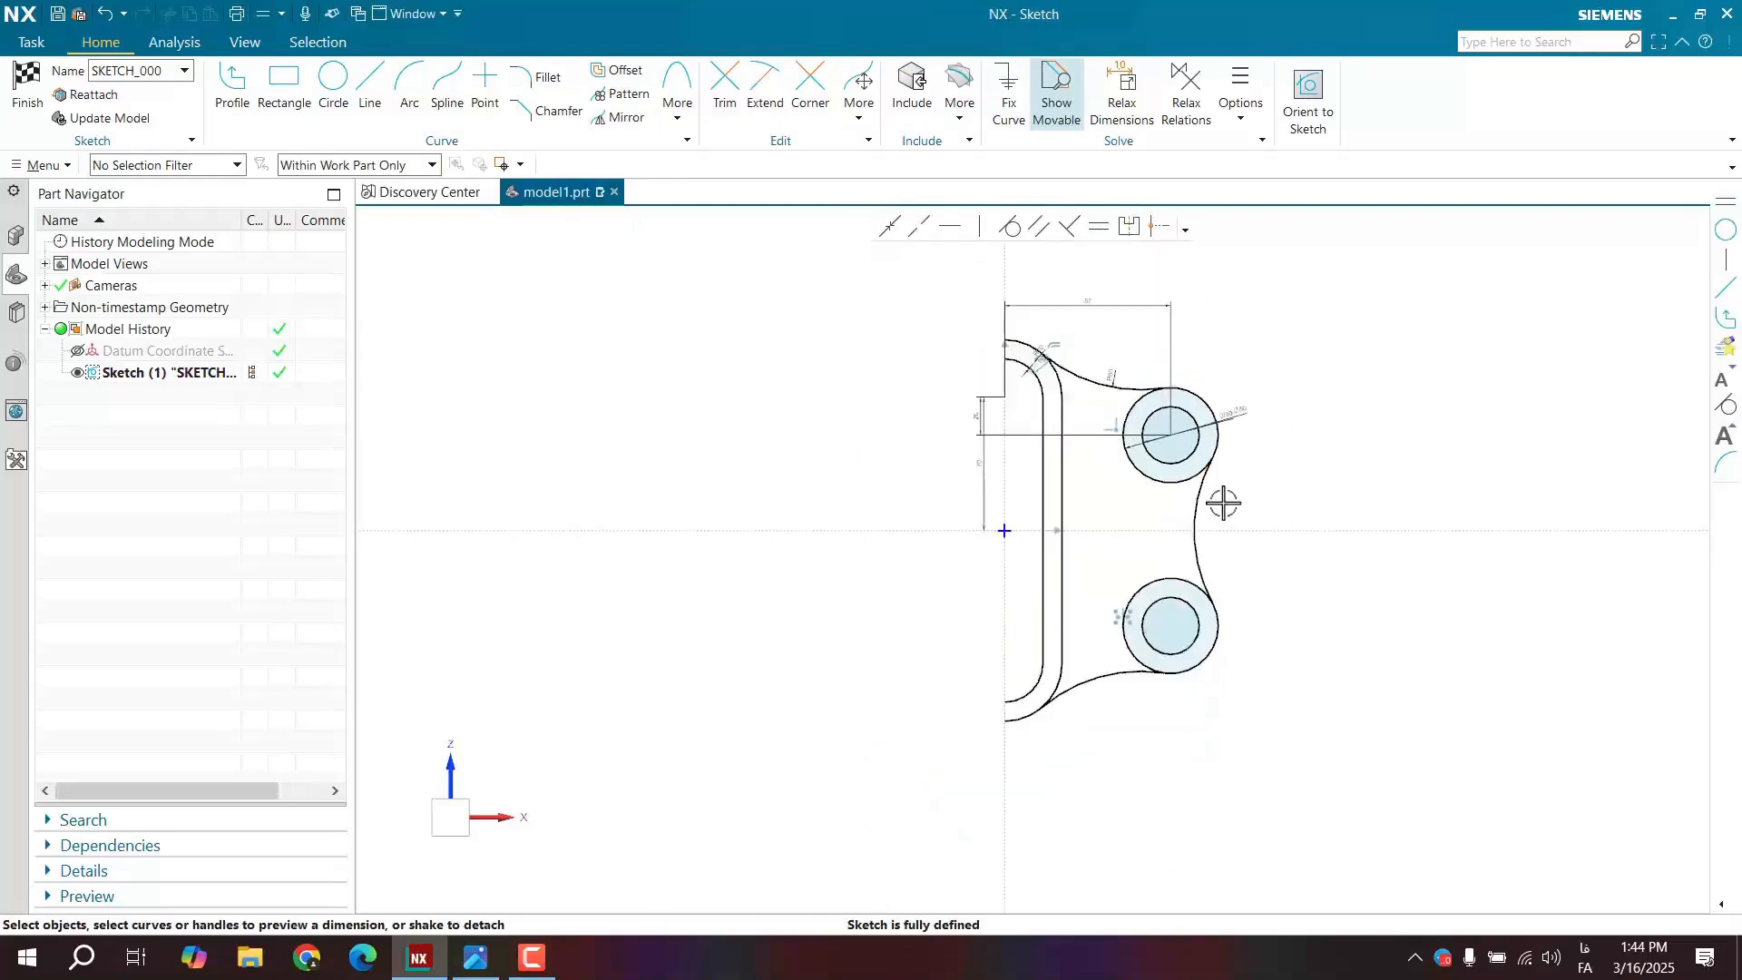
shift+middle_drag(1074, 671, 1149, 732)
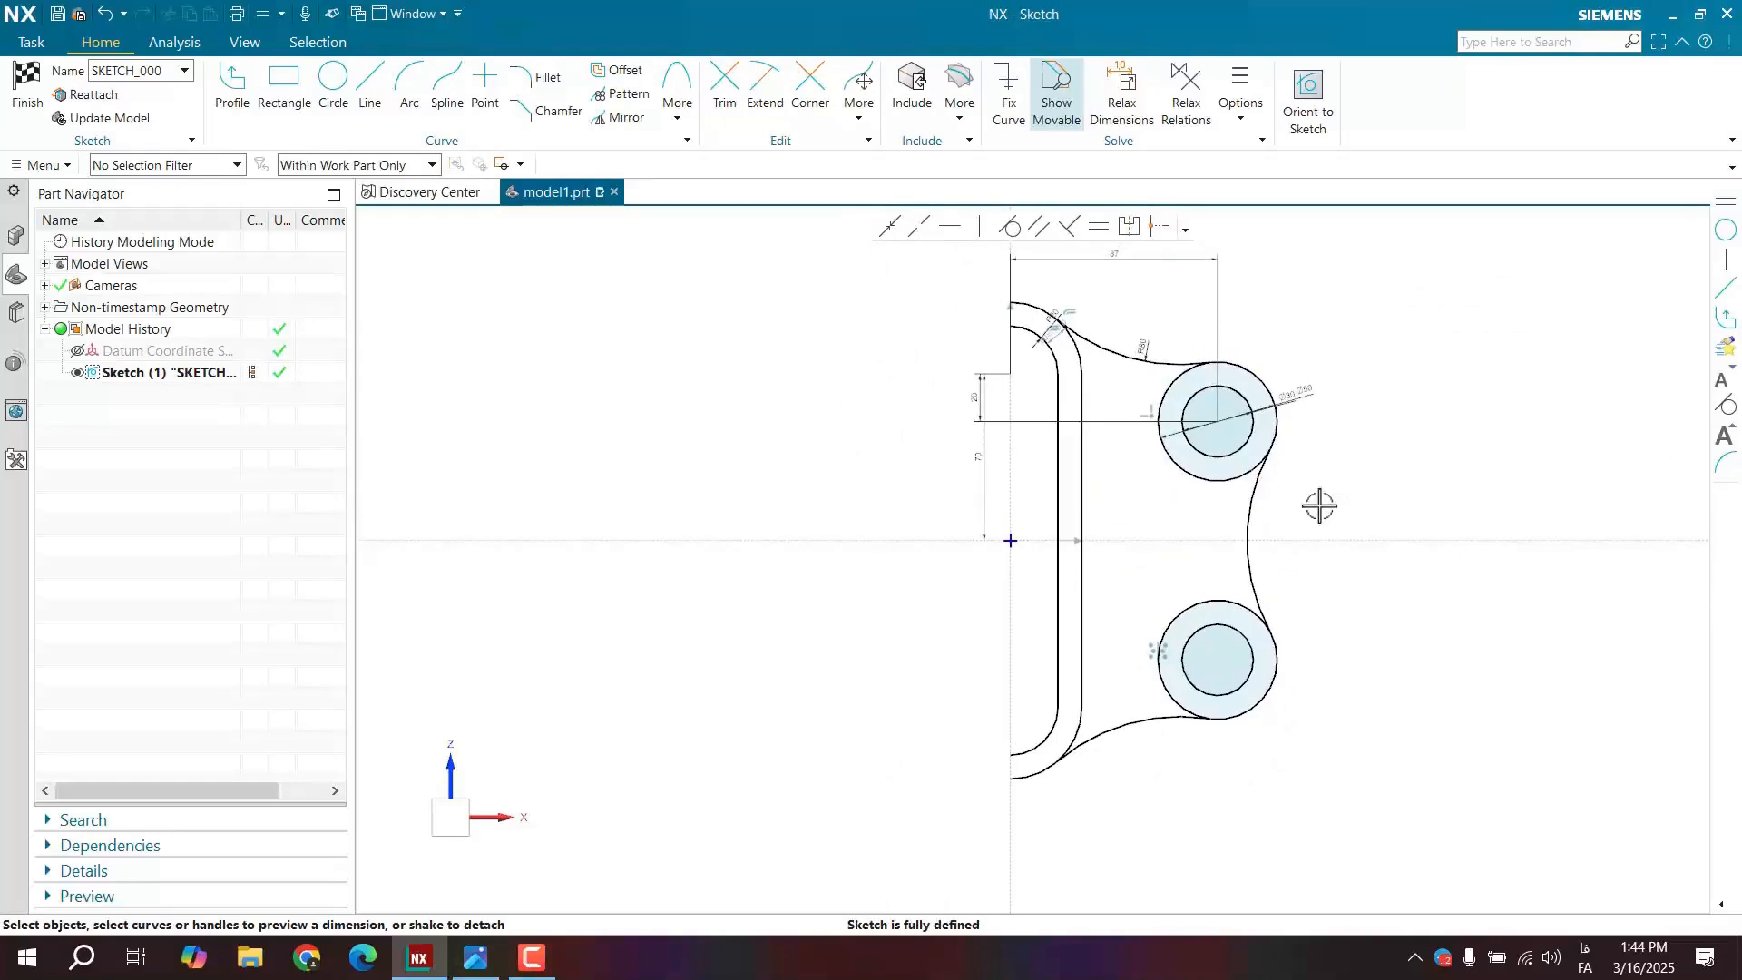
scroll(1383, 495, up, 2)
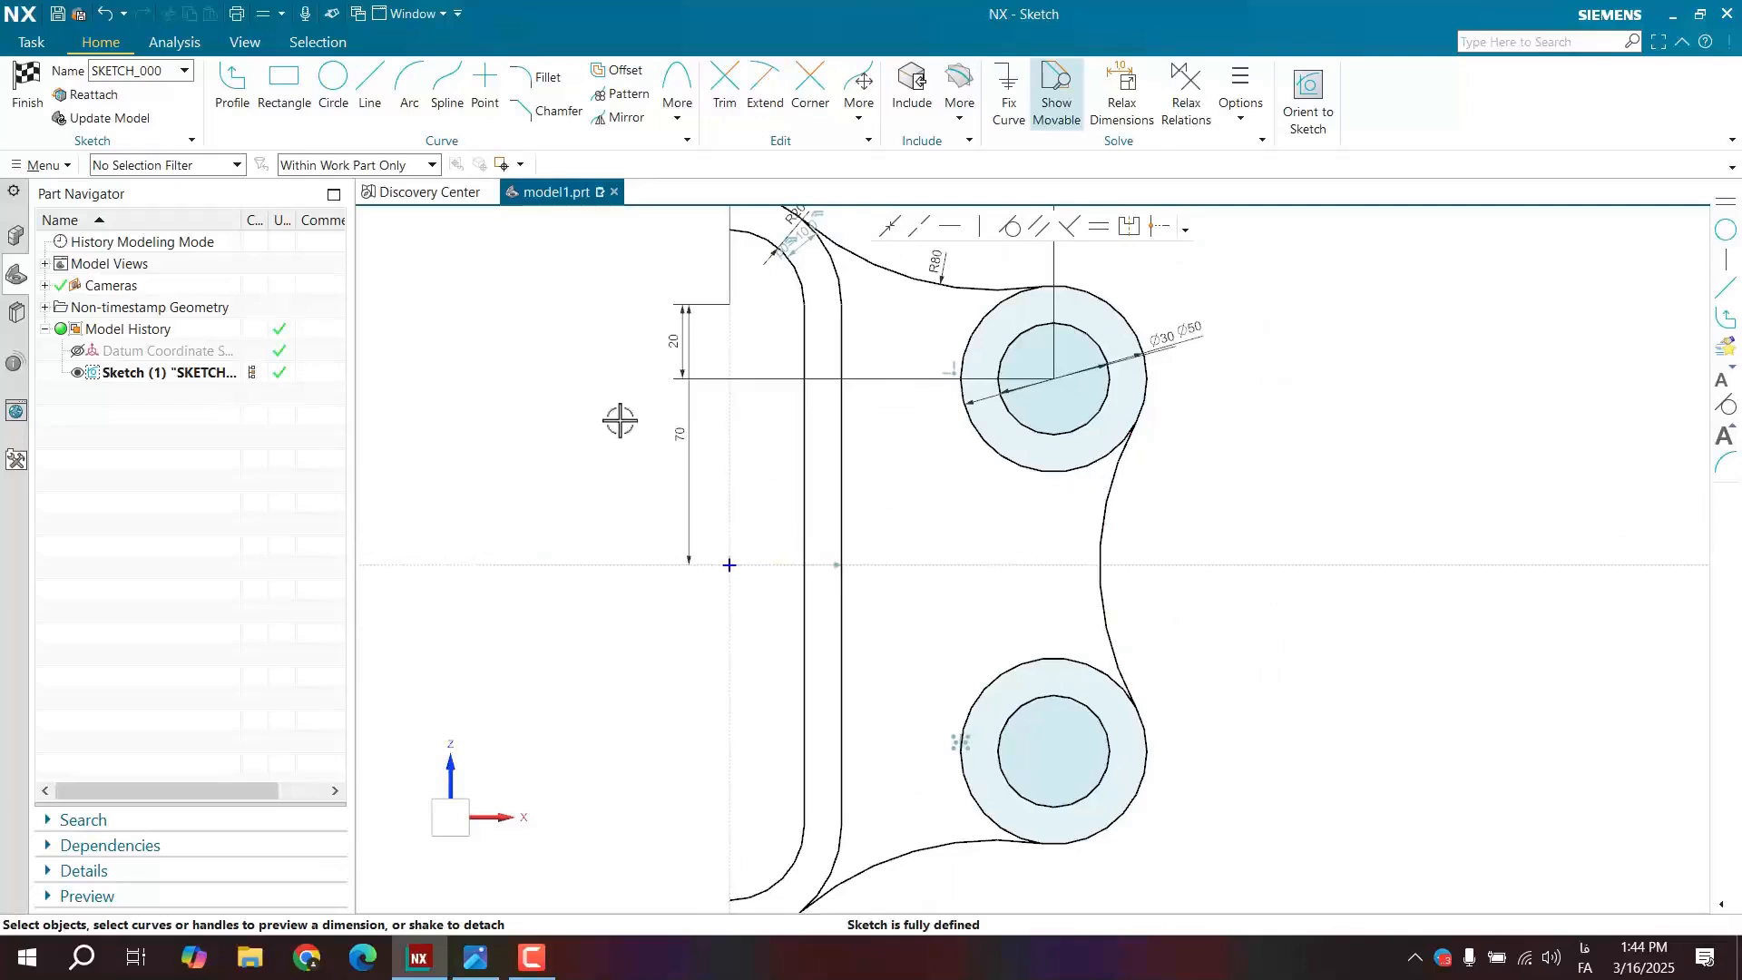
click(370, 86)
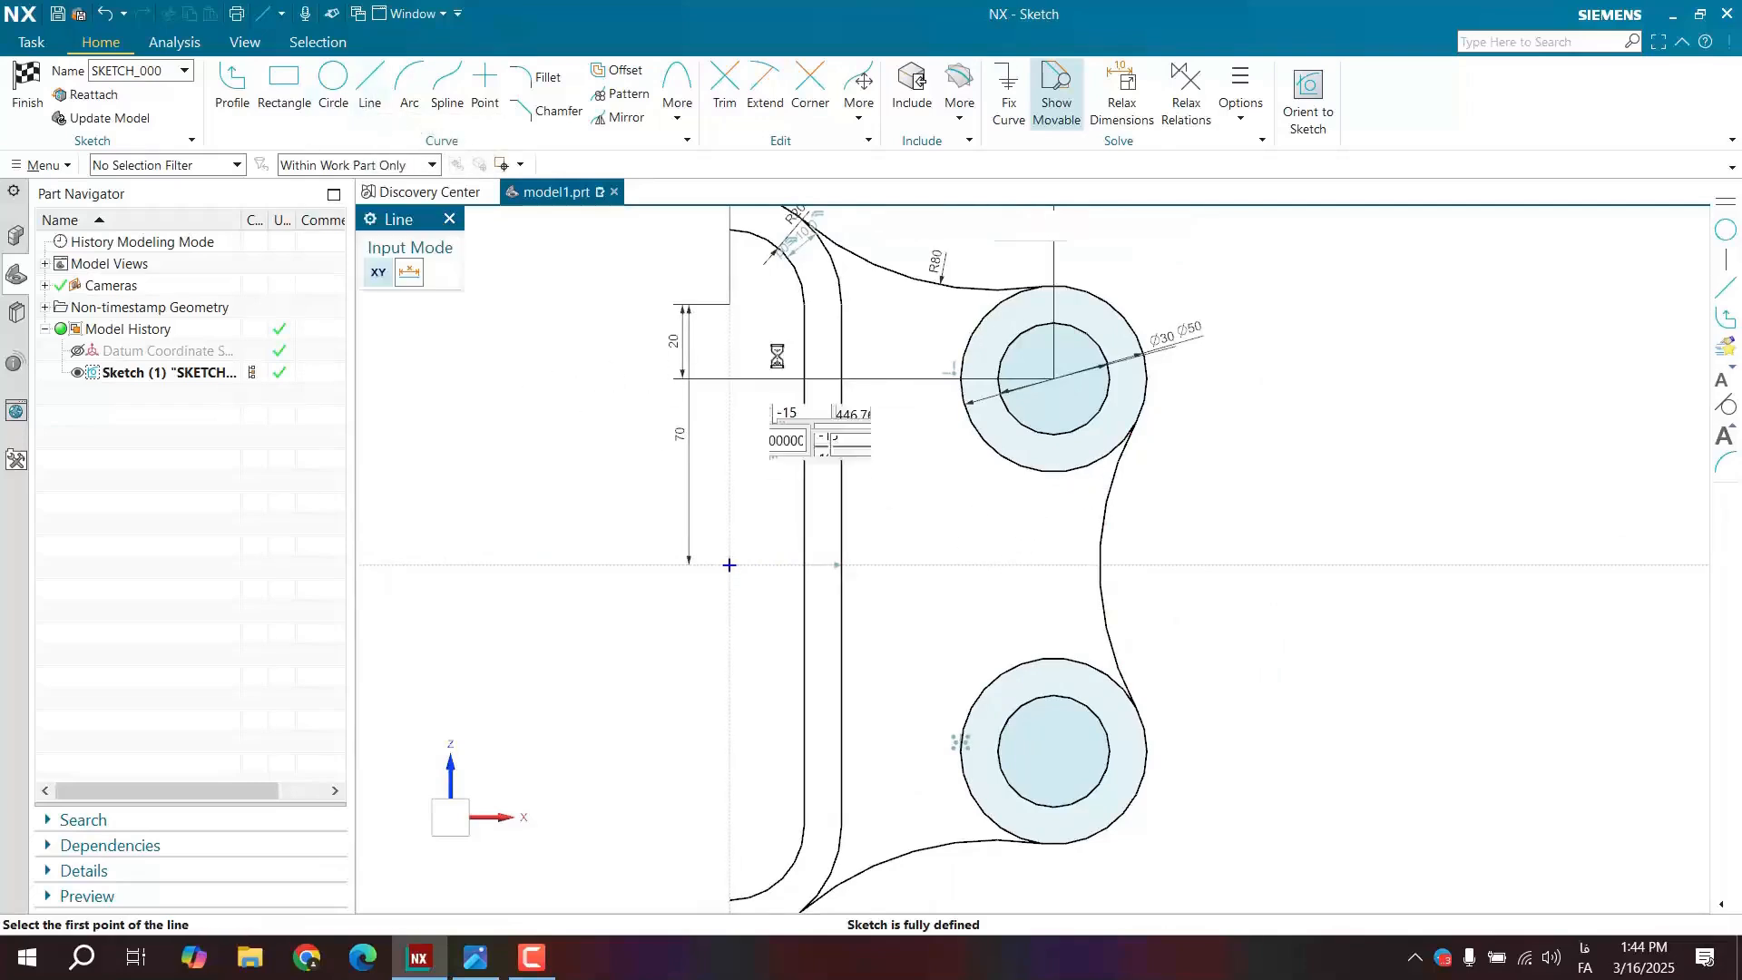
click(1054, 378)
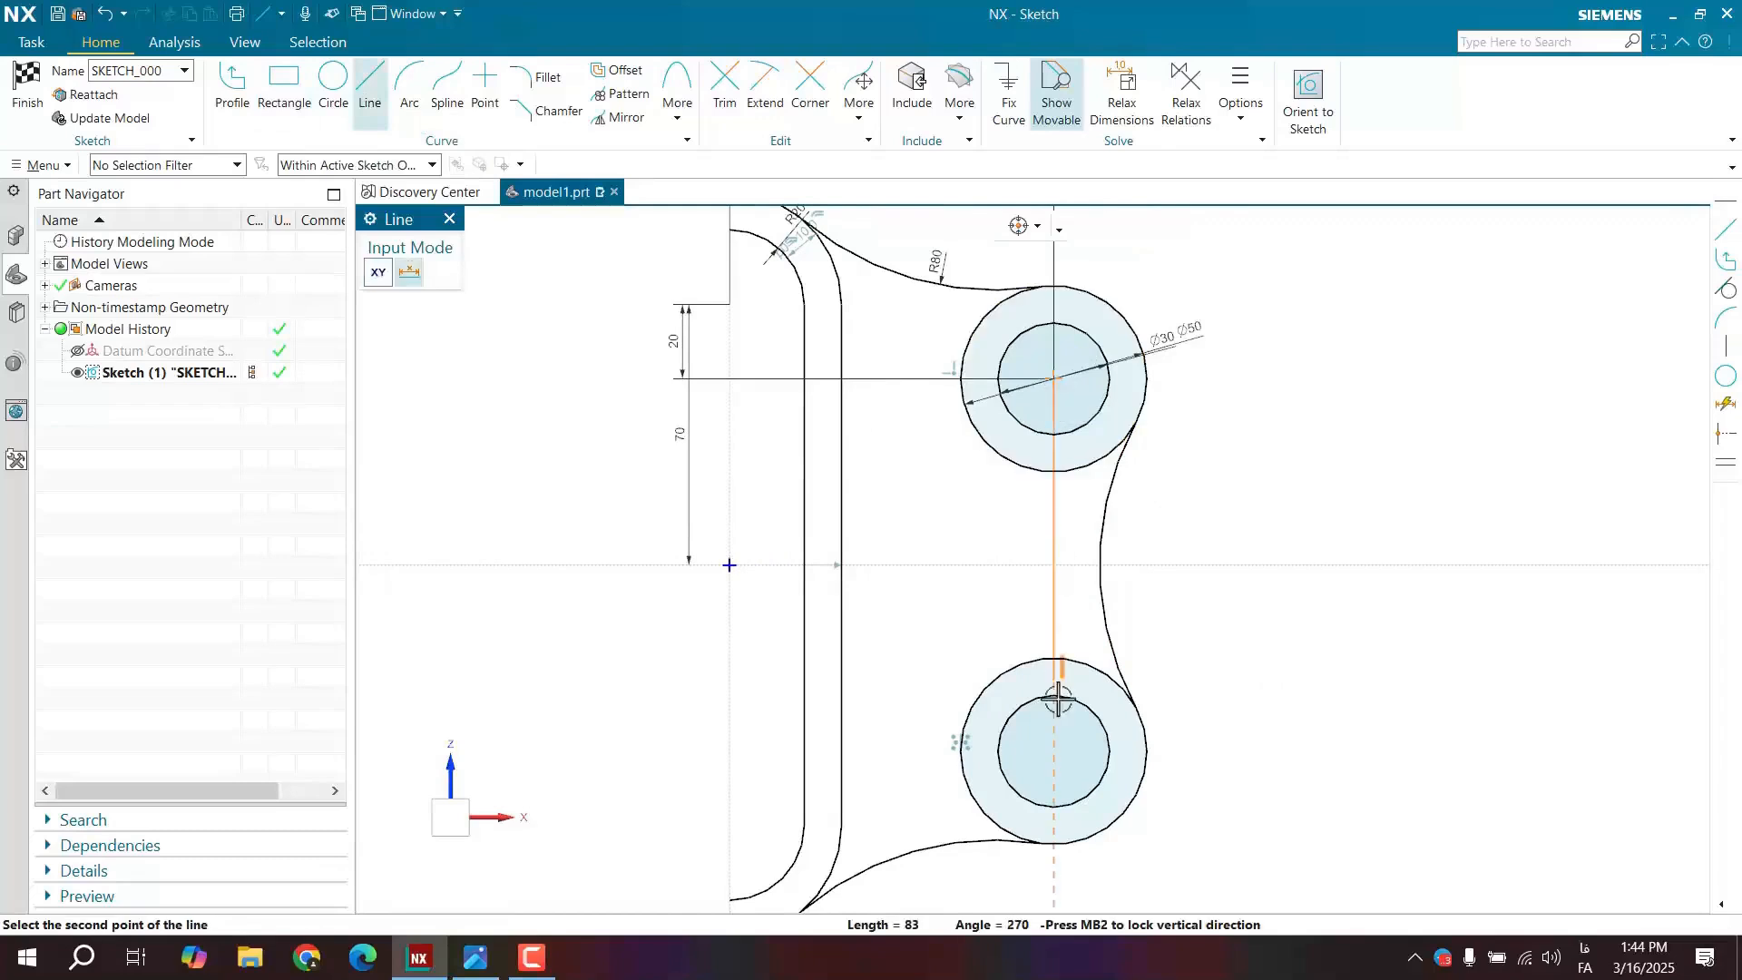
click(1053, 750)
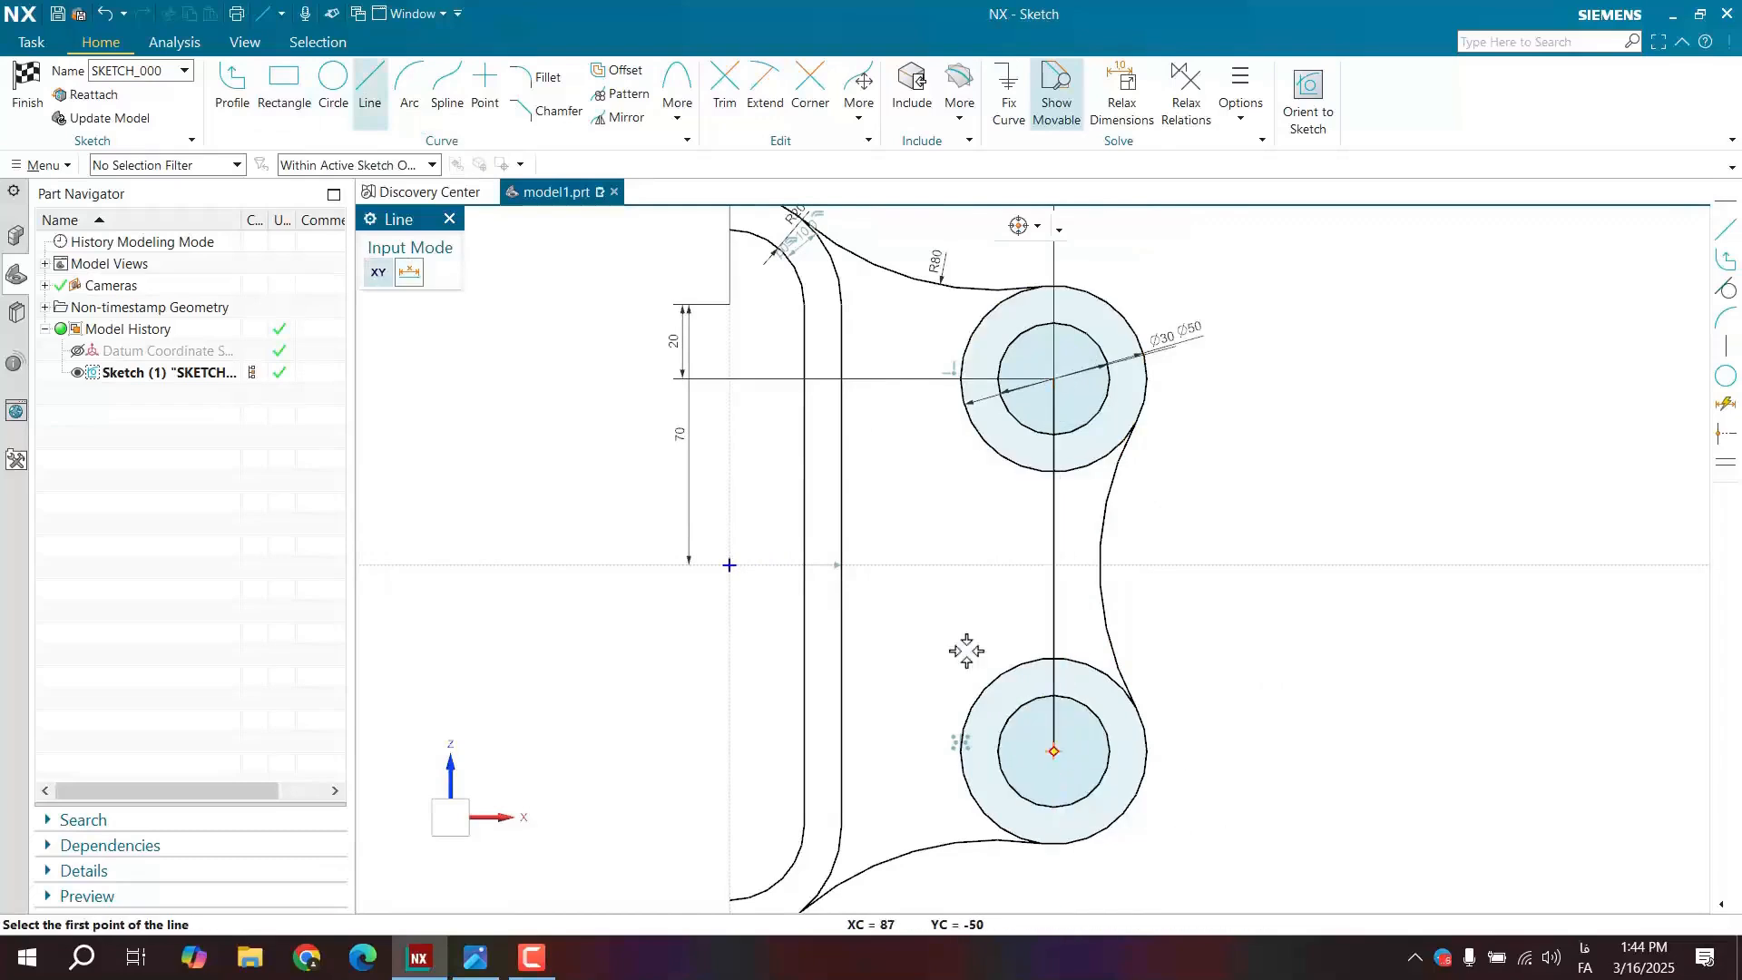
key(Escape)
right_click(1056, 589)
click(1075, 568)
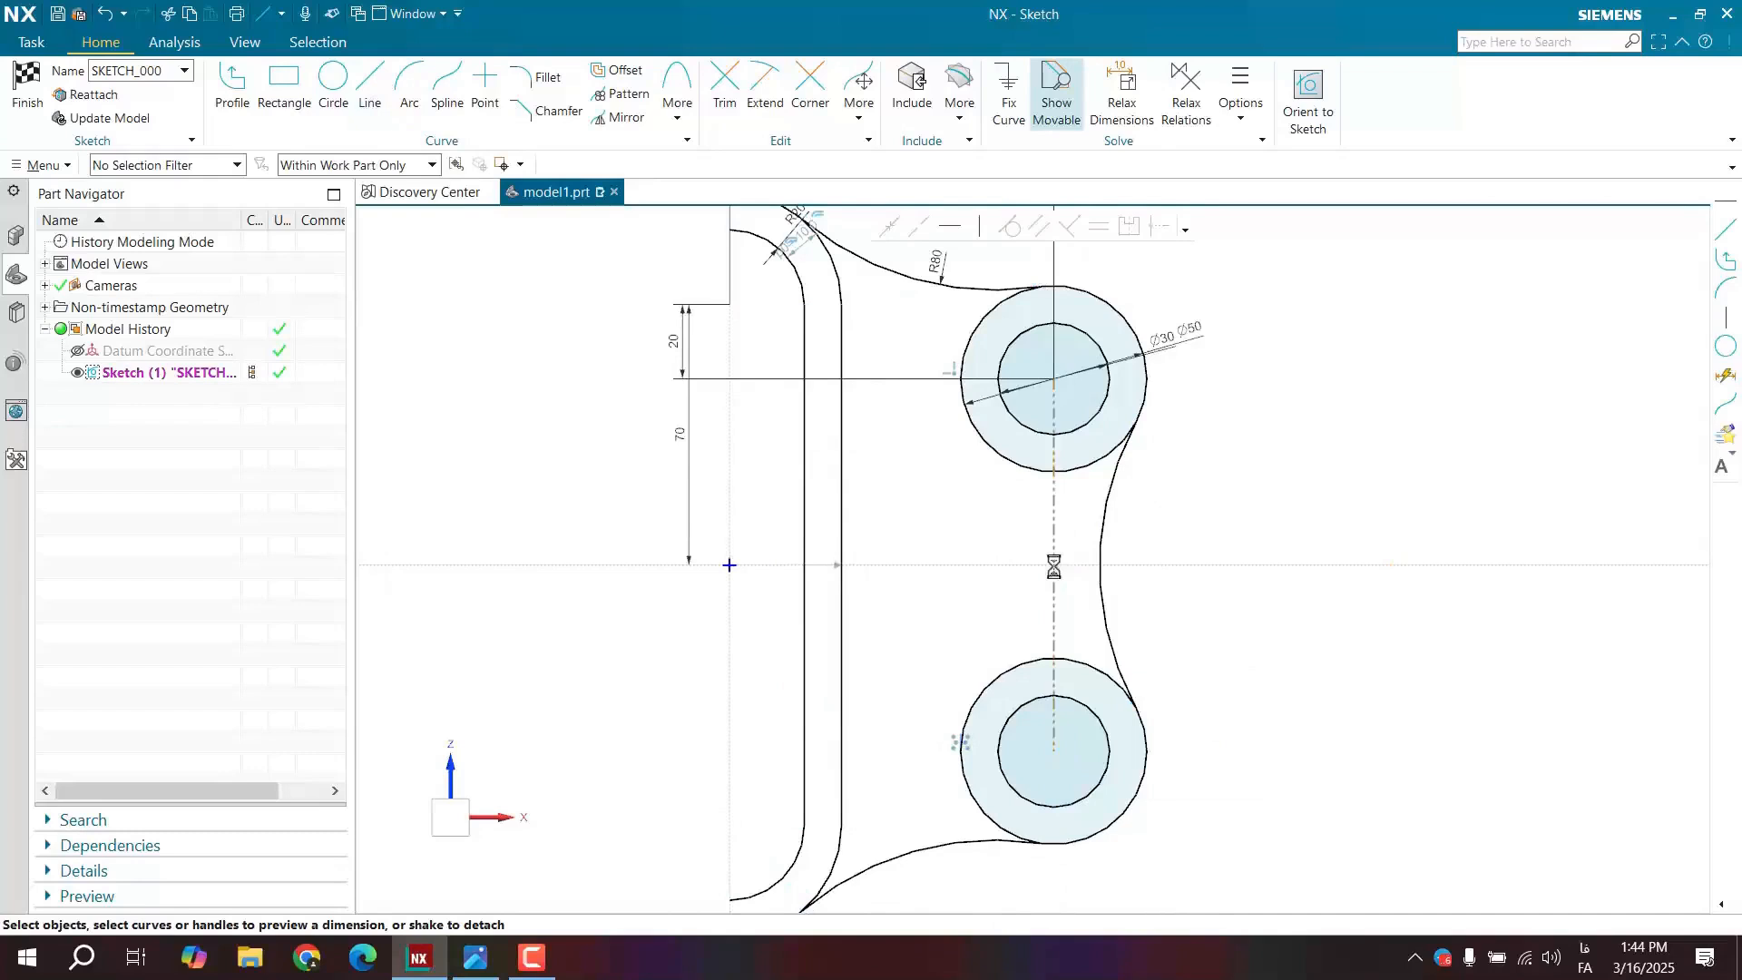
- Mirror the arc between the bosses about the vertical reference line through their centres, keeping the persistent relation
click(626, 117)
click(1106, 531)
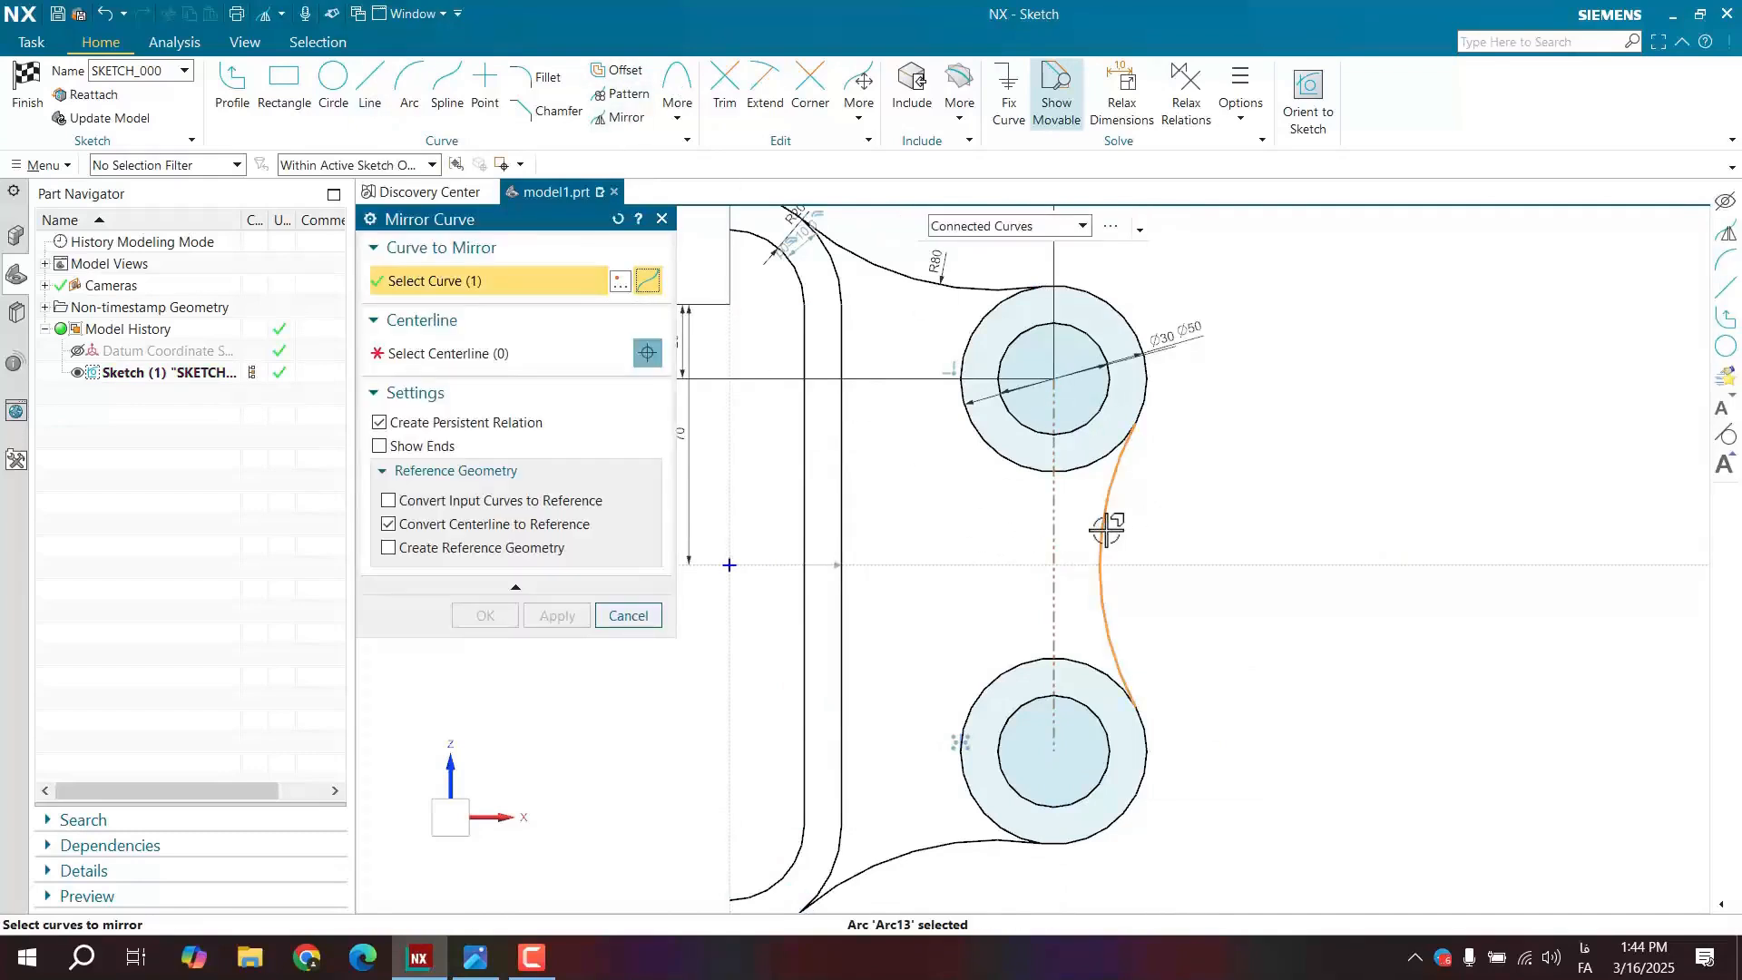
click(552, 361)
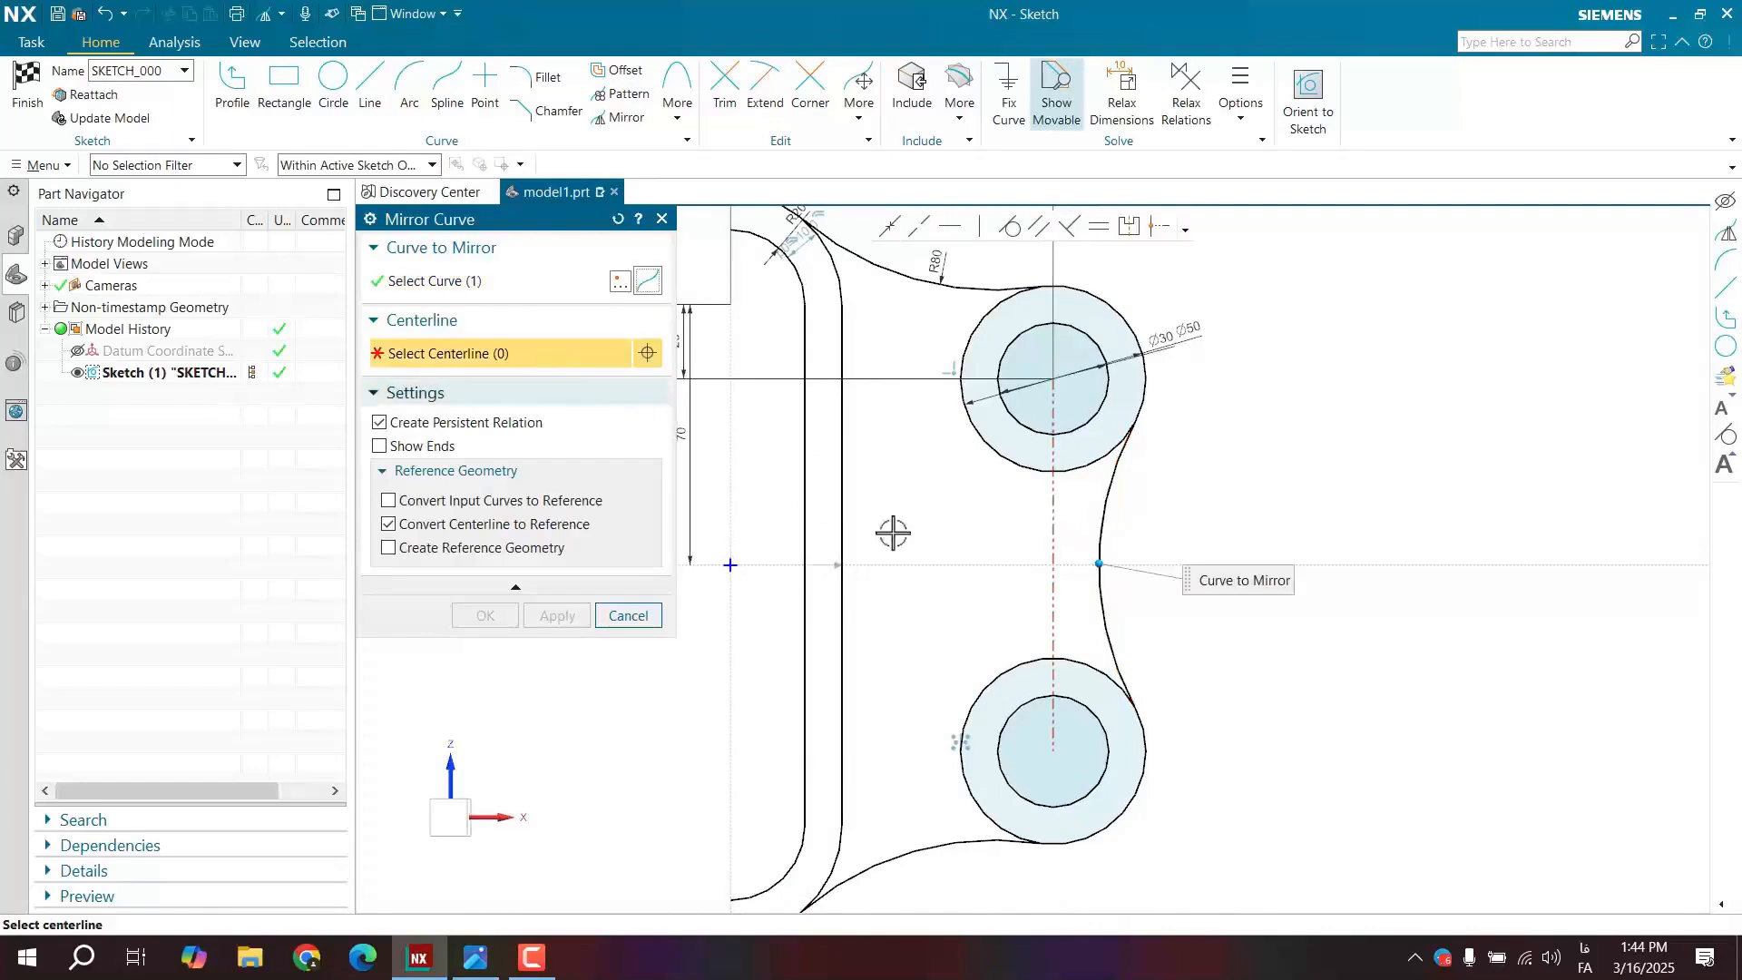
click(1052, 532)
click(486, 616)
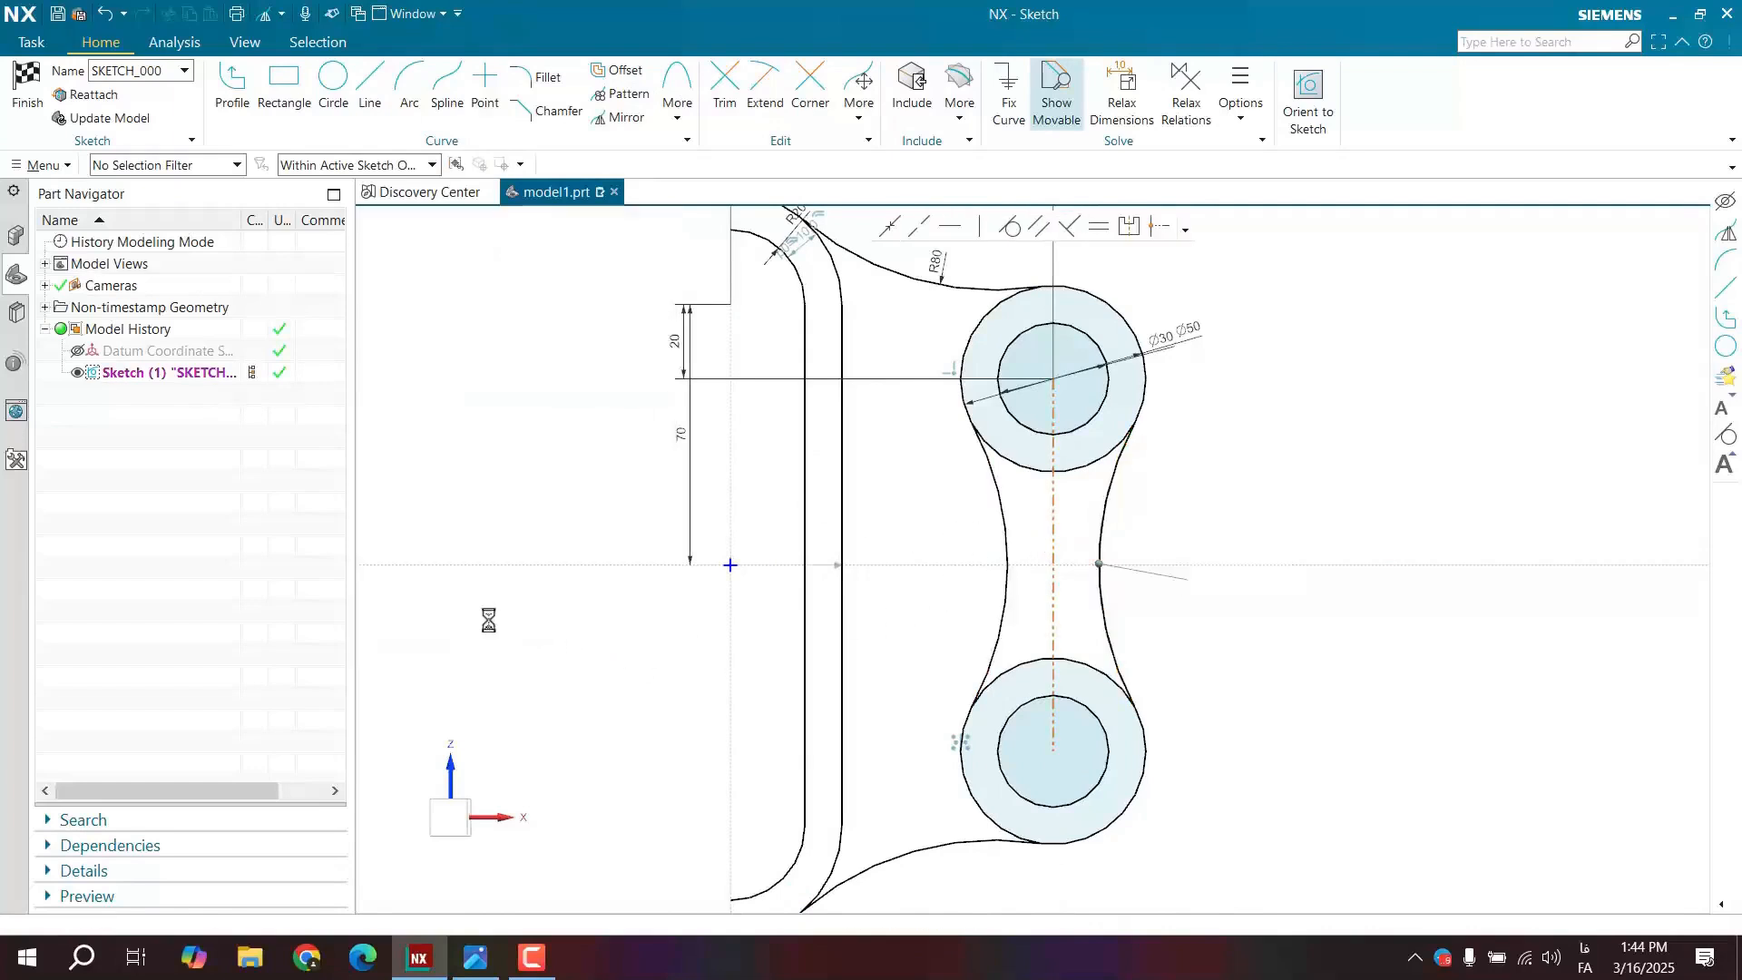
- Mirror the slot curves, connecting arcs, boss circles and both side arcs about the sketch's vertical axis to complete the plate outline
scroll(1055, 550, down, 2)
scroll(912, 628, up, 1)
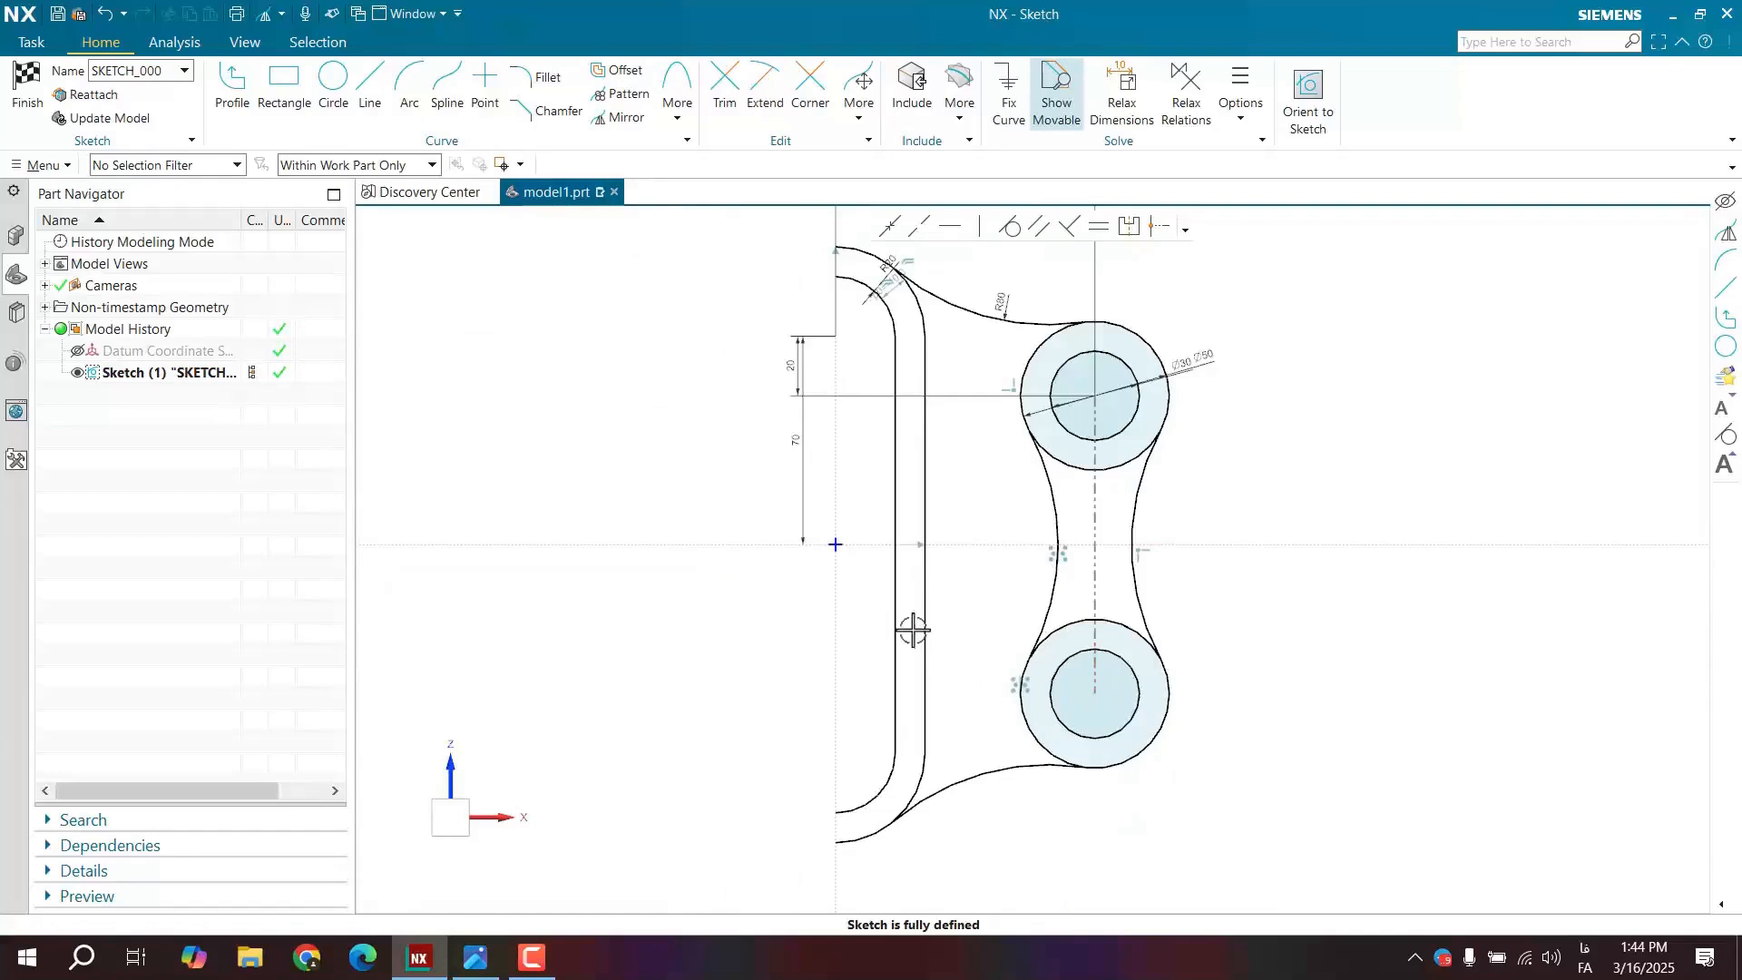
scroll(1039, 600, down, 1)
shift+middle_drag(730, 629, 828, 639)
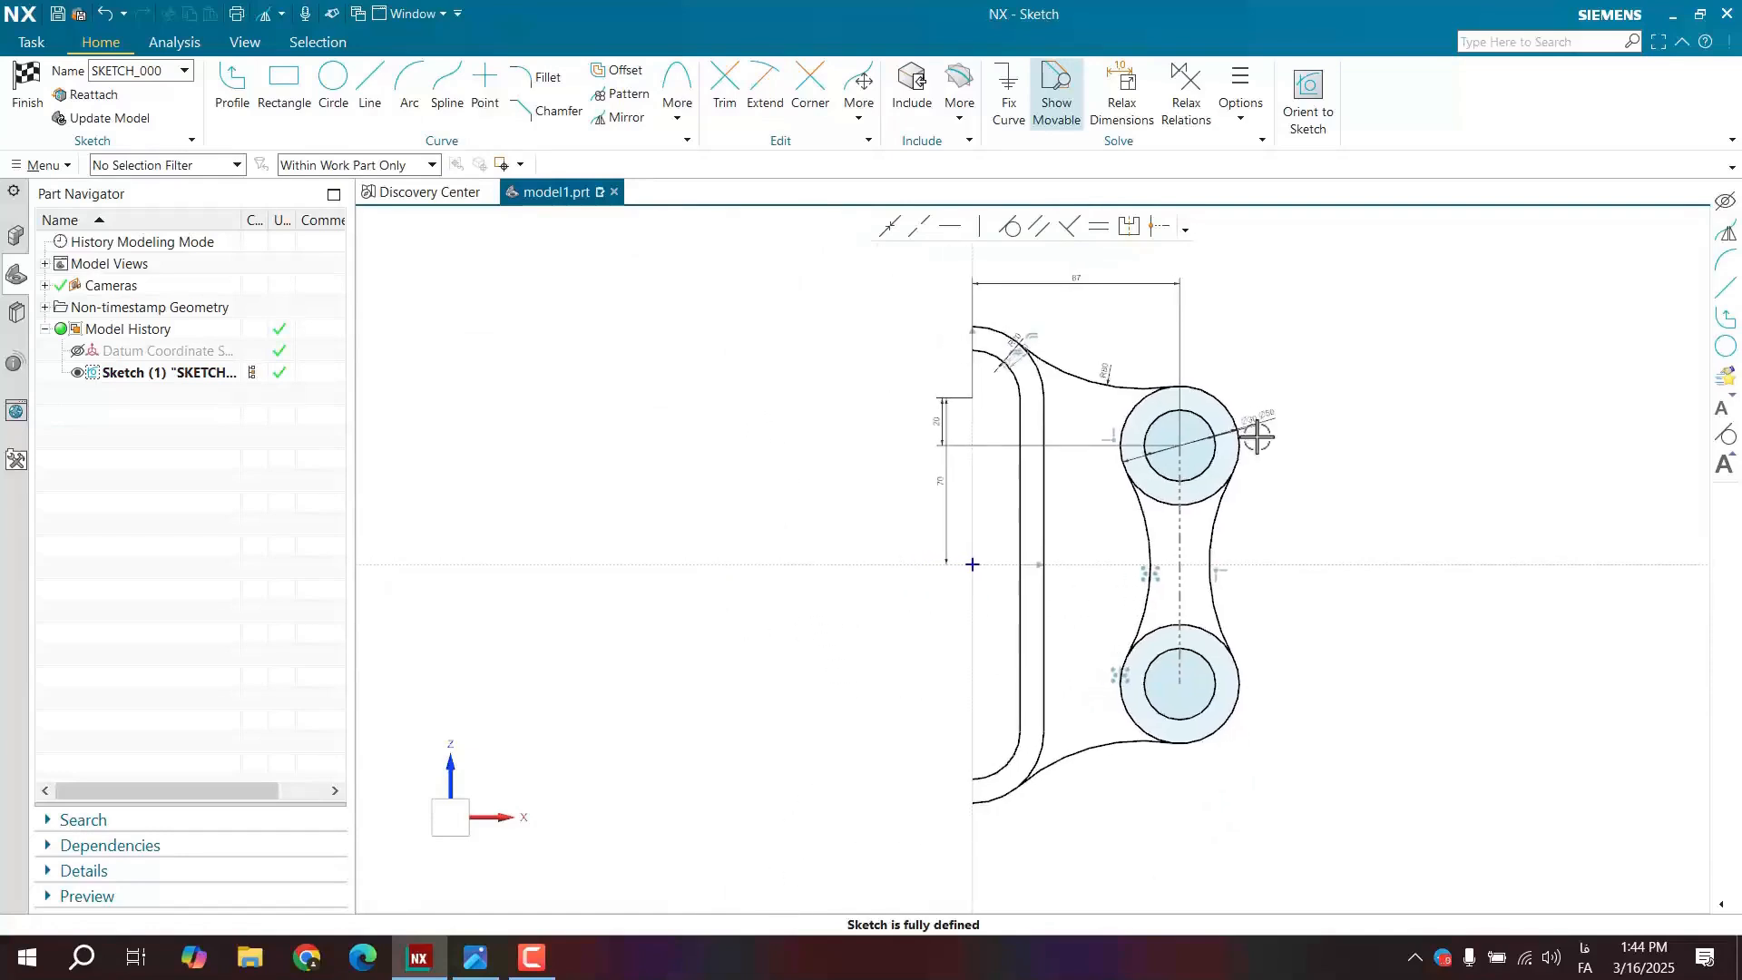
click(626, 118)
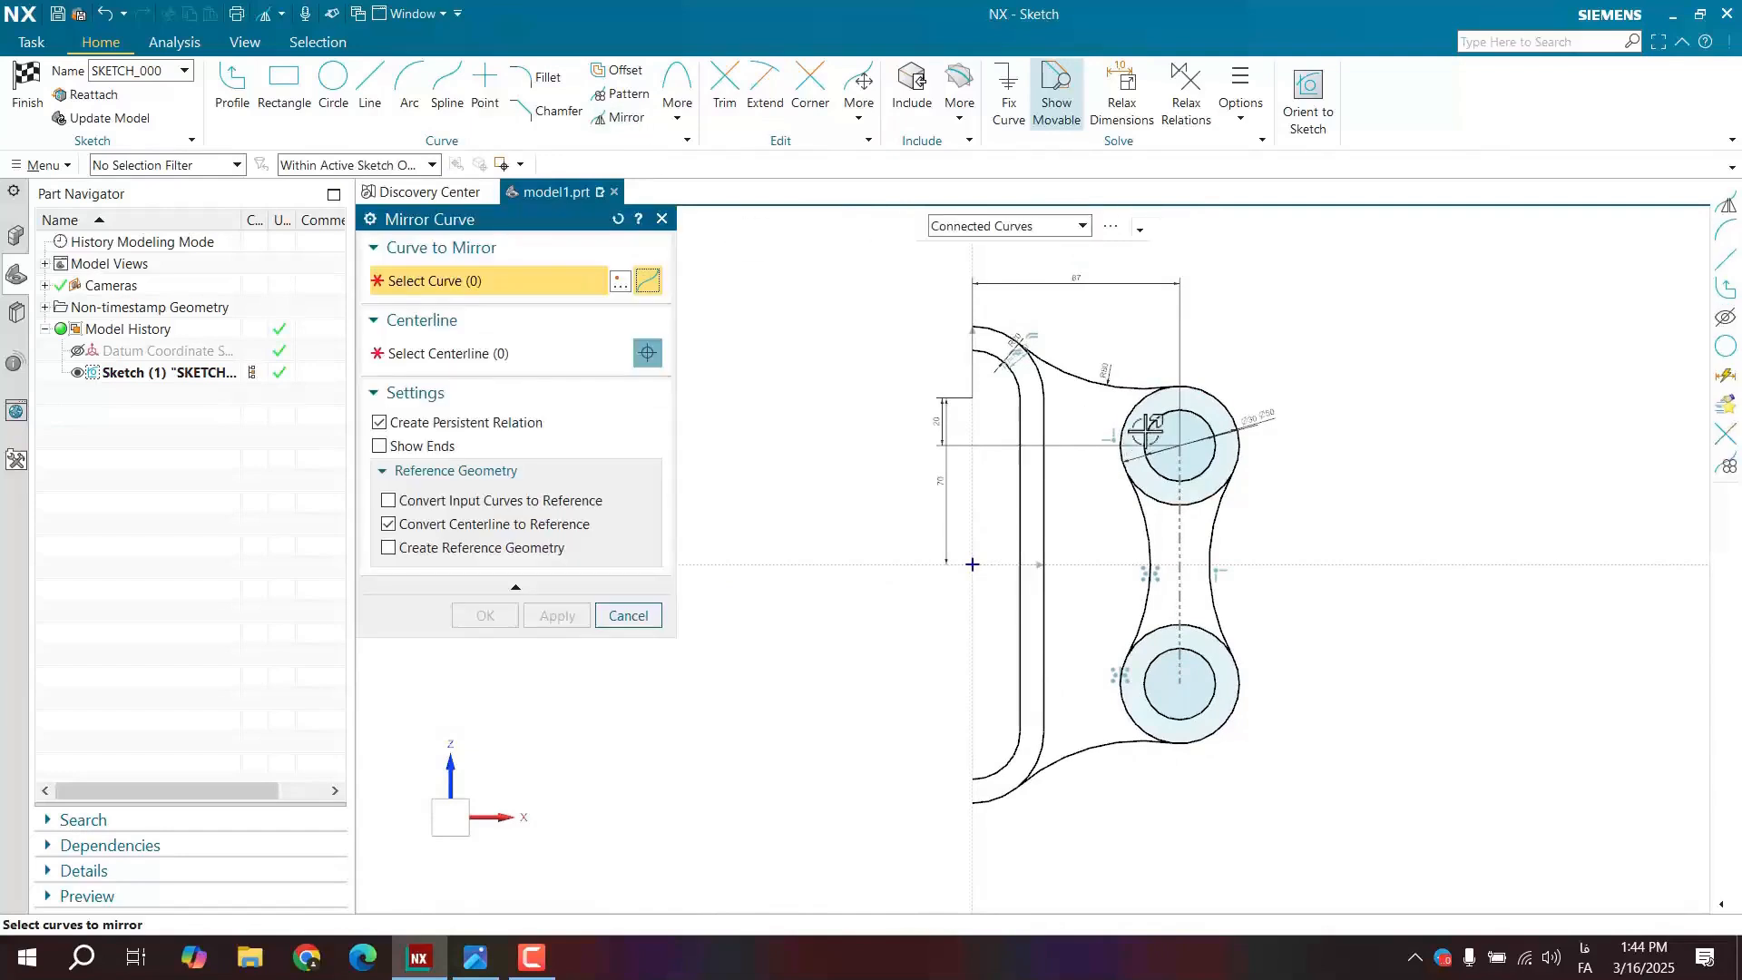
click(1036, 390)
click(1135, 385)
click(1126, 419)
click(1140, 523)
click(1168, 628)
click(1209, 673)
click(1134, 731)
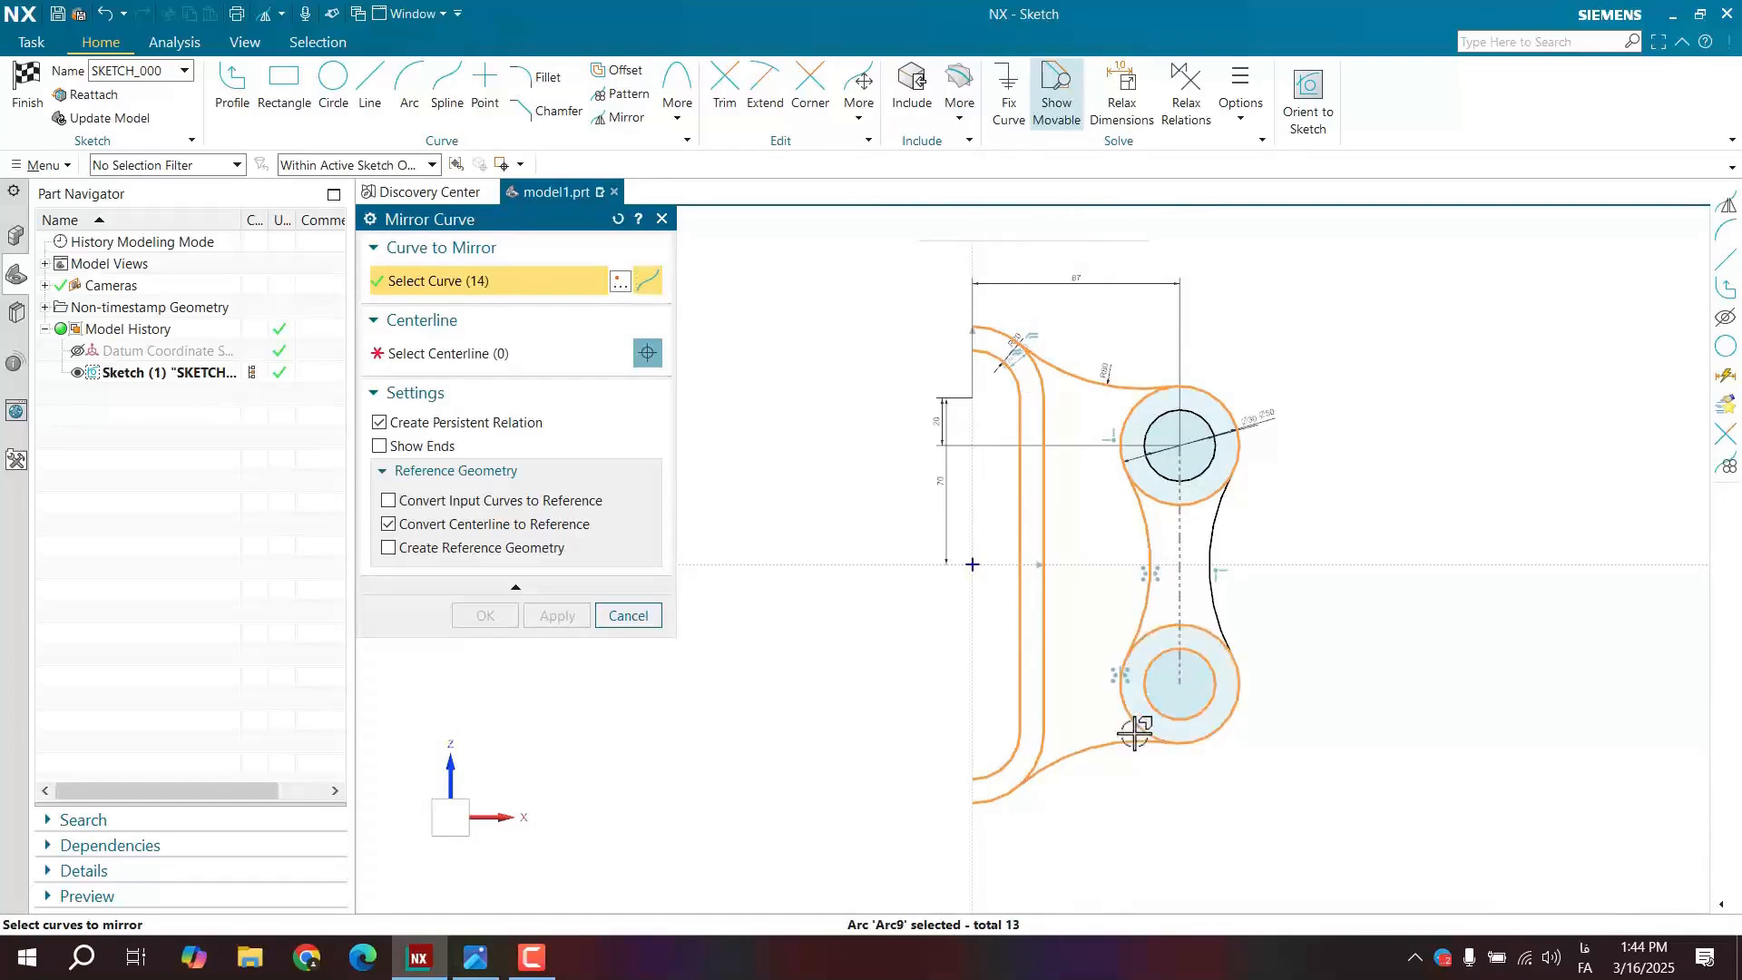
click(1216, 603)
click(1181, 488)
click(1177, 495)
click(1188, 551)
click(1205, 469)
click(1211, 495)
middle_click(520, 392)
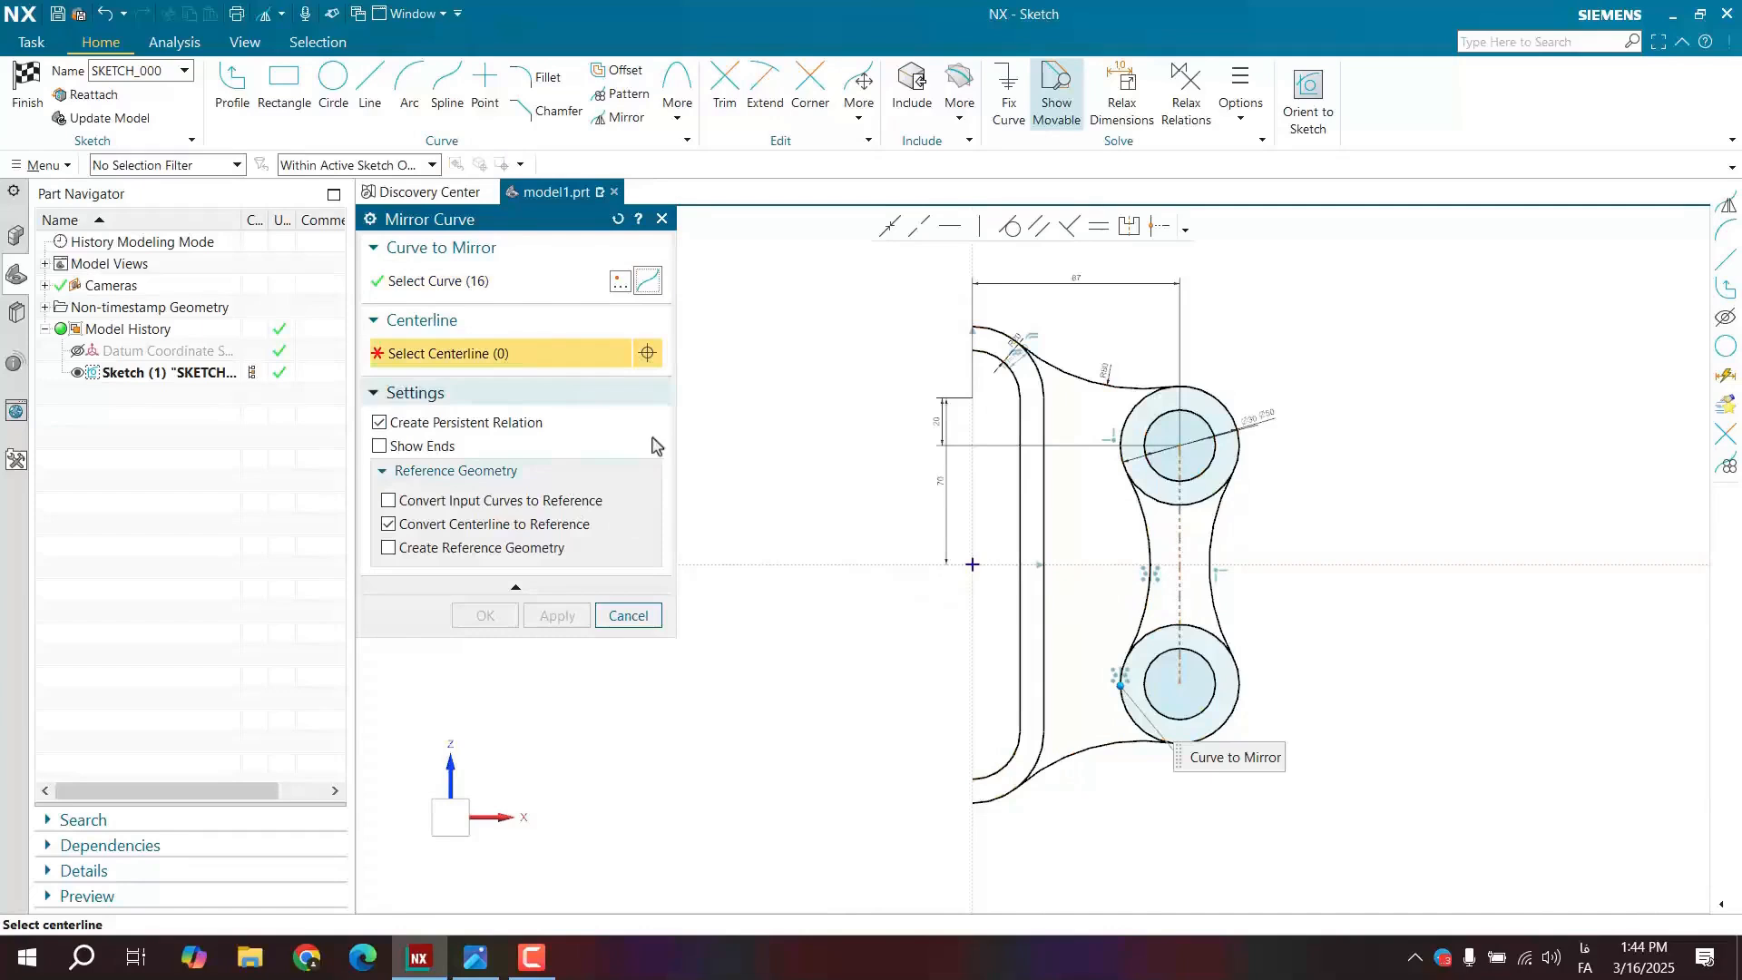
click(971, 499)
click(485, 617)
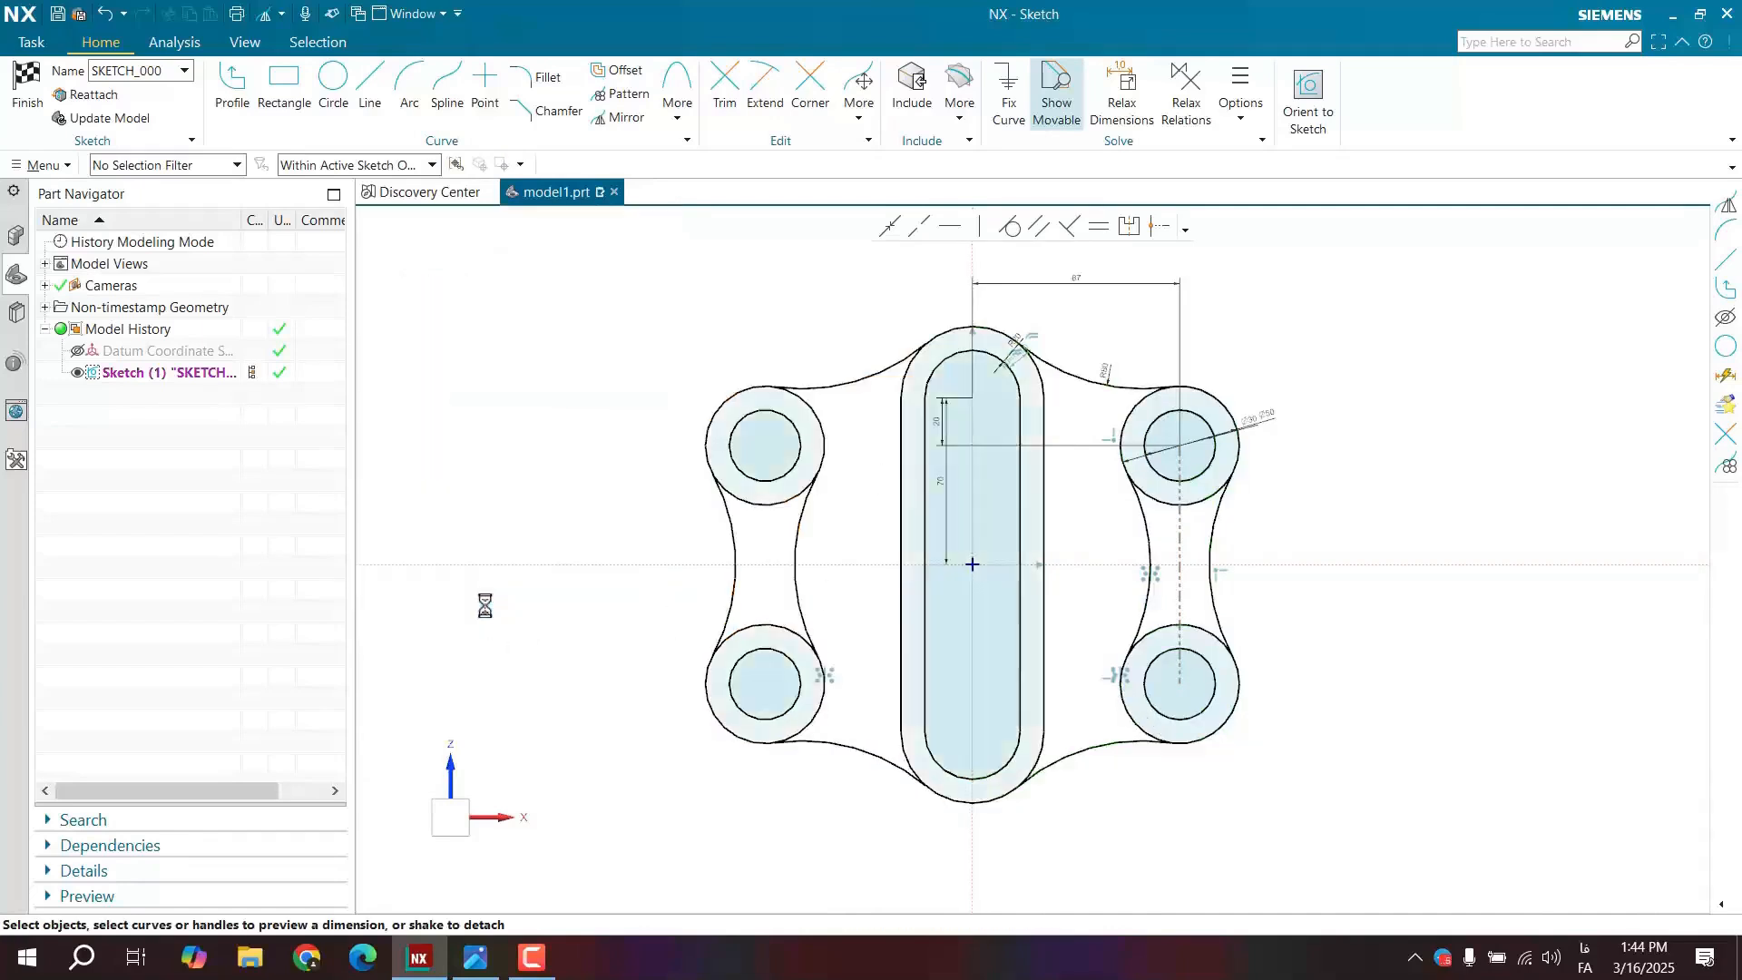
- Compare the mirrored plate outline with the reference drawing
shift+middle_drag(985, 479, 958, 486)
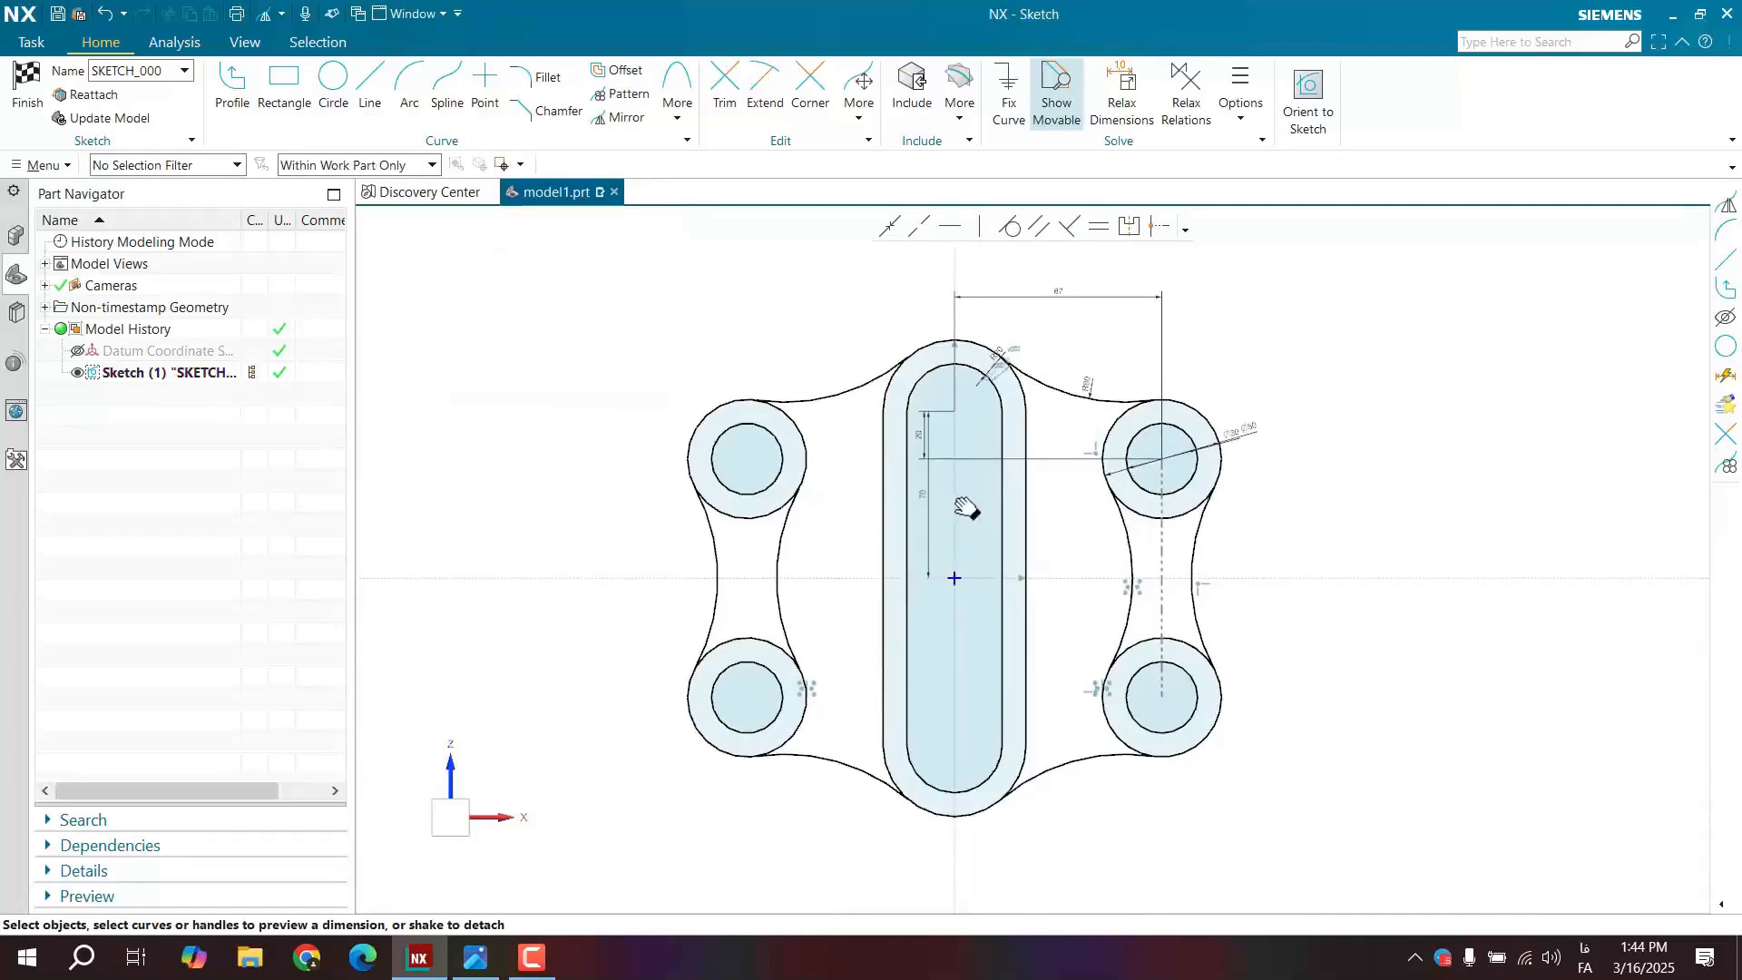
click(480, 952)
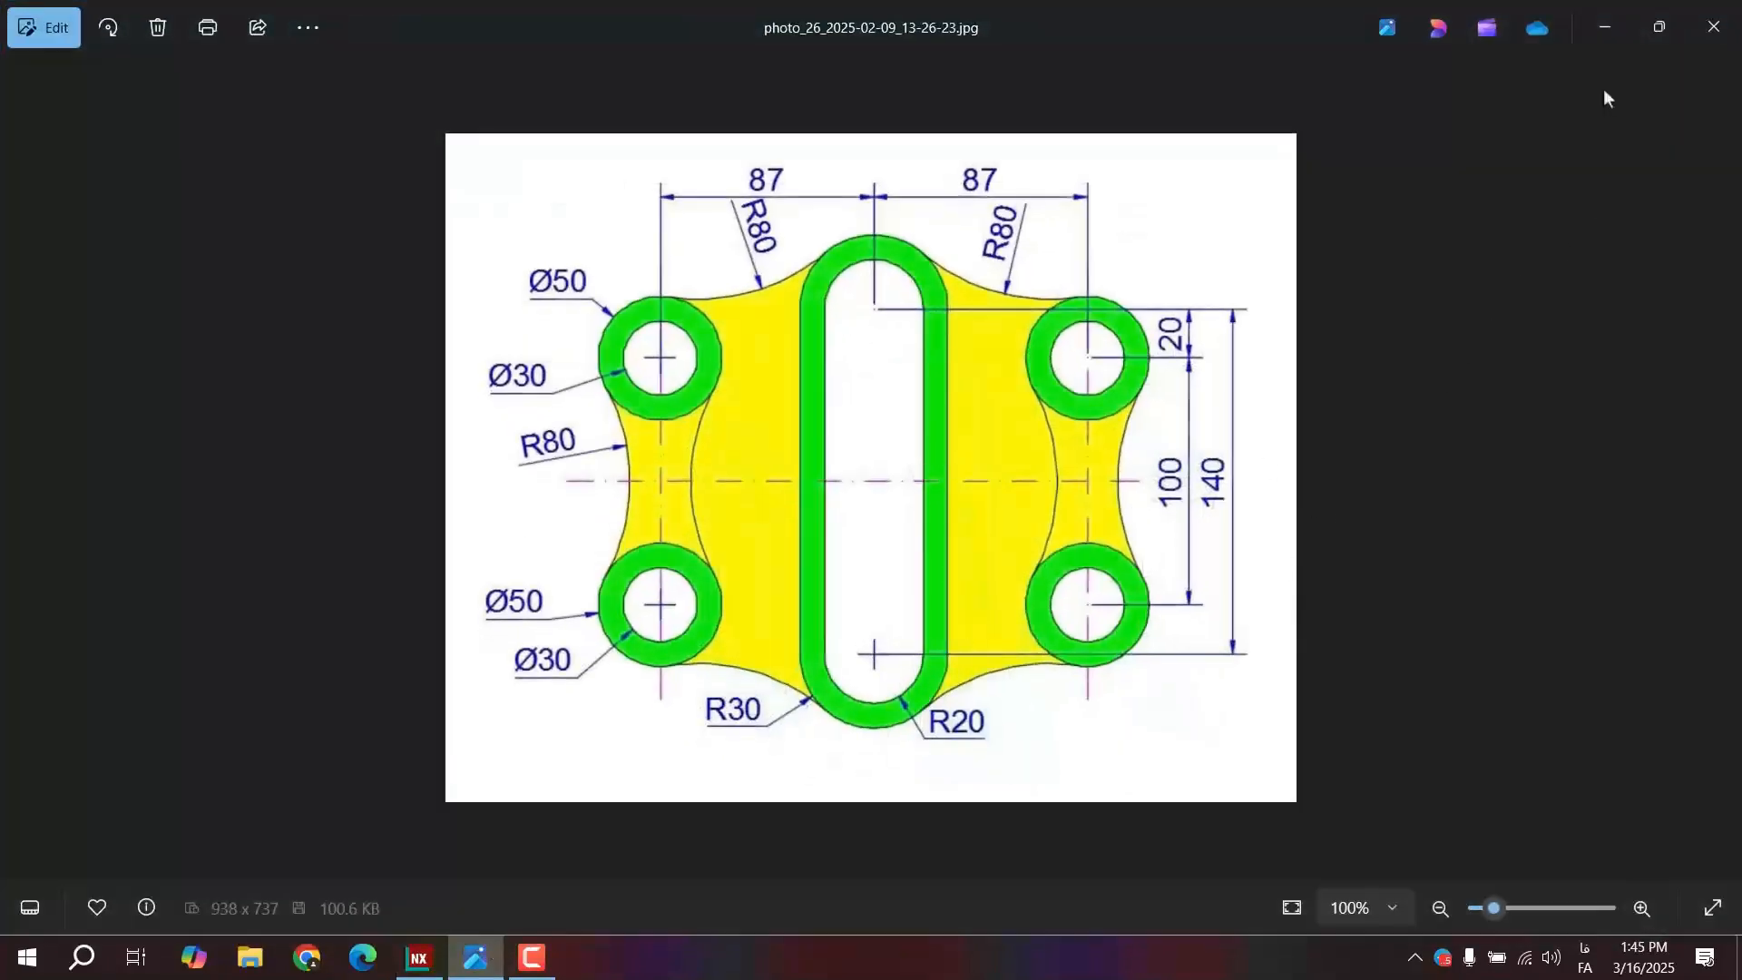
click(1604, 27)
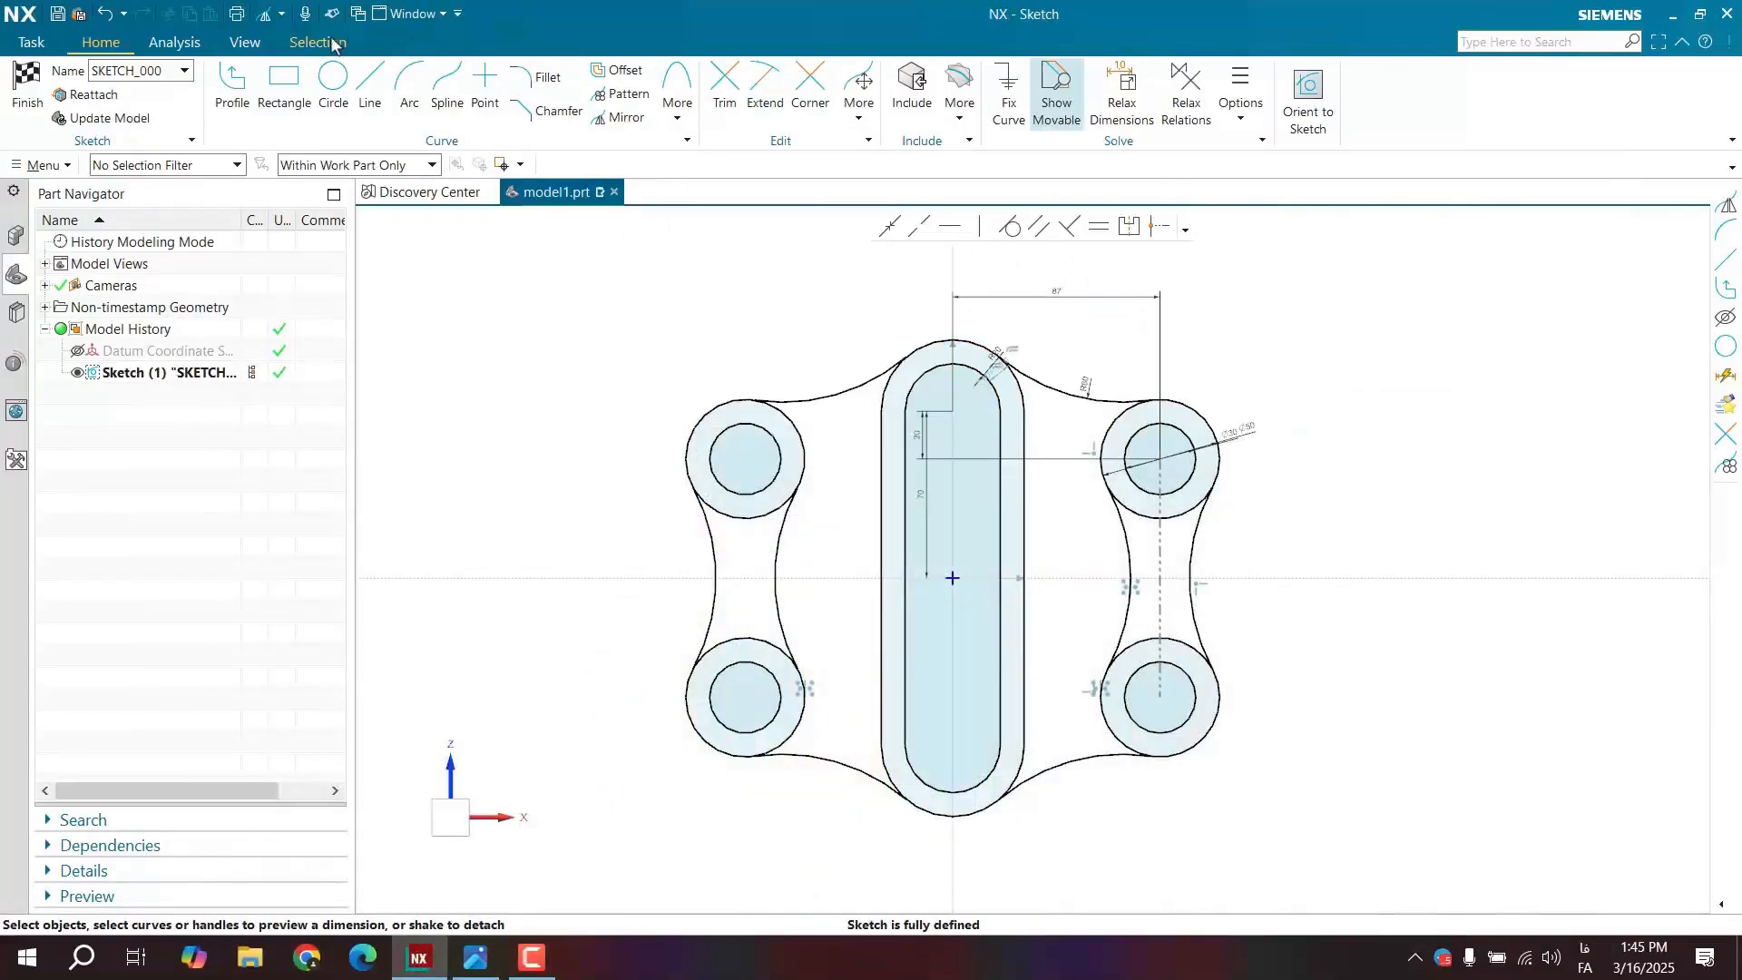
- Increase the sketch dimension text size by two increments and move the slot's 70 dimension across its vertical centreline
click(240, 43)
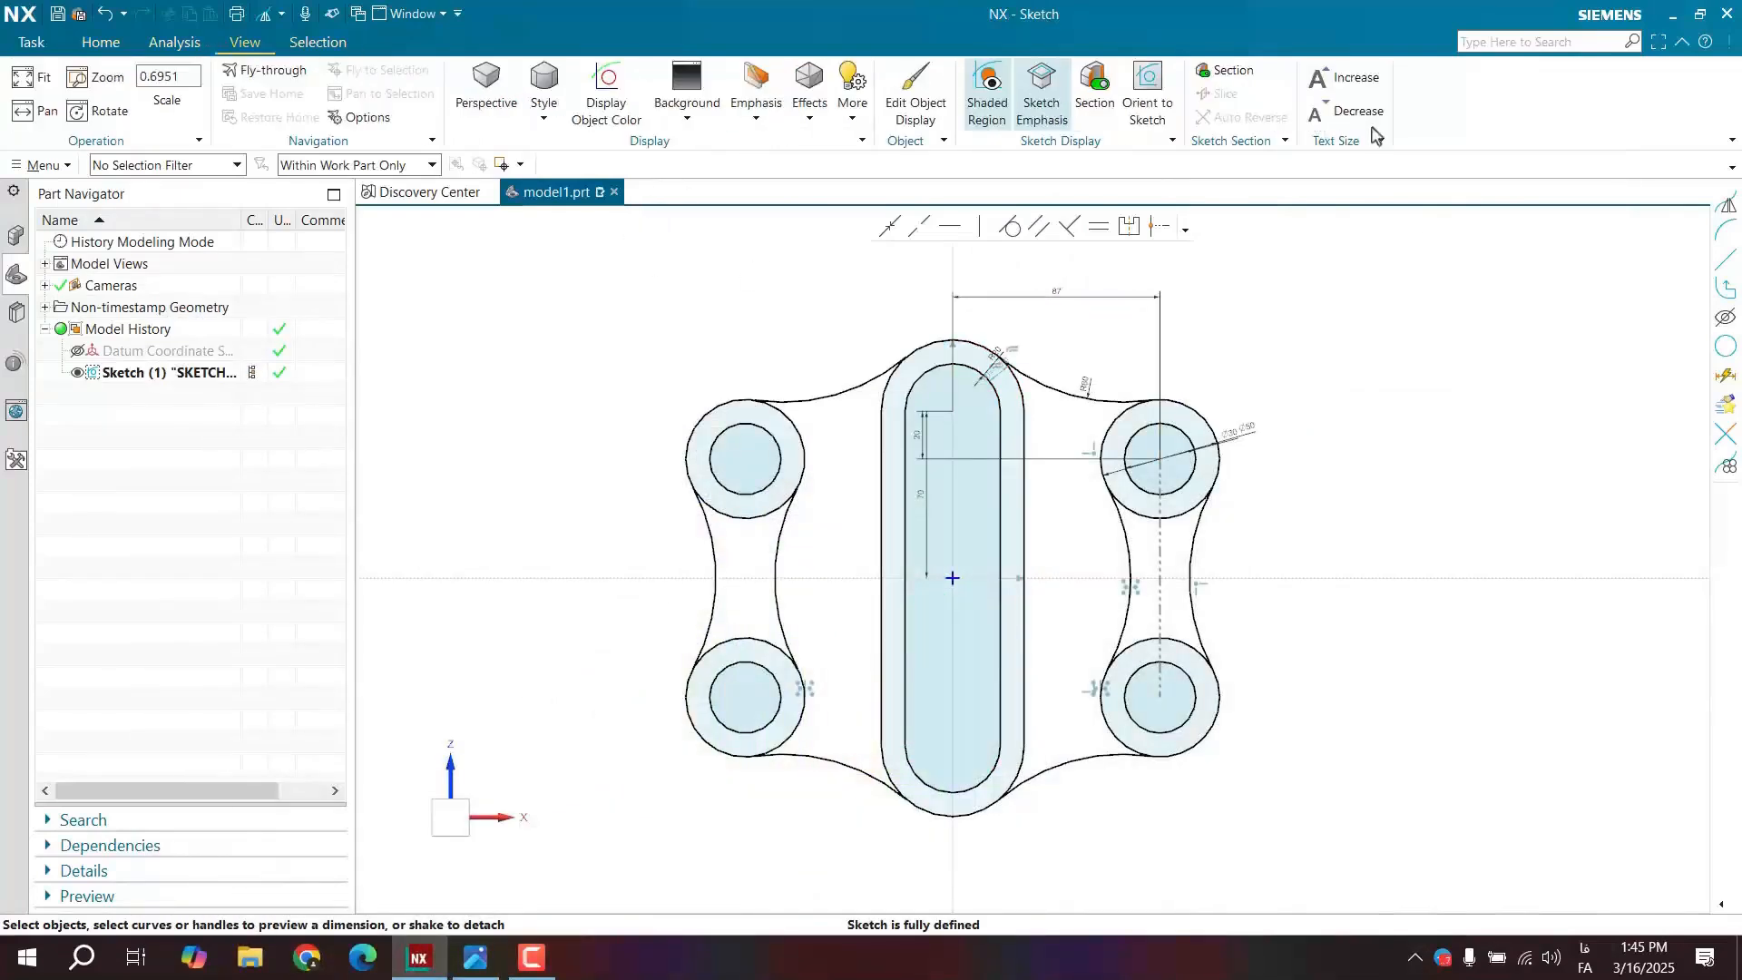
click(1347, 80)
click(1347, 79)
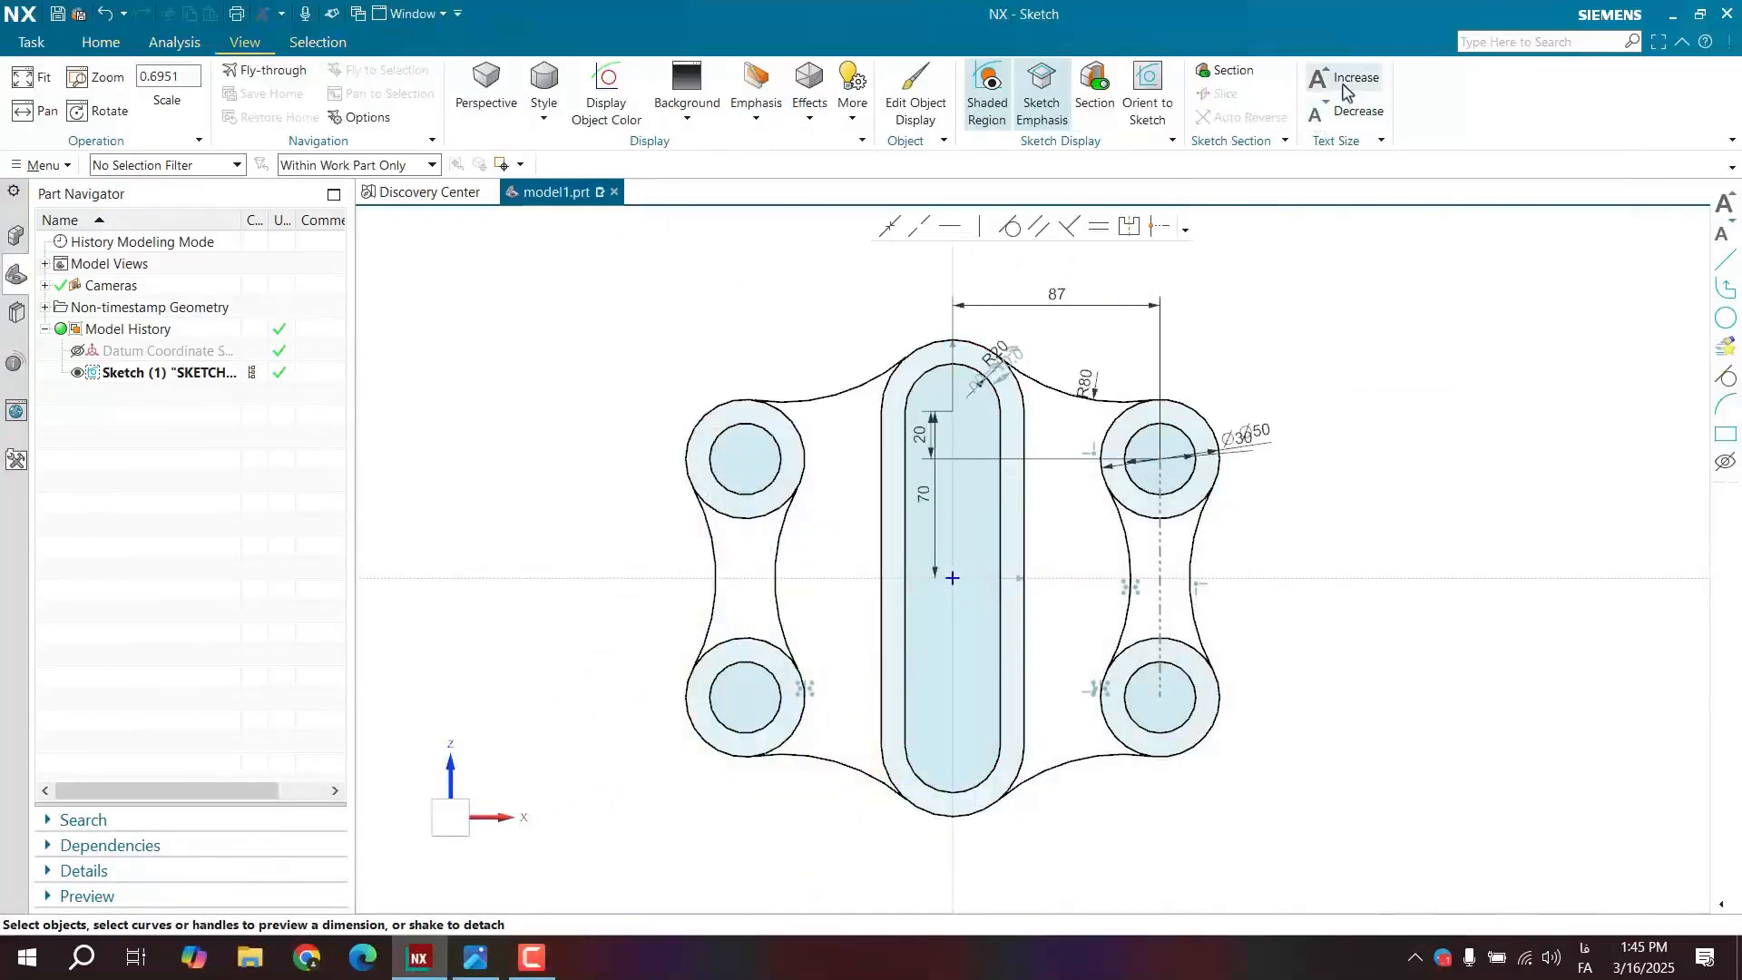
click(100, 43)
drag(939, 535, 988, 513)
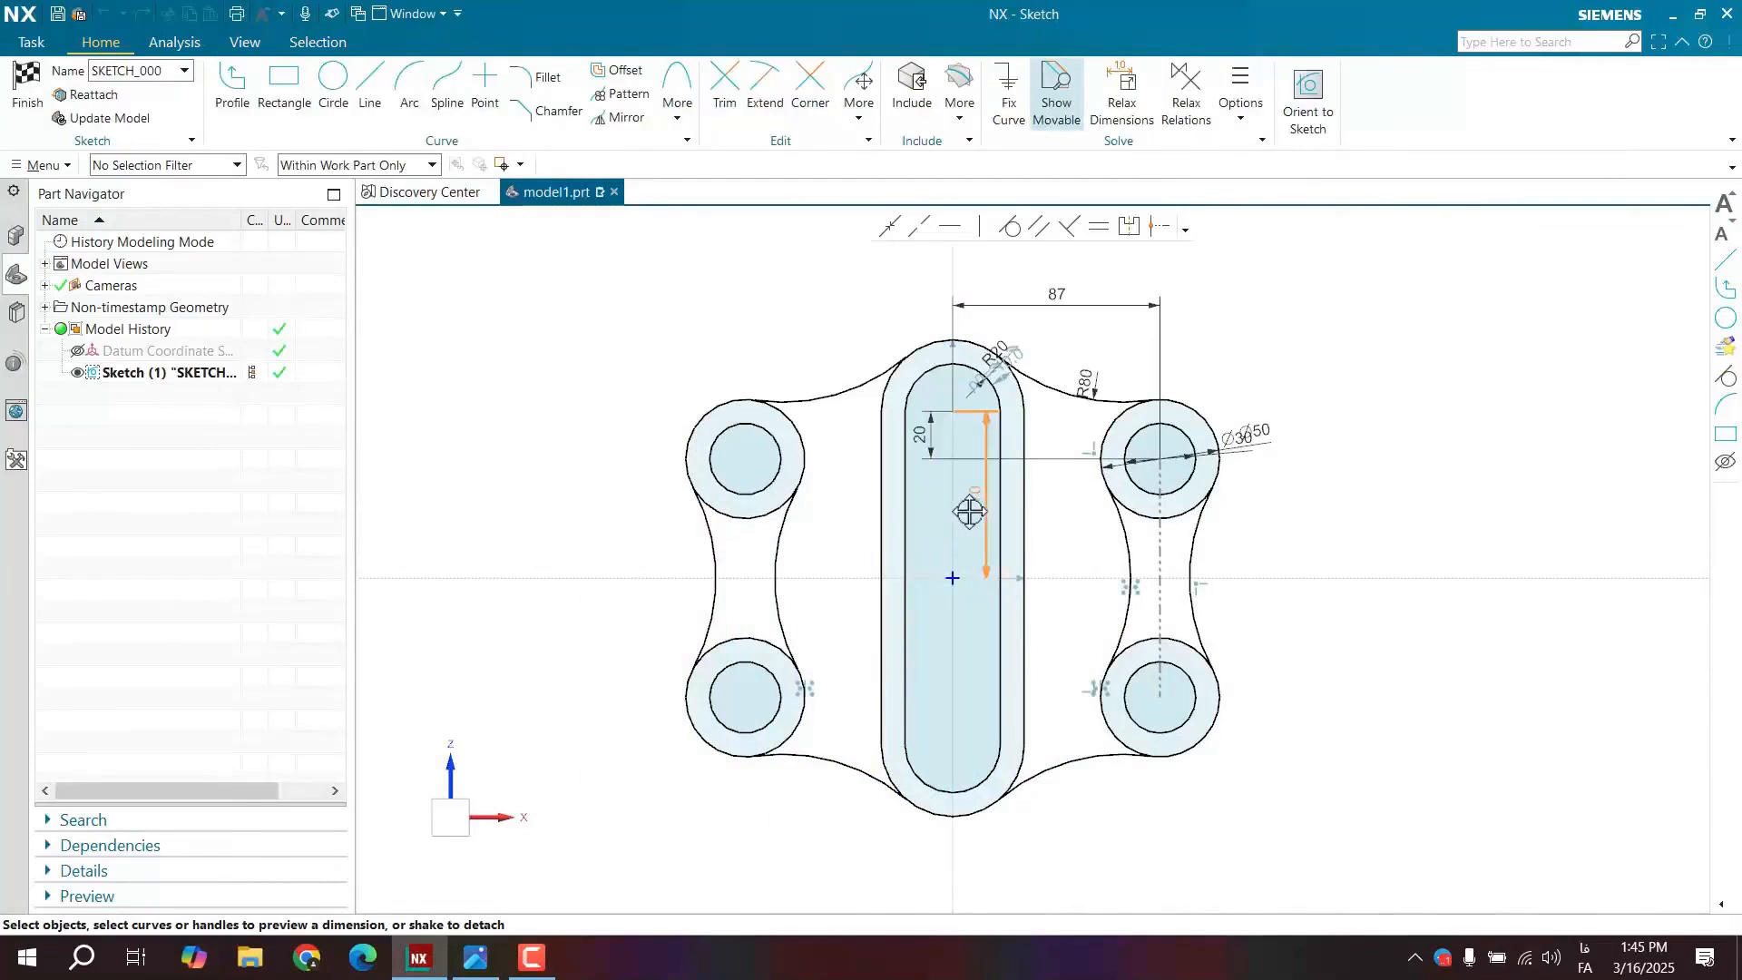
- Check the vertical centre distance between the right-hand bosses against the reference drawing using the reference line's length dimension
click(483, 963)
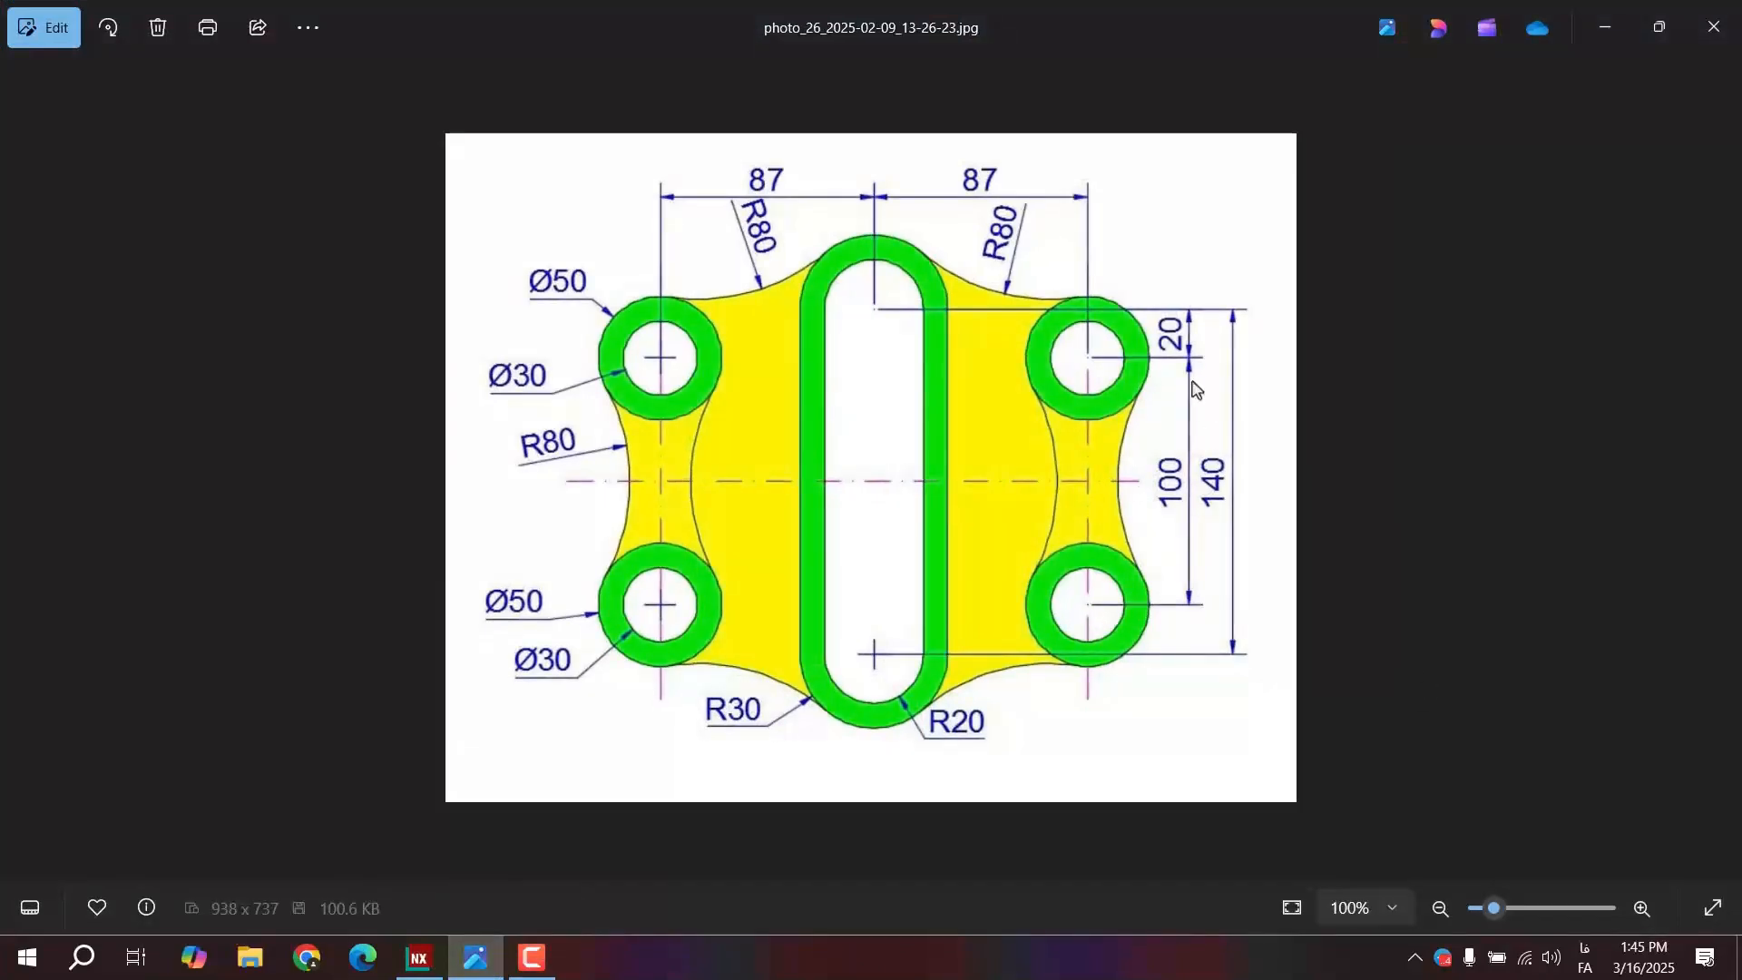
click(1587, 7)
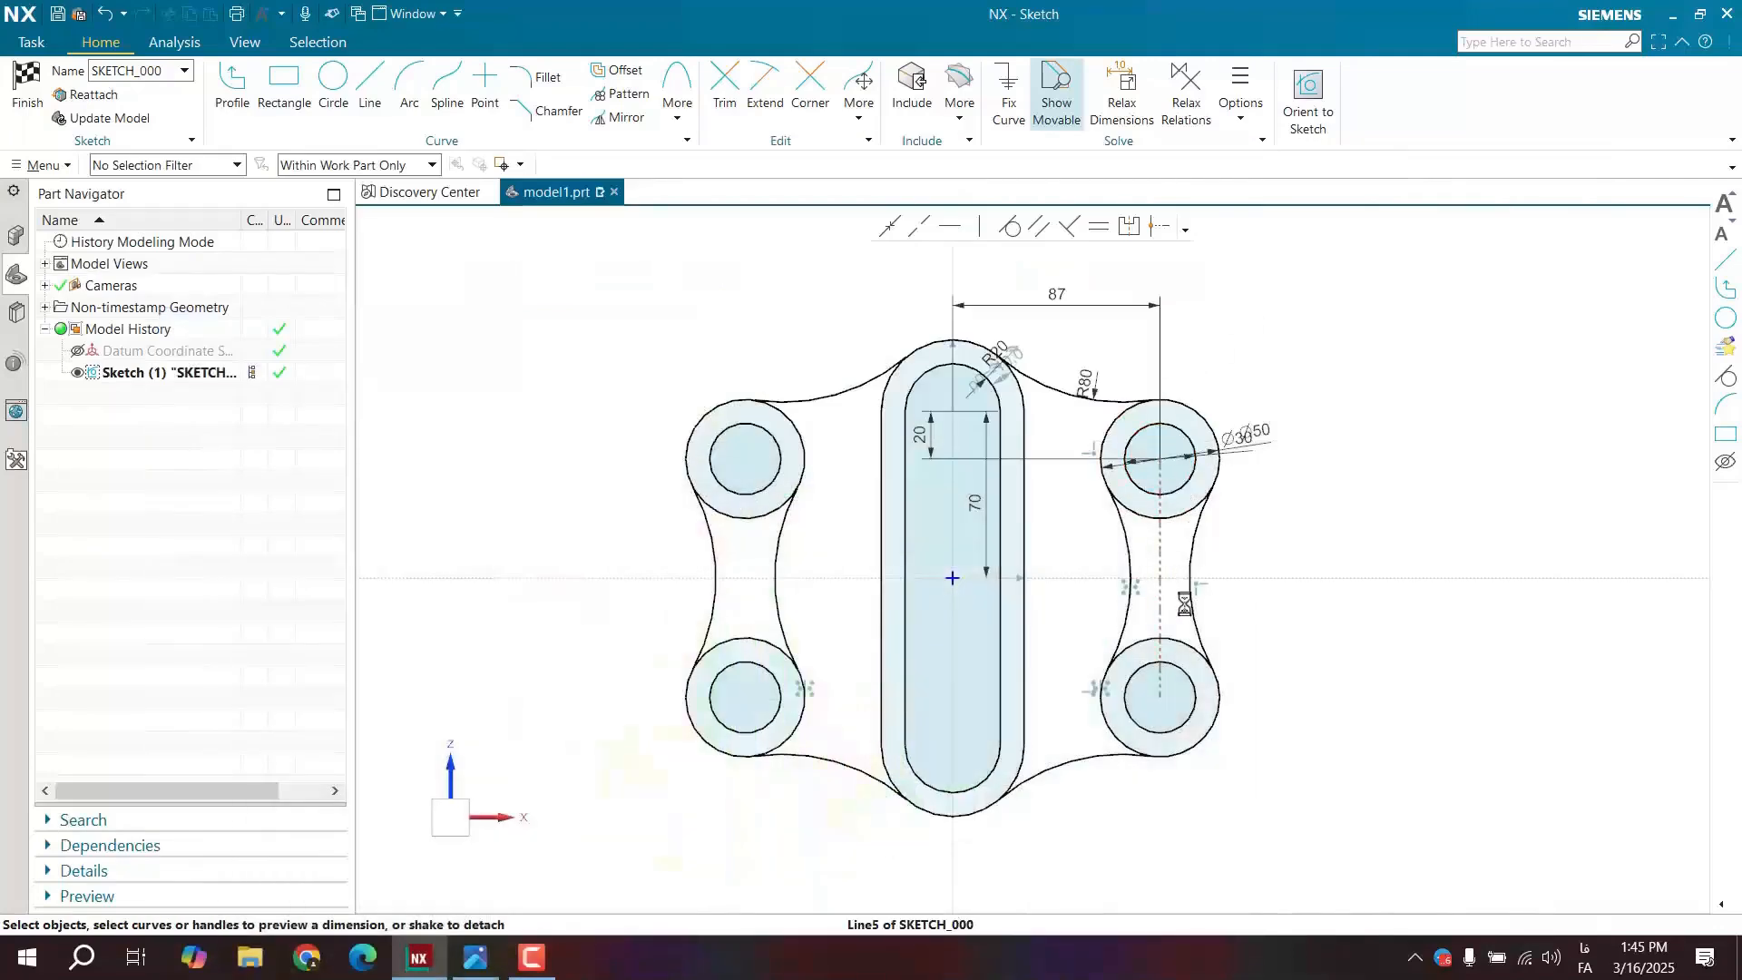
click(1161, 580)
scroll(1234, 599, up, 2)
drag(1090, 612, 1233, 620)
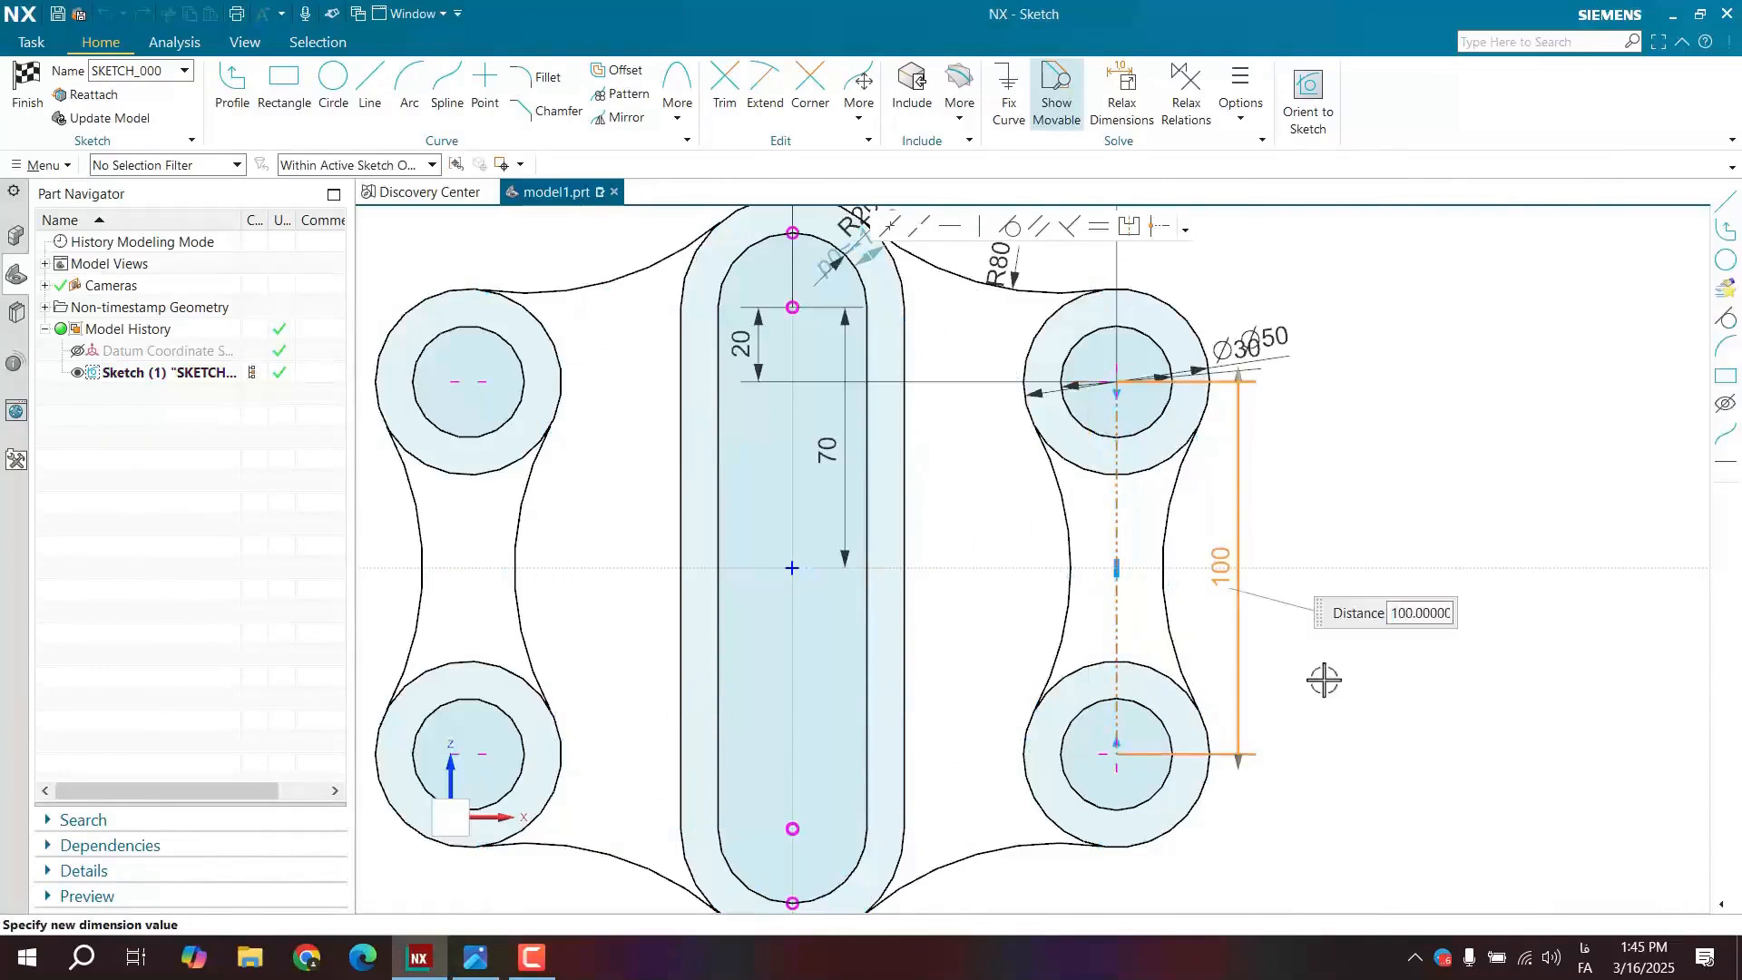
key(Return)
scroll(1322, 673, down, 3)
scroll(1297, 744, up, 2)
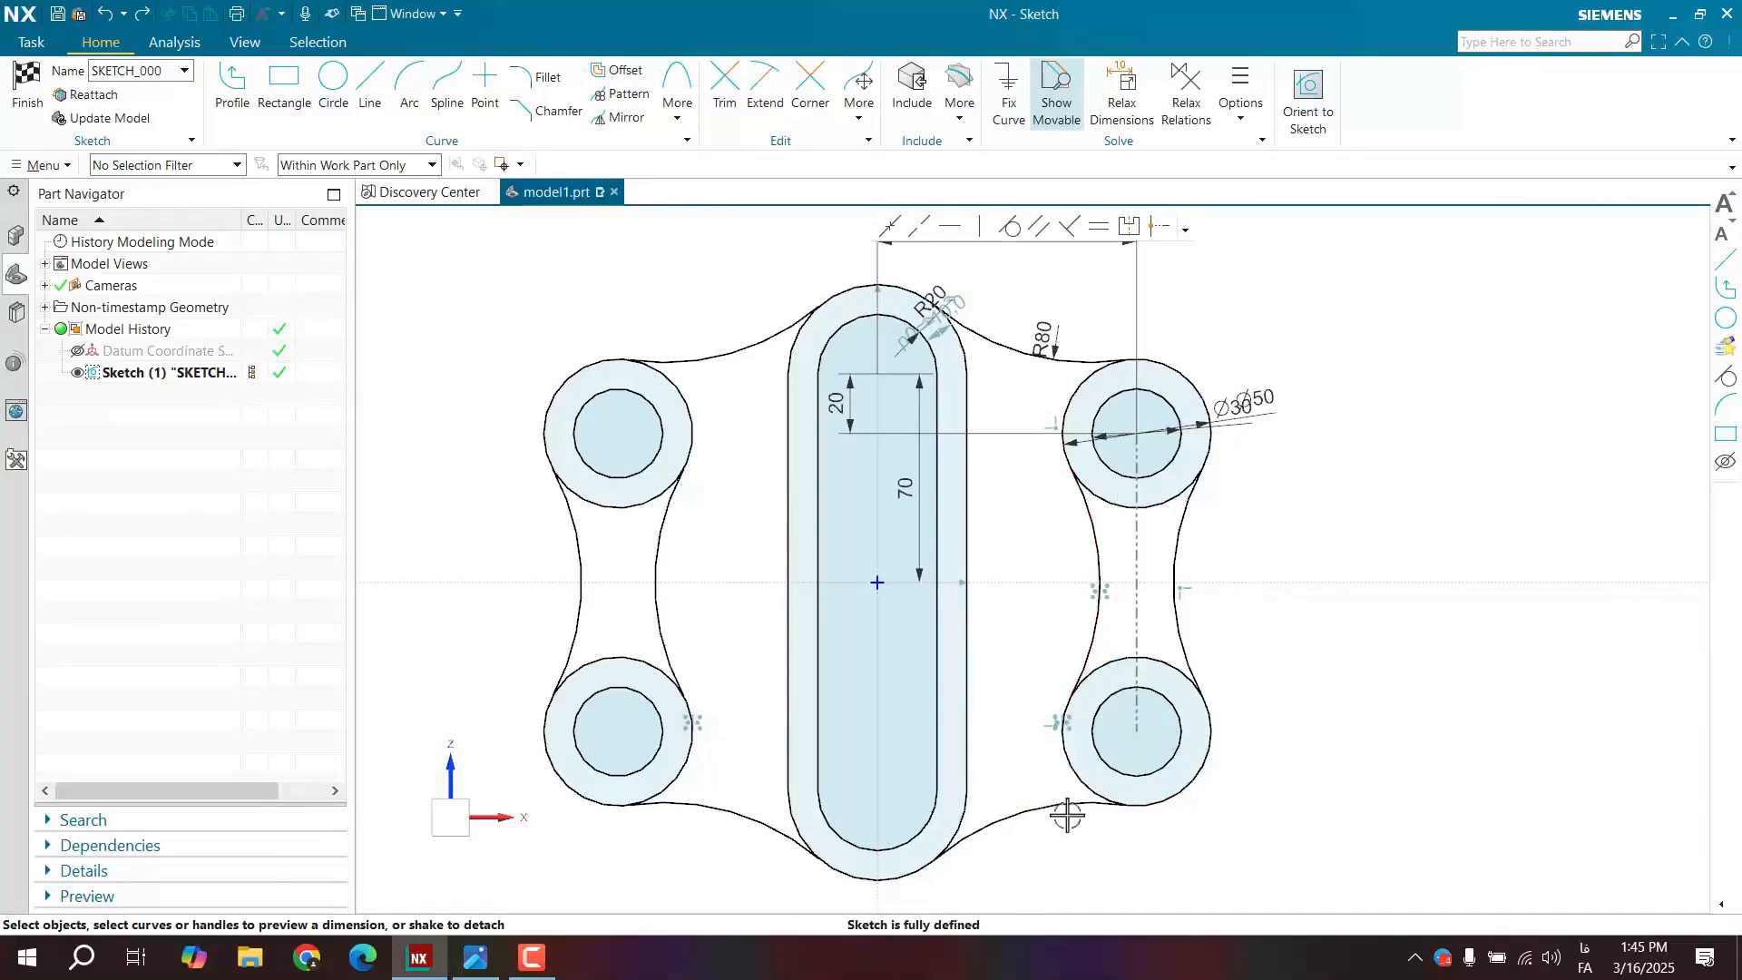
scroll(1107, 830, down, 1)
shift+middle_drag(1026, 886, 1040, 821)
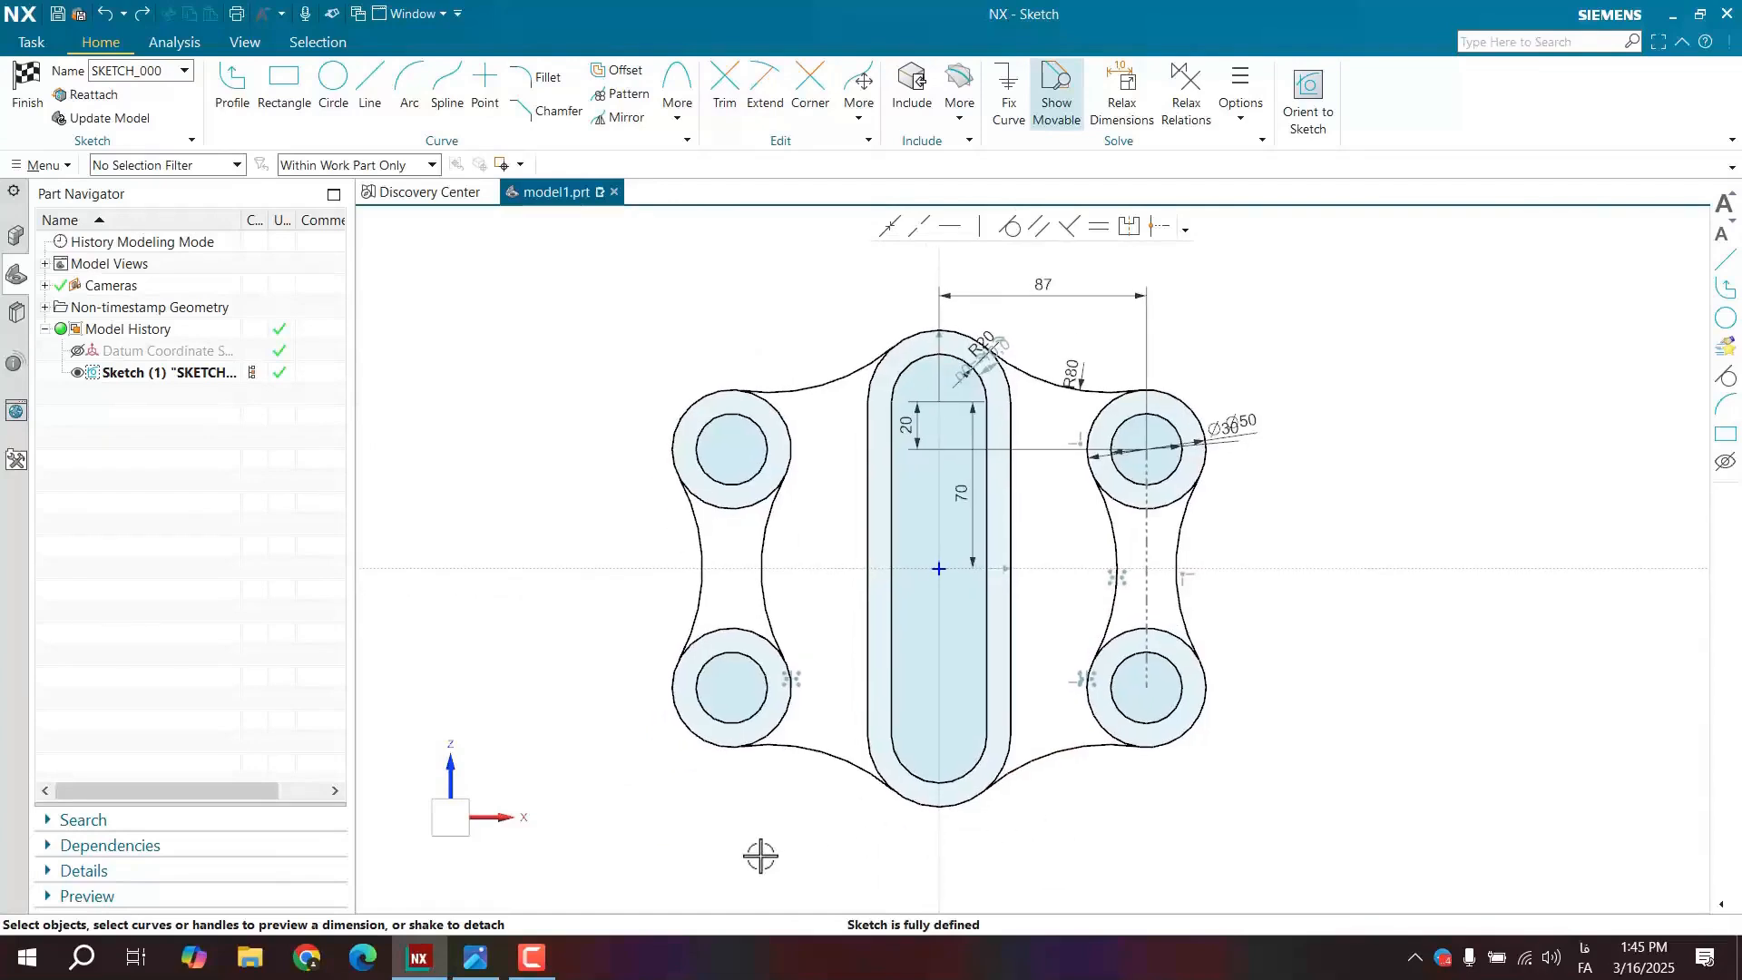
mouse_move(496, 959)
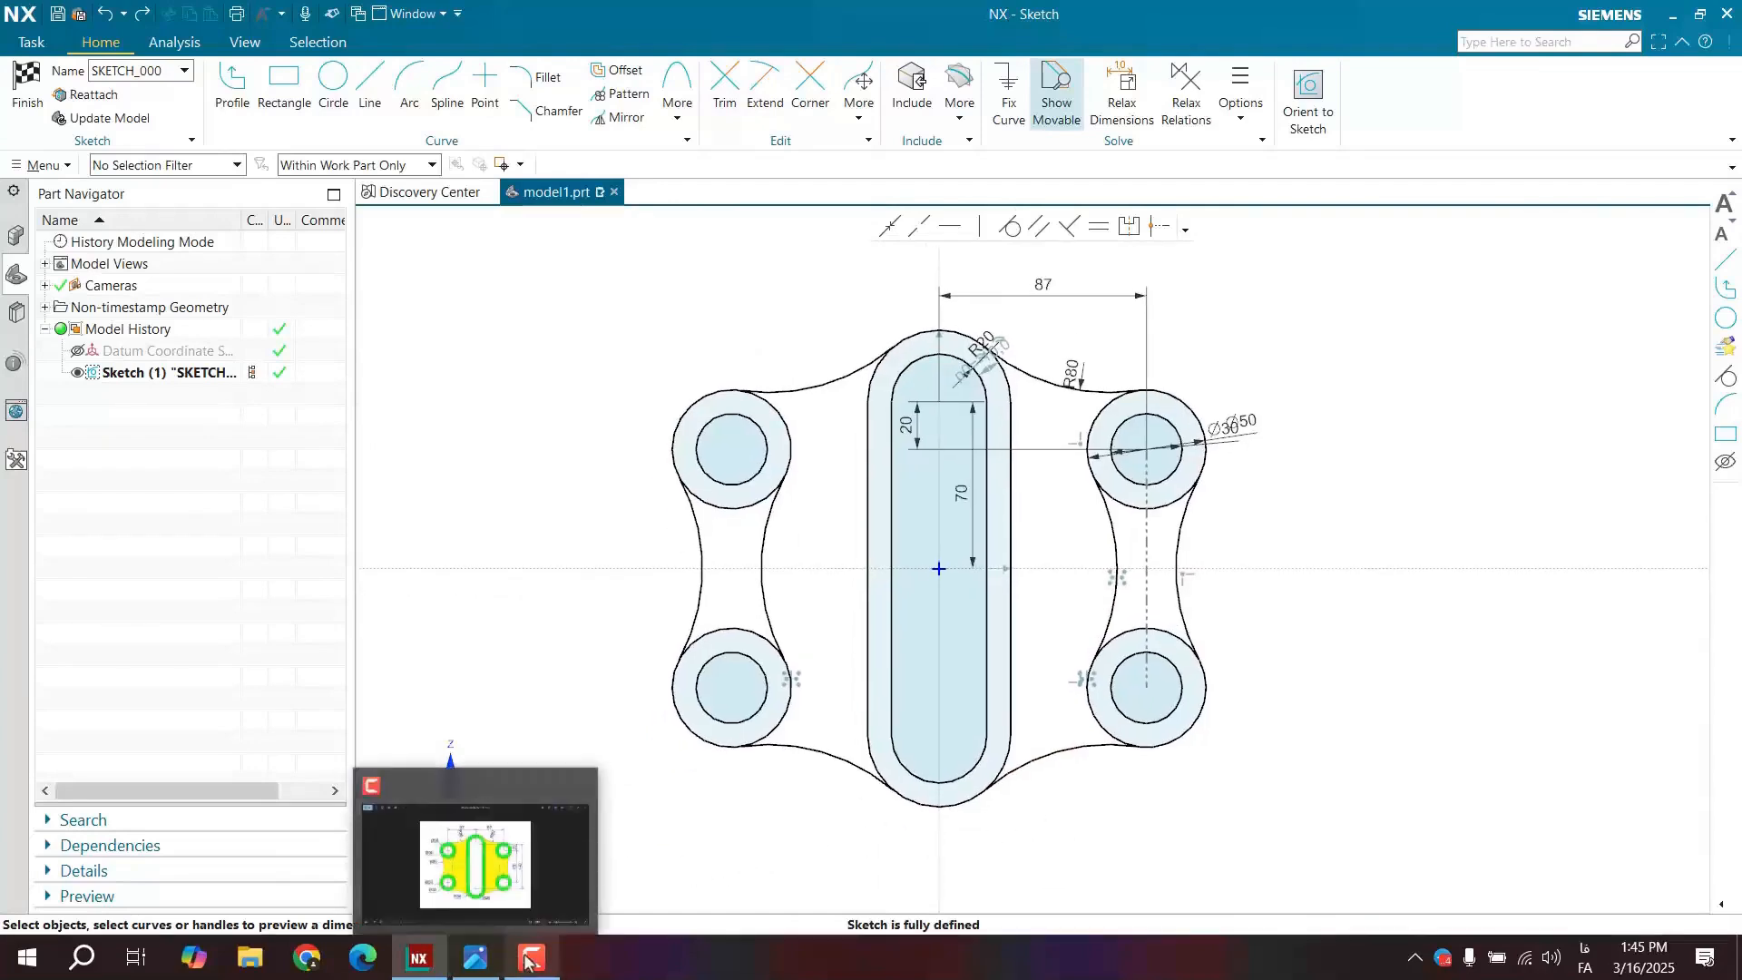